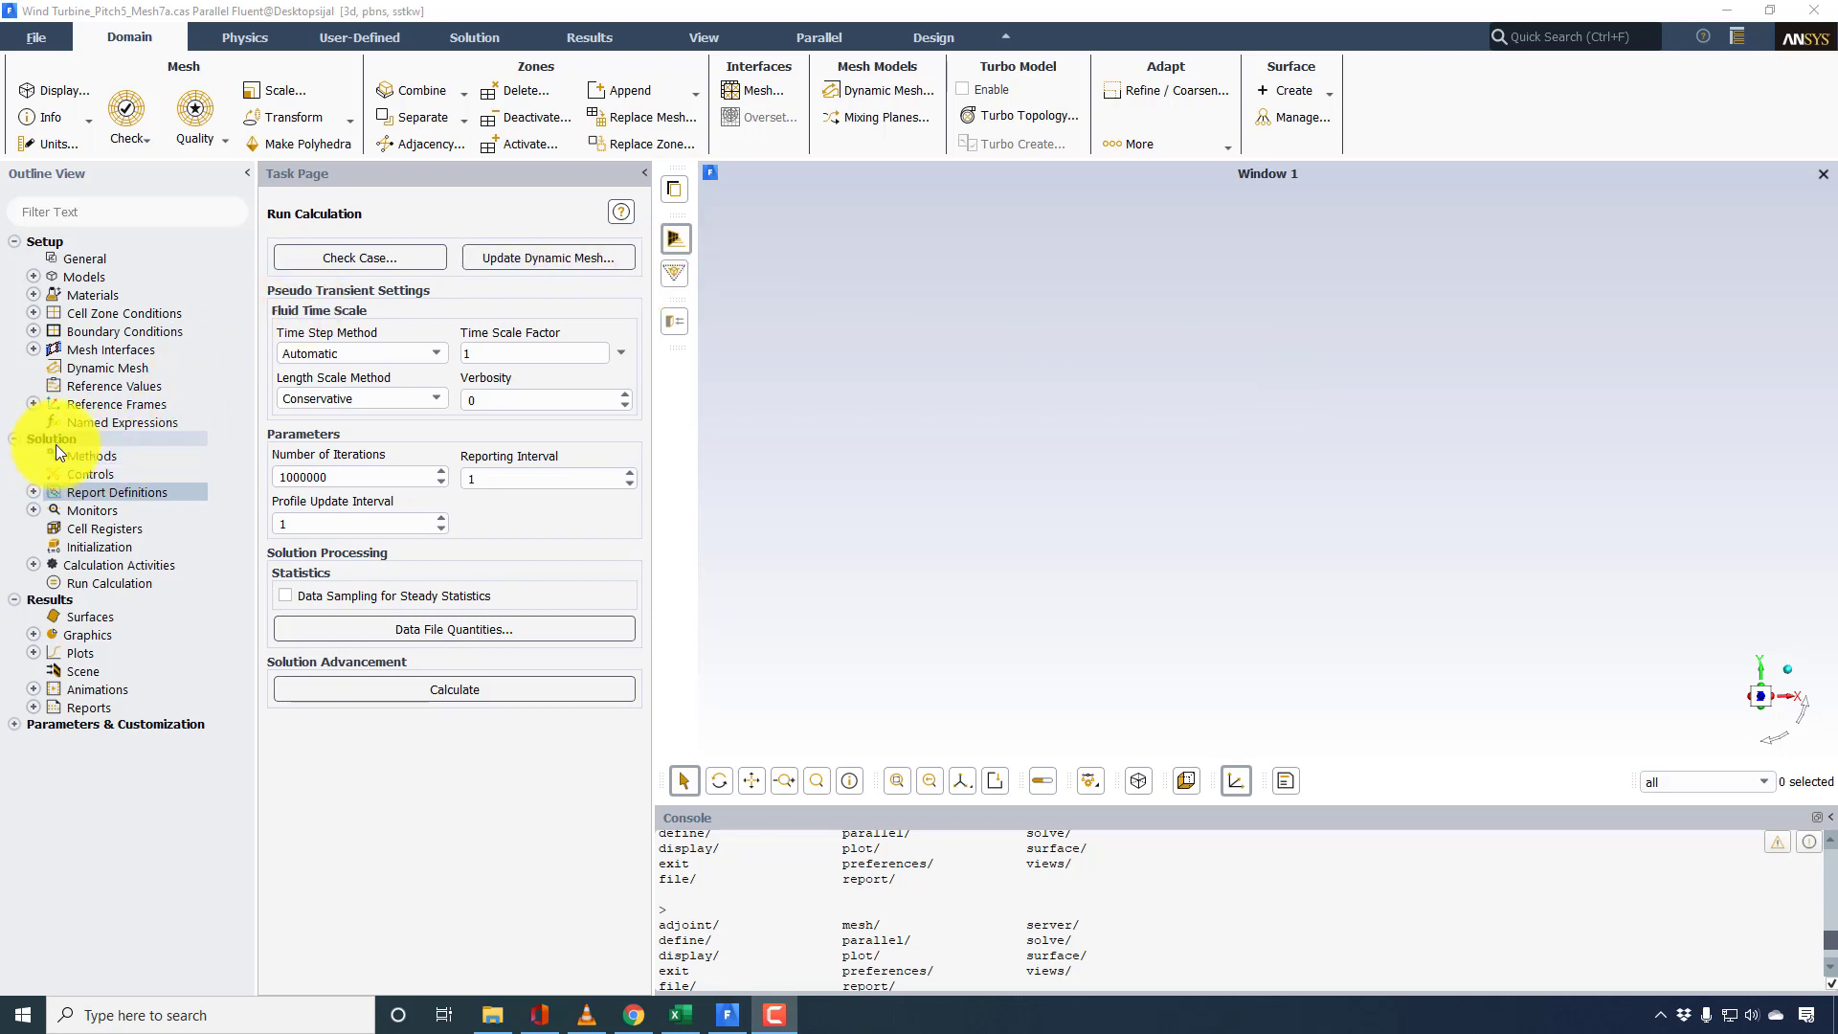
# - Examine the pressure-velocity coupling schemes in the solution methods and the solver type in the general settings
pyautogui.click(93, 455)
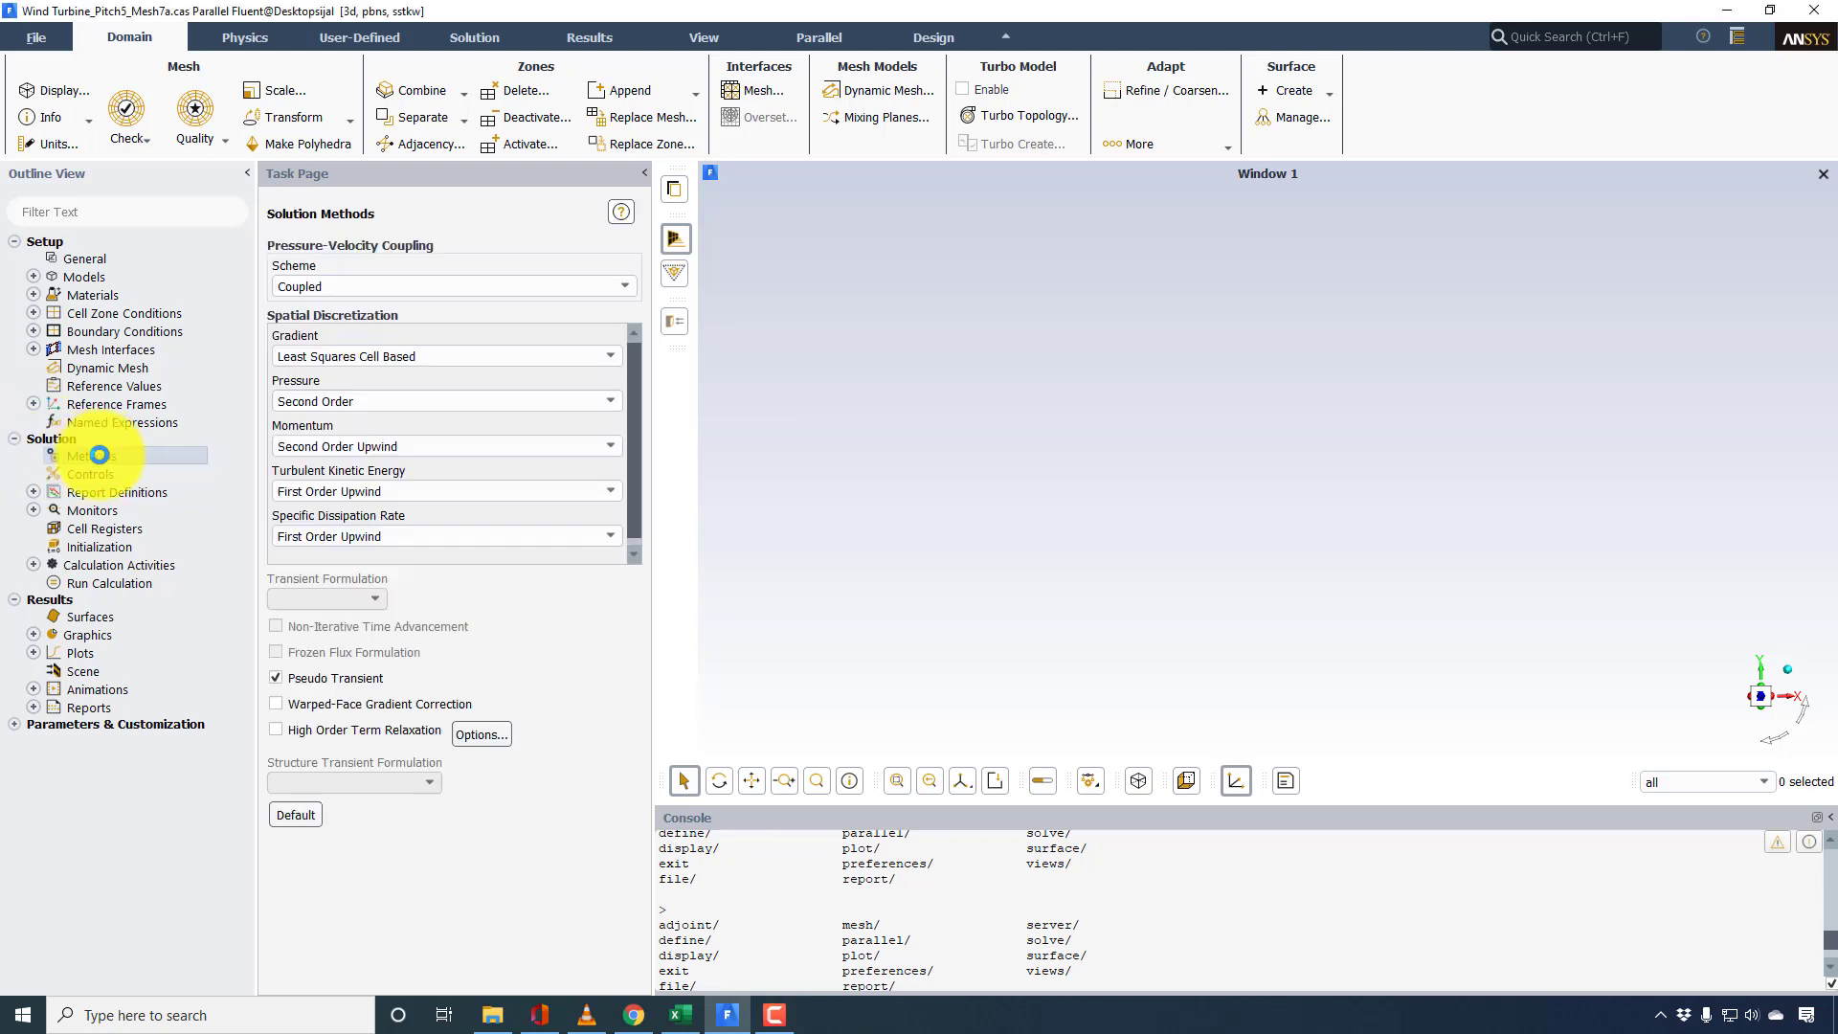
pyautogui.click(349, 284)
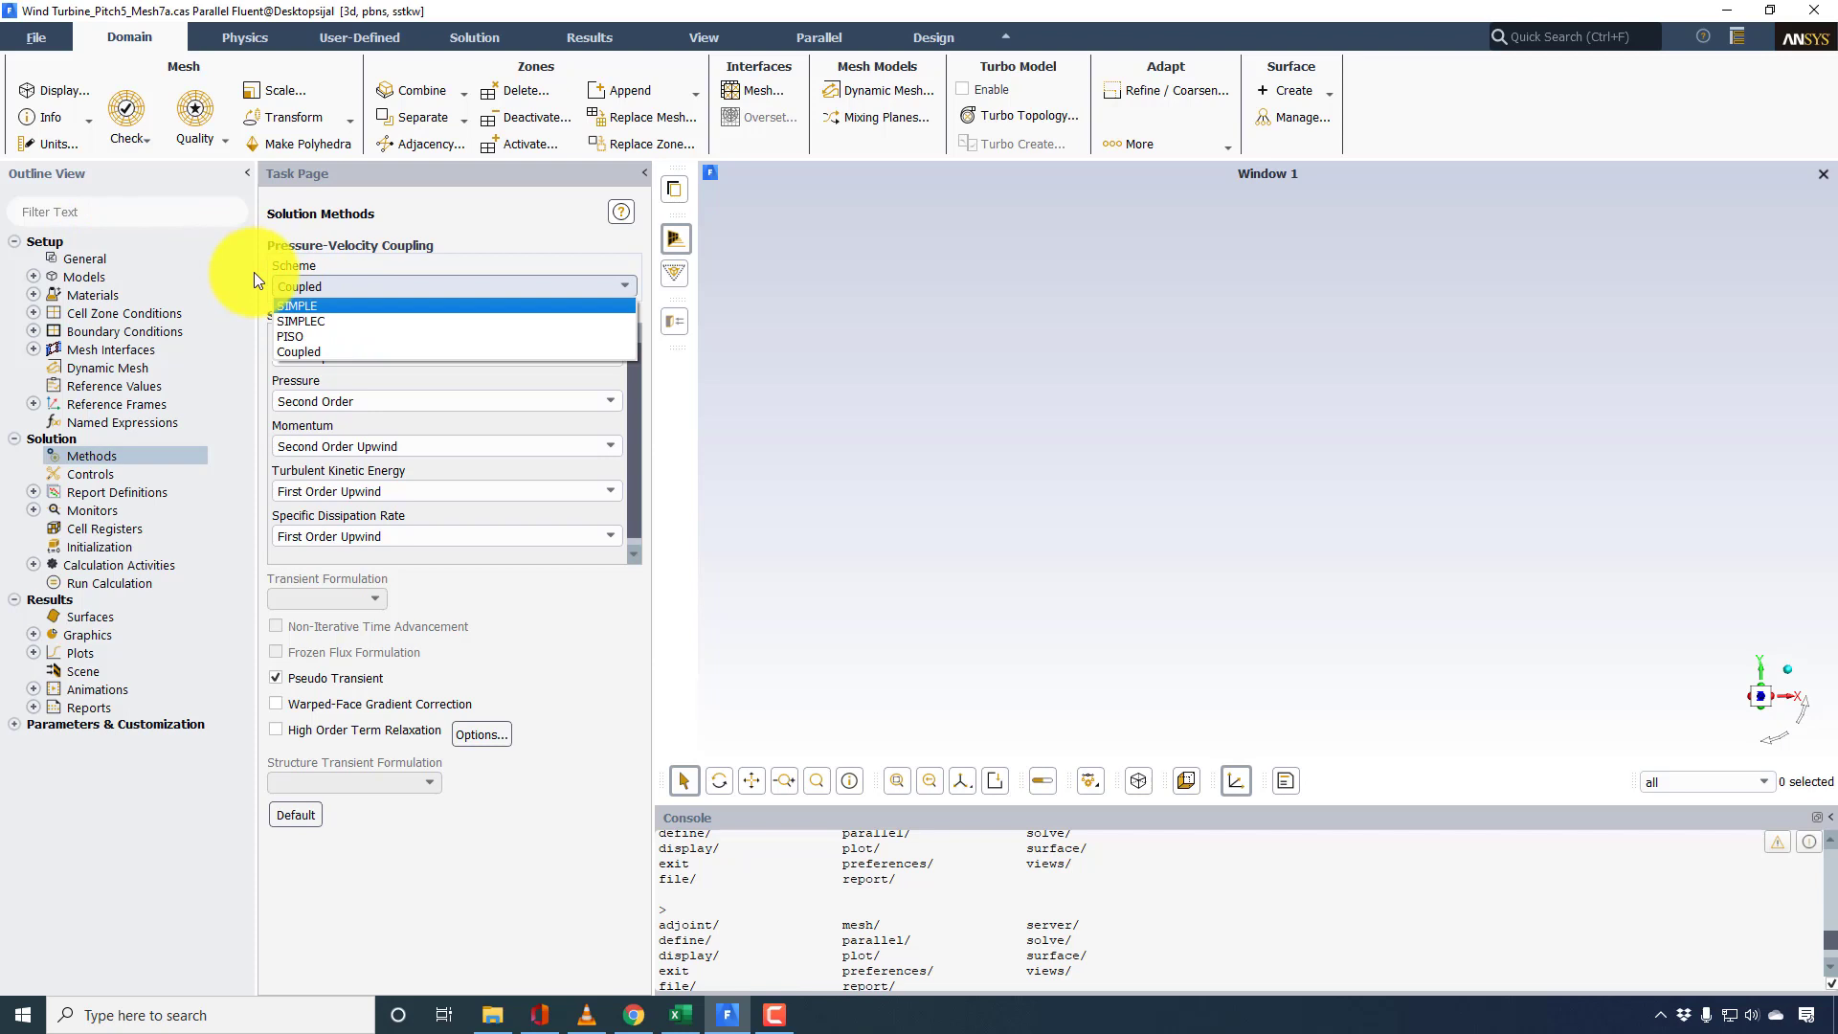
pyautogui.click(313, 290)
pyautogui.click(118, 265)
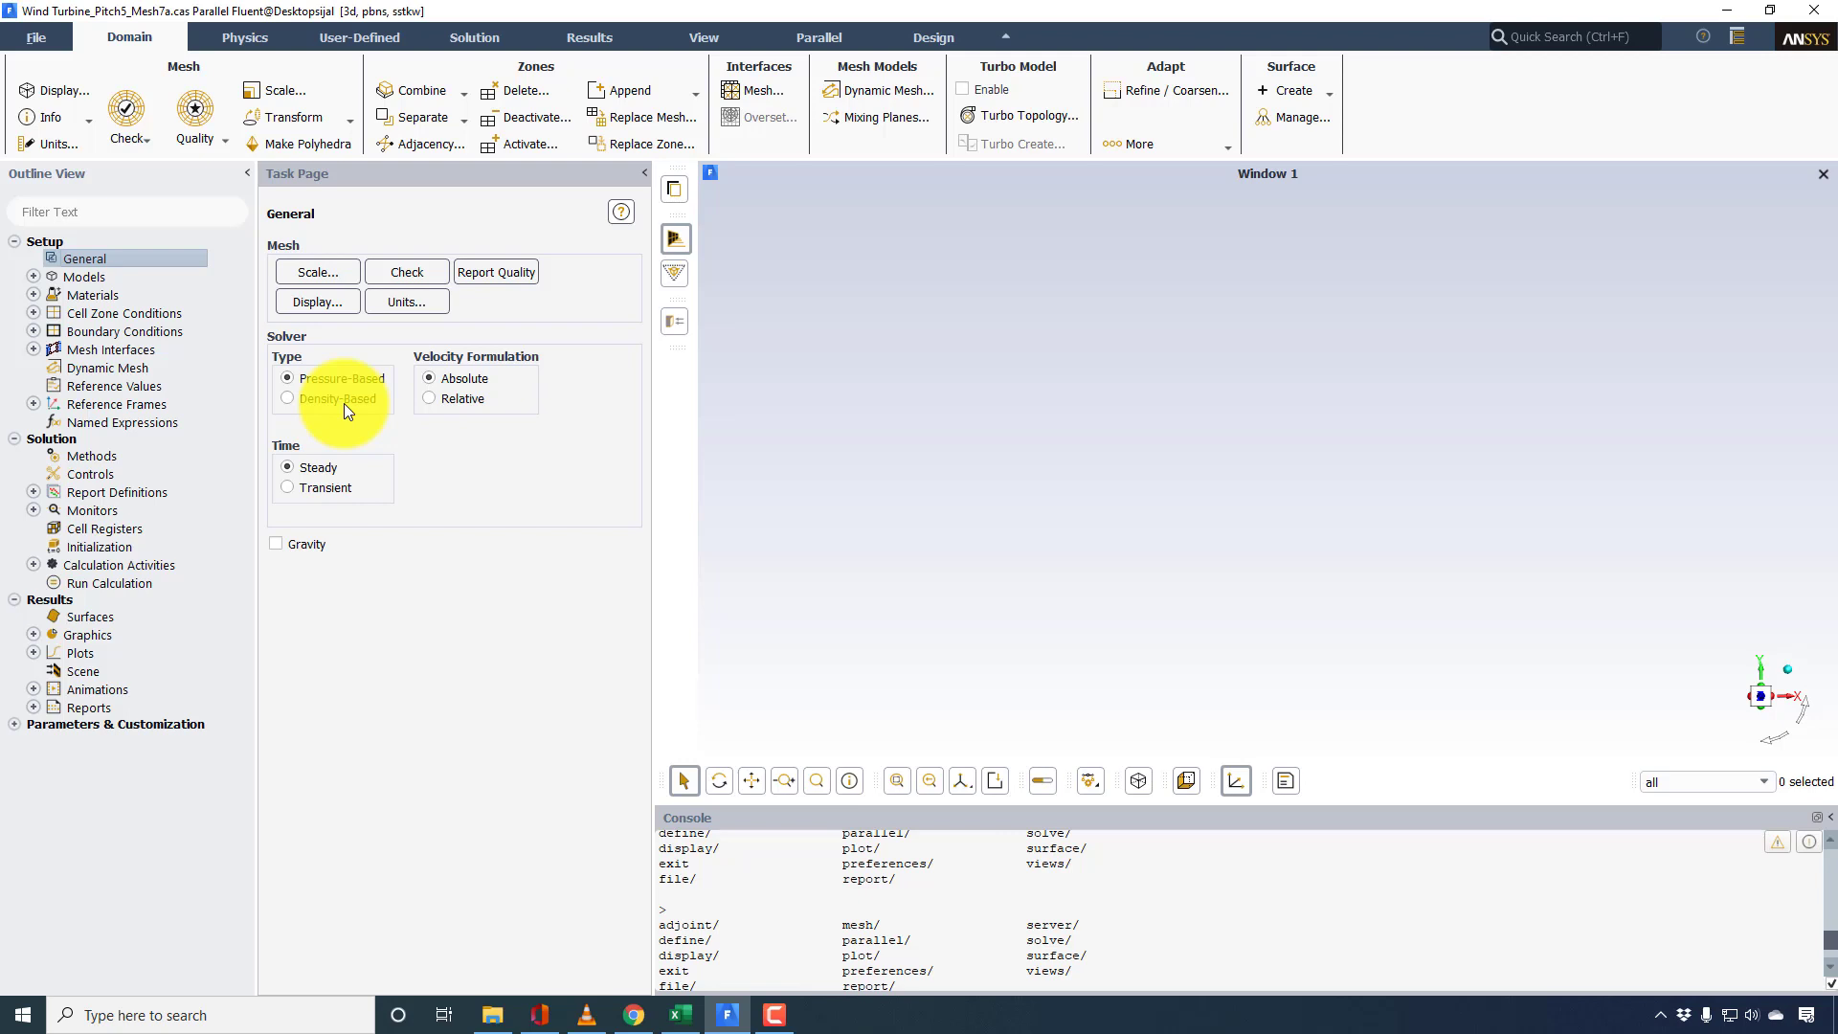
pyautogui.click(123, 457)
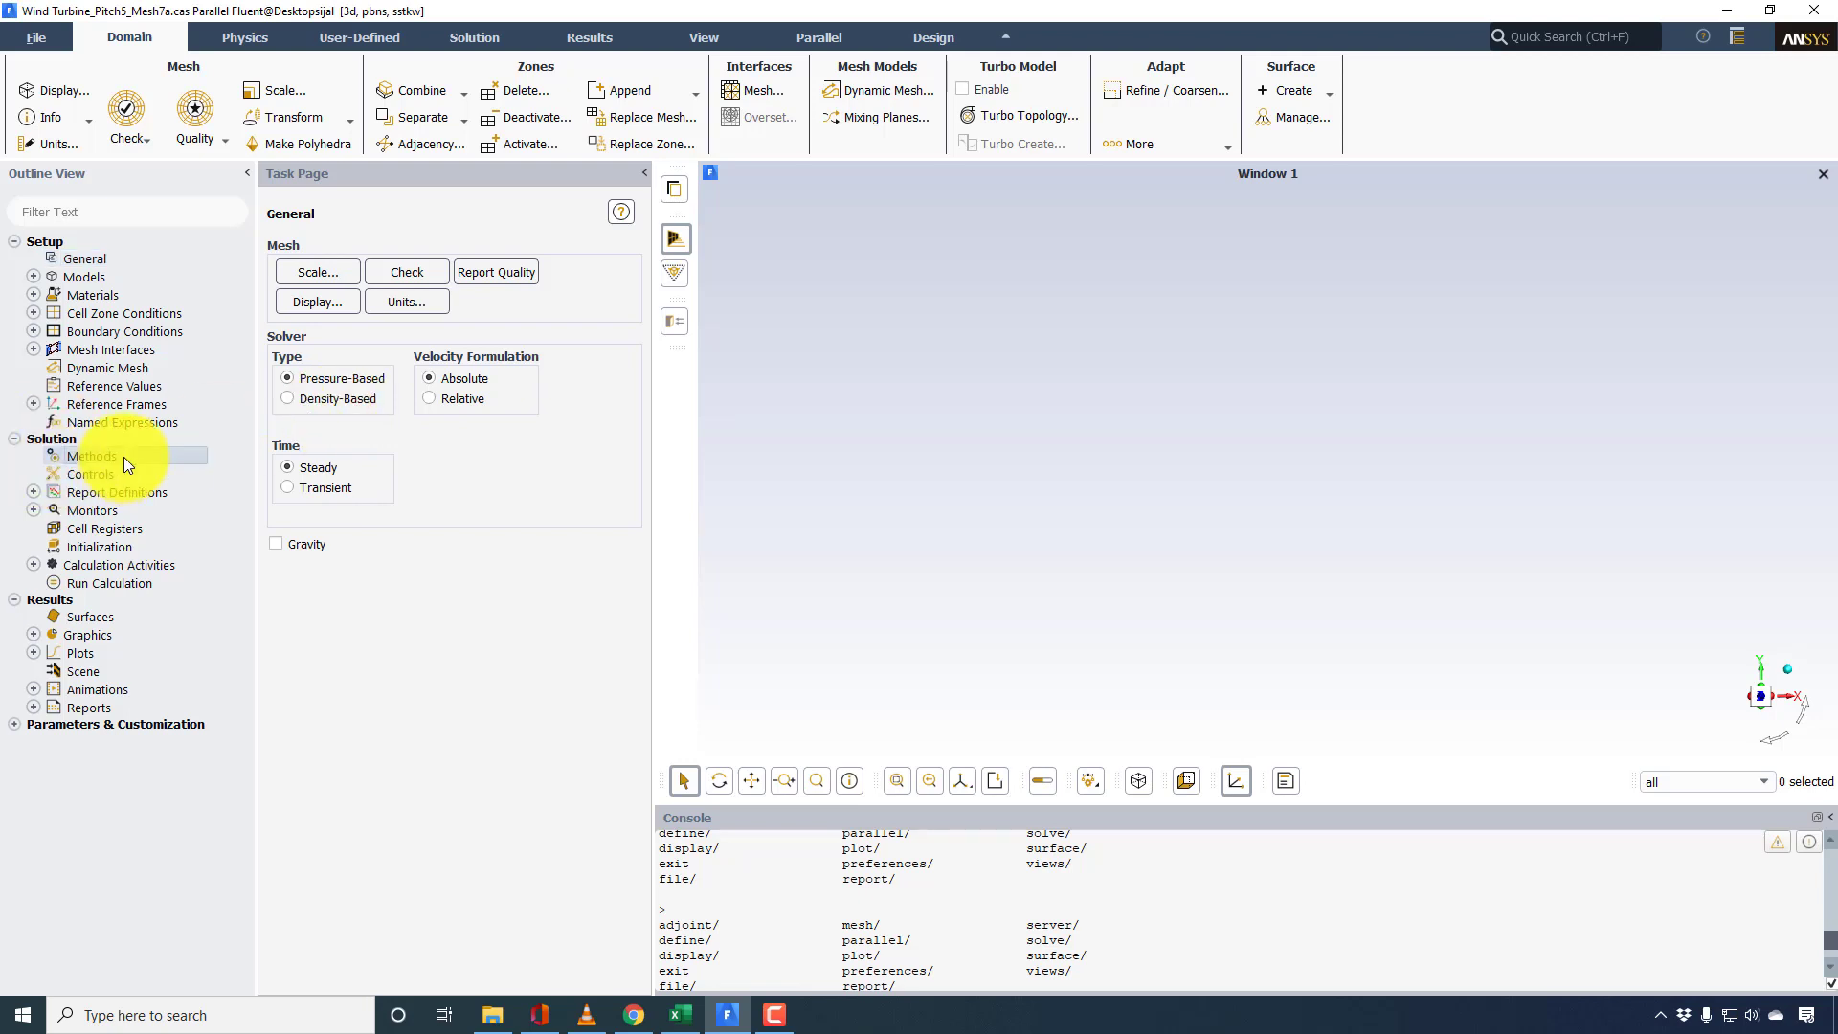
pyautogui.click(377, 289)
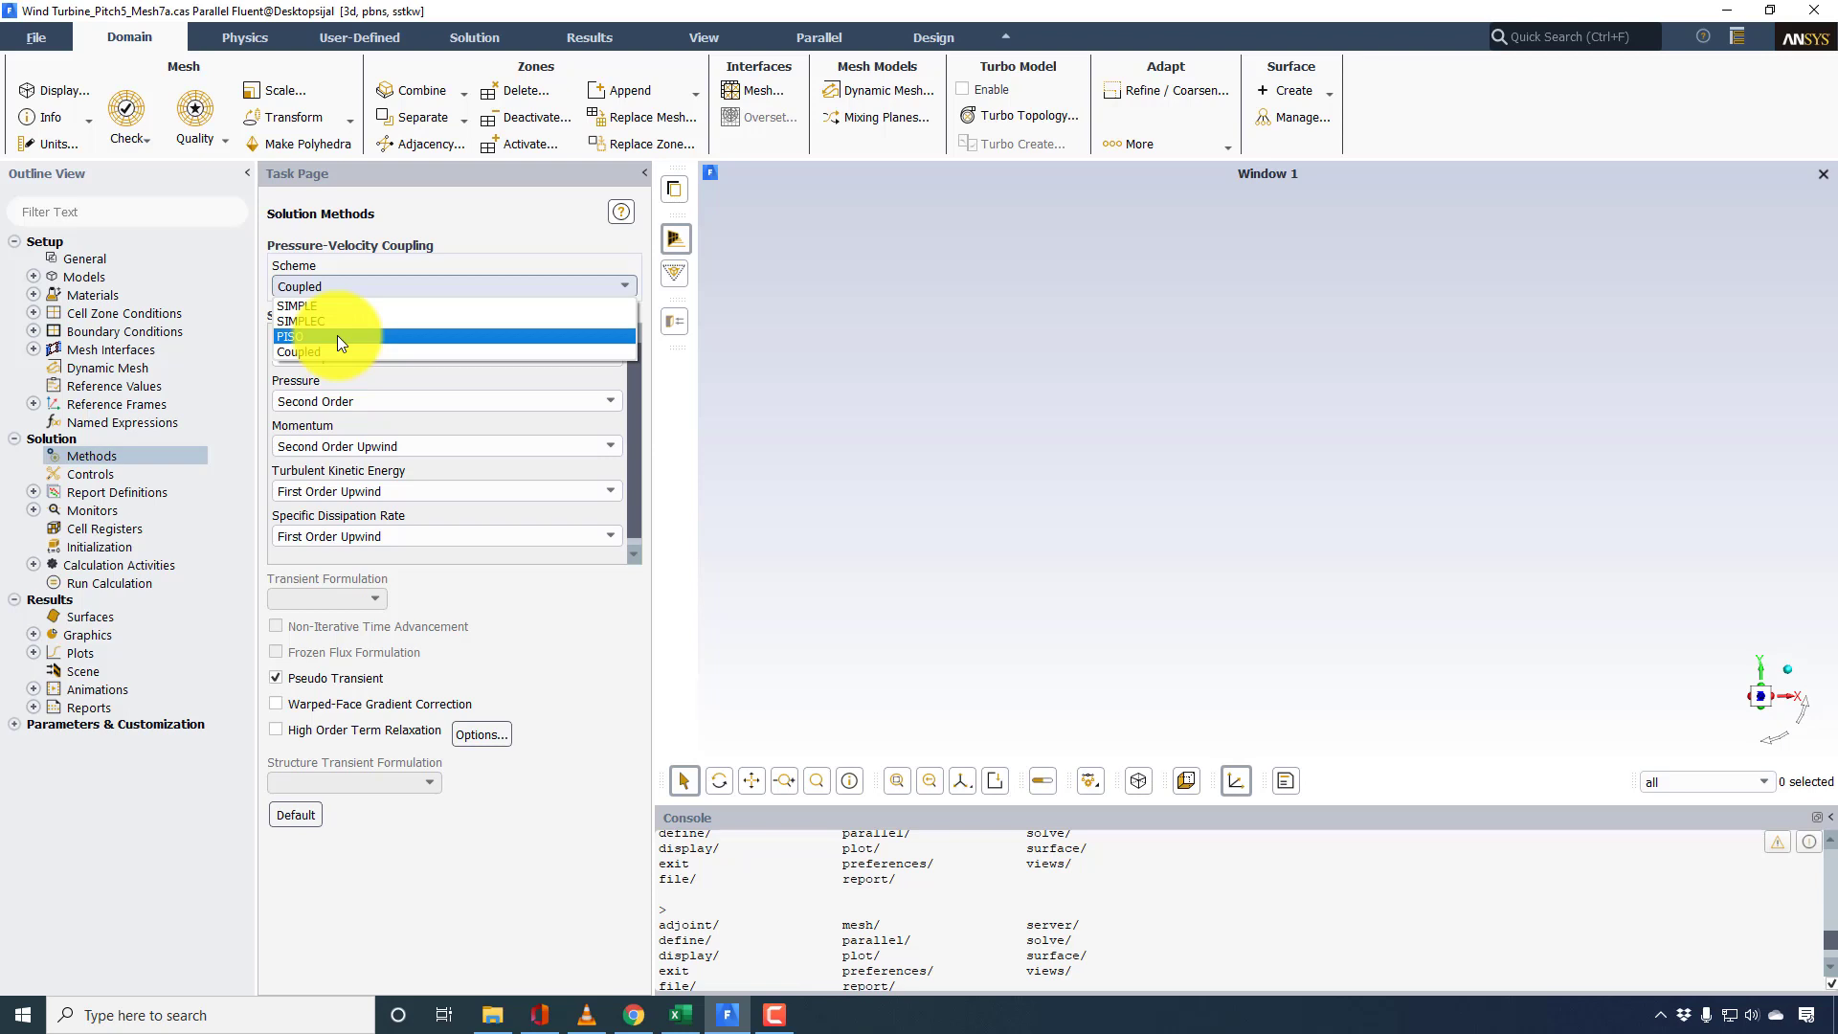
pyautogui.click(107, 255)
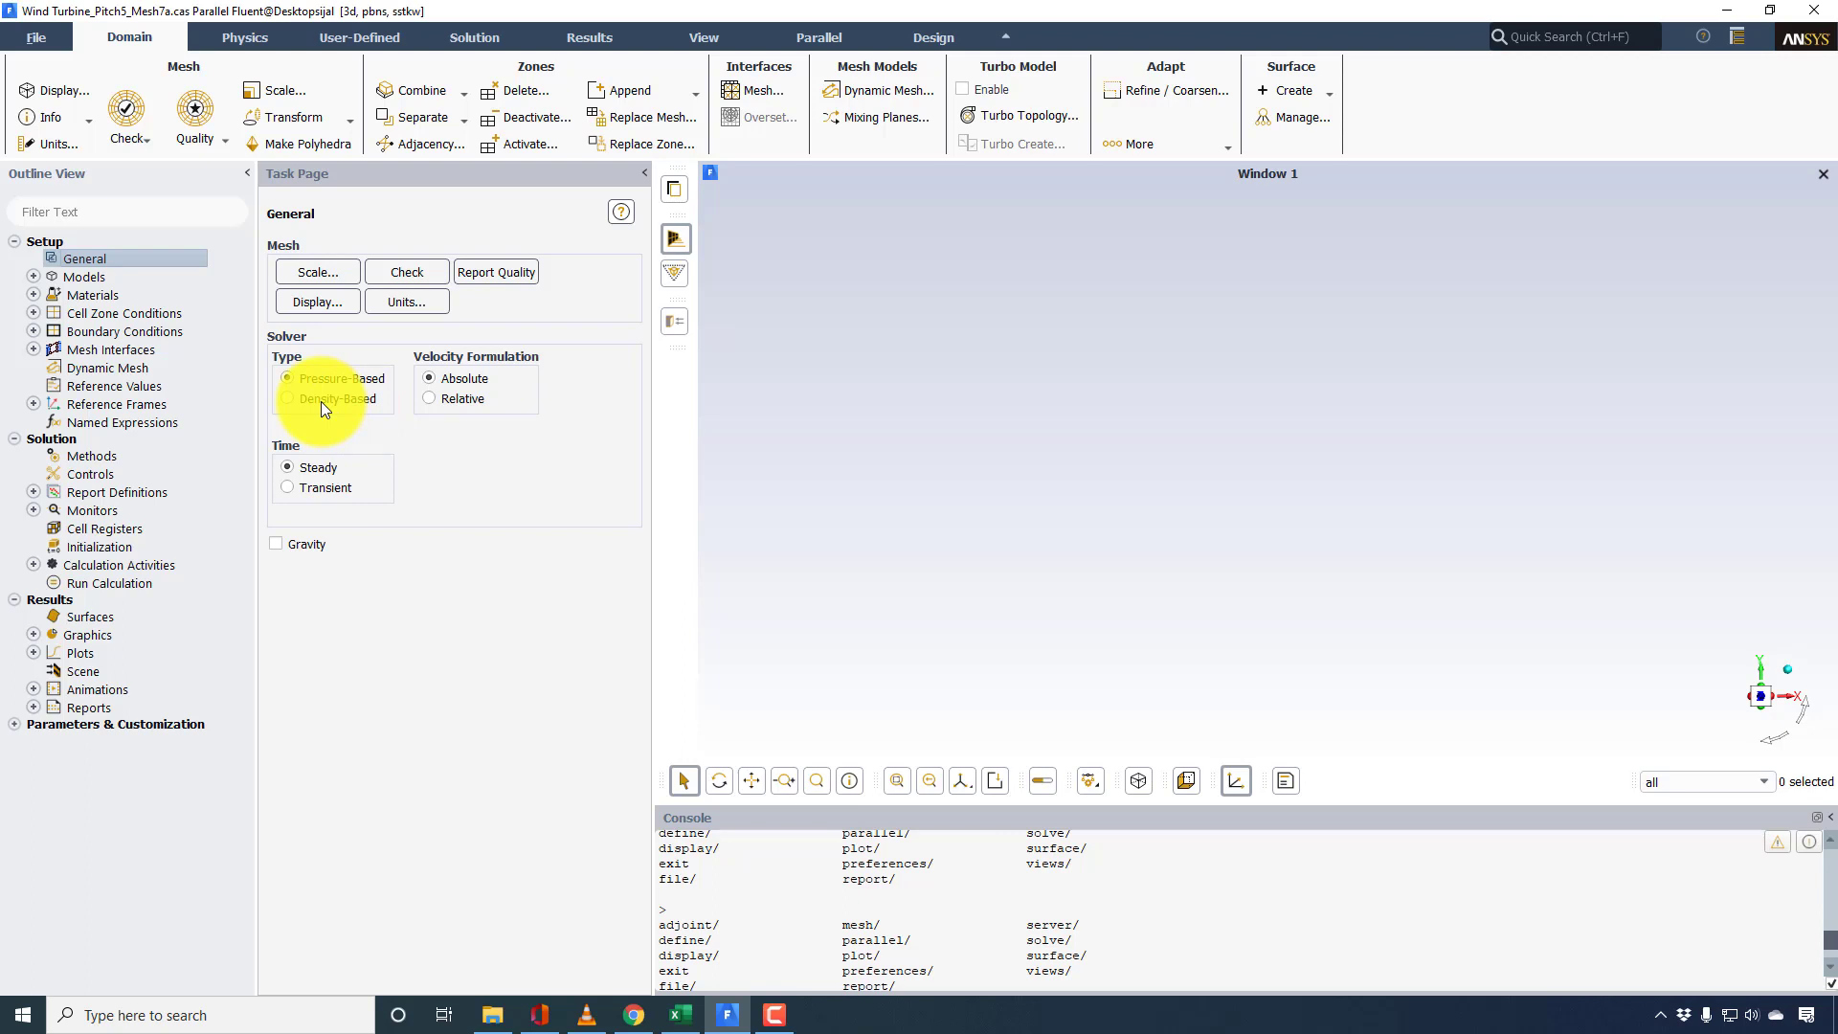
pyautogui.doubleClick(84, 440)
pyautogui.doubleClick(76, 439)
pyautogui.click(96, 454)
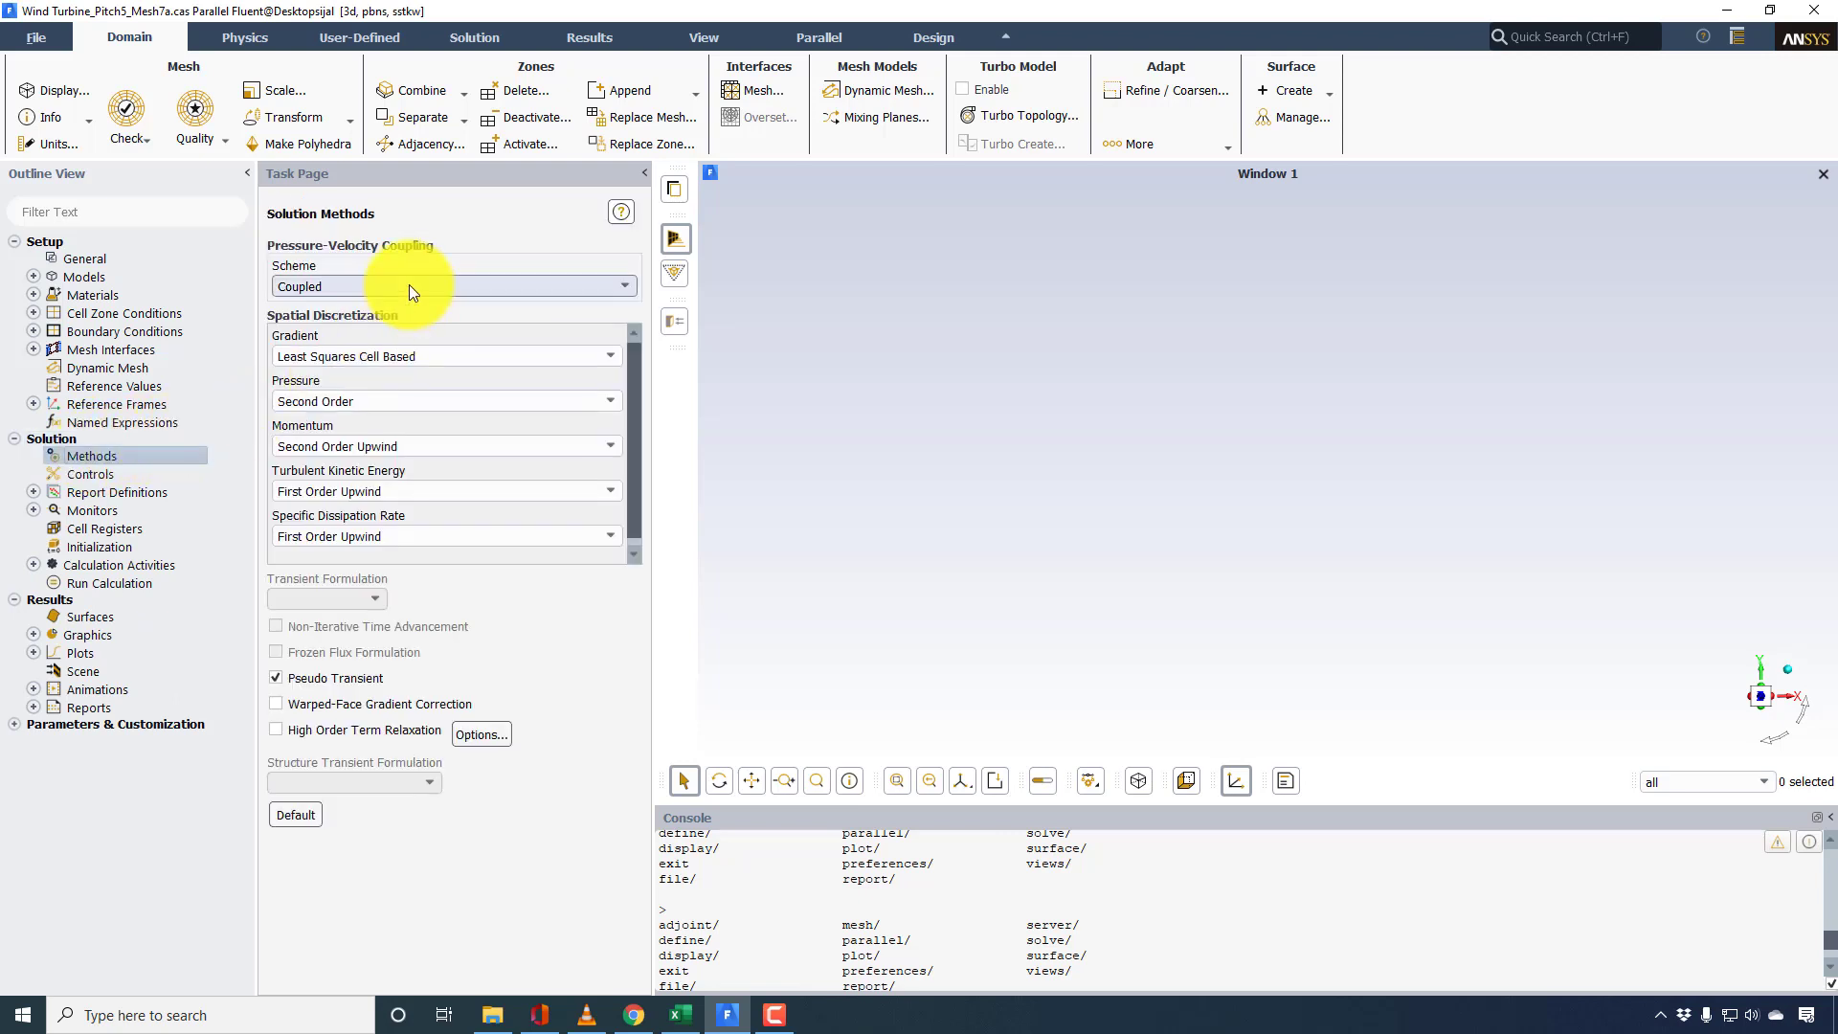
pyautogui.click(410, 284)
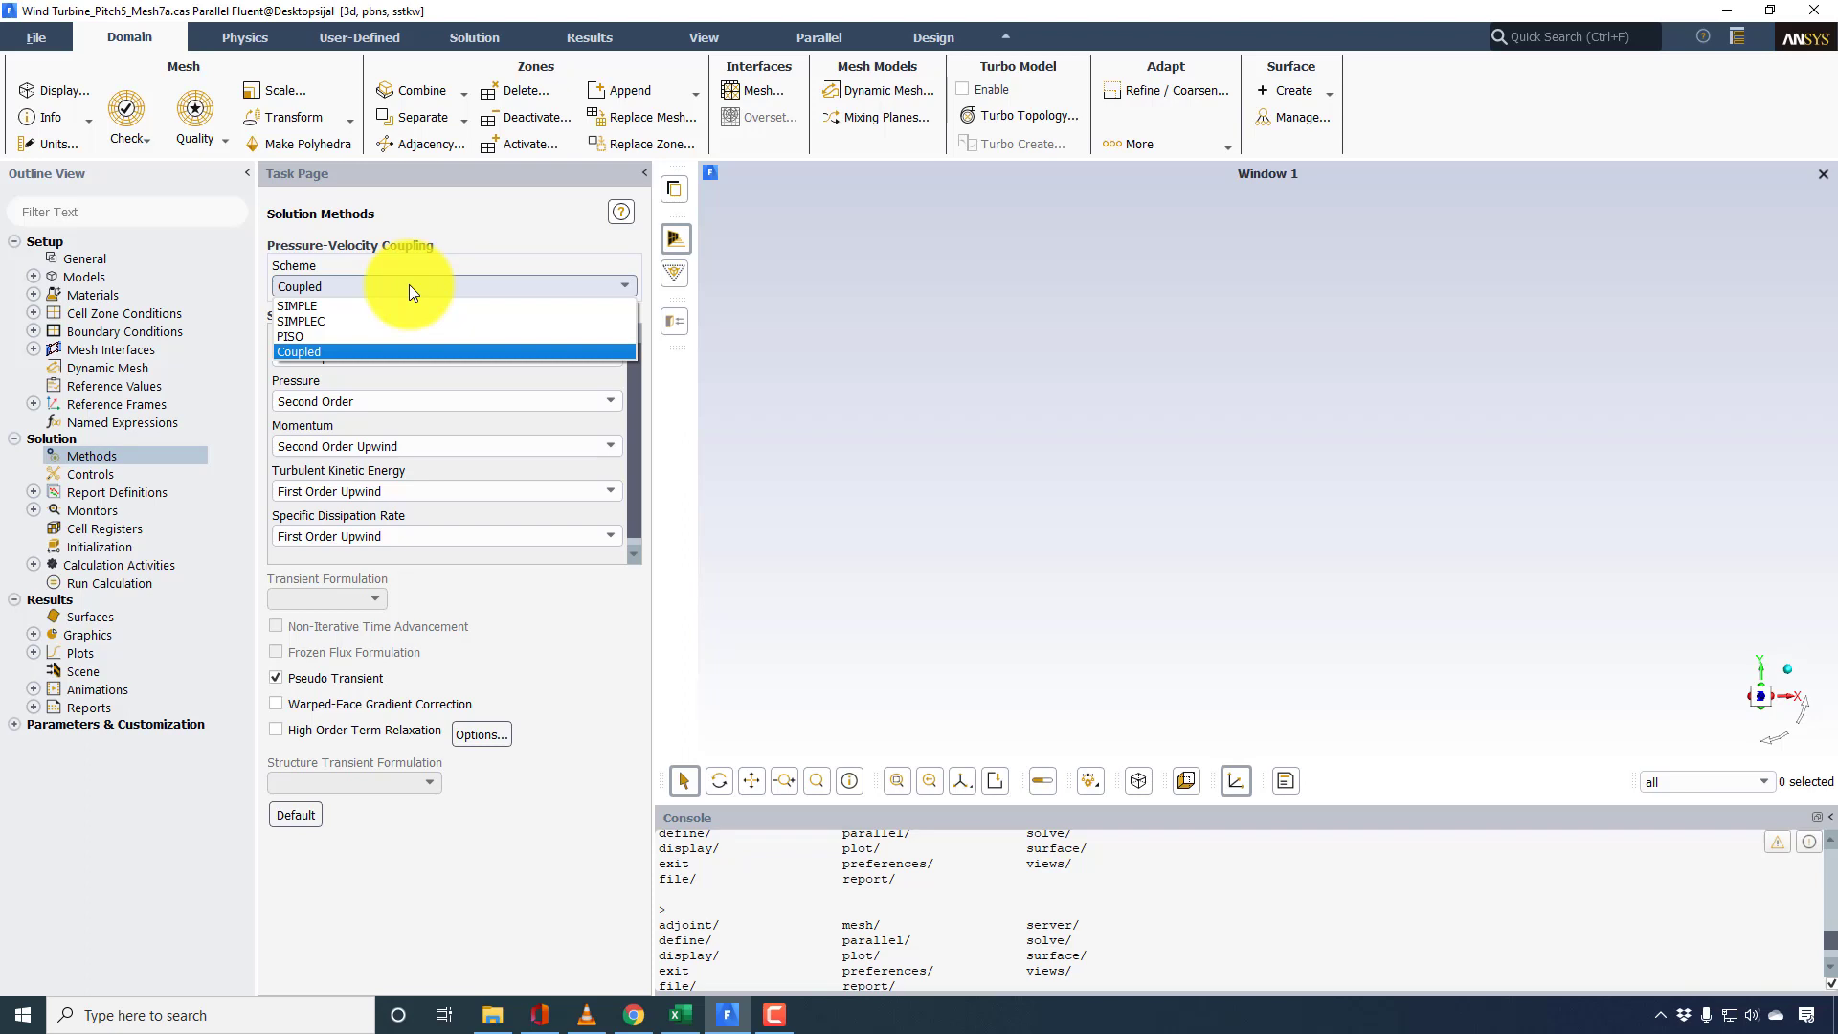
pyautogui.click(409, 284)
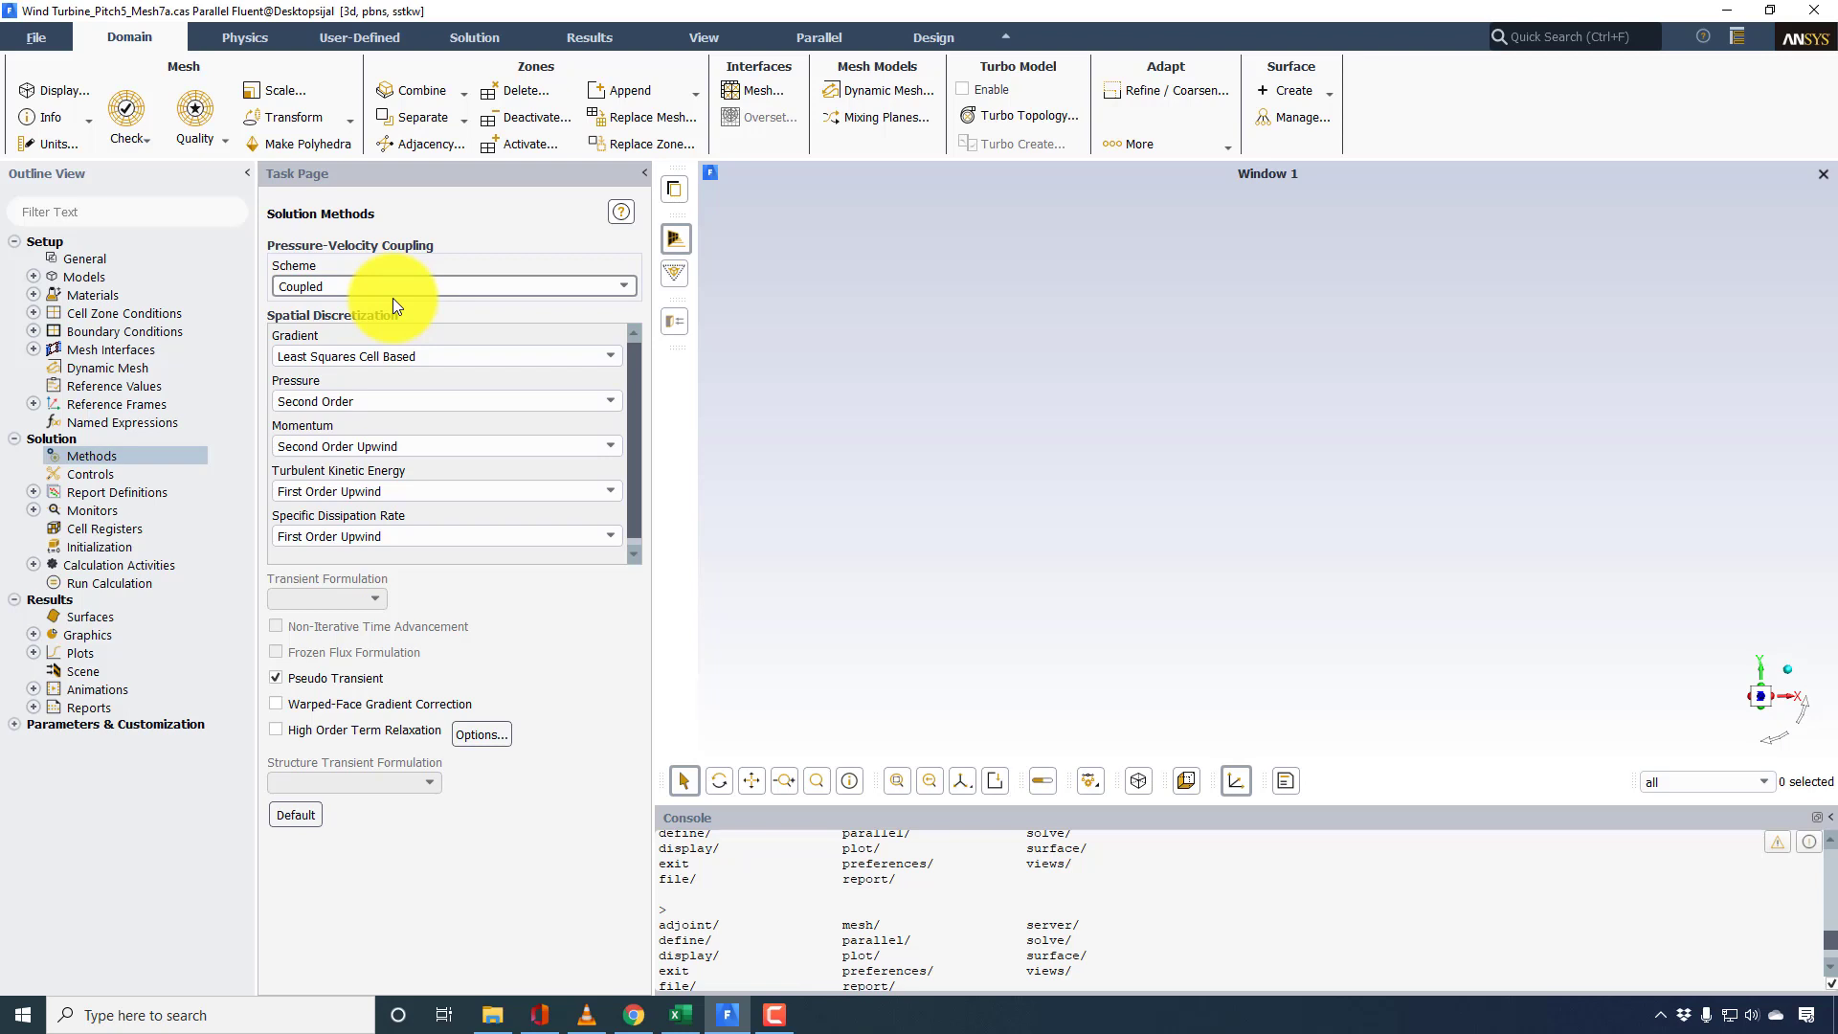
# - Review the pseudo transient time scale factor in the run calculation settings
pyautogui.click(123, 586)
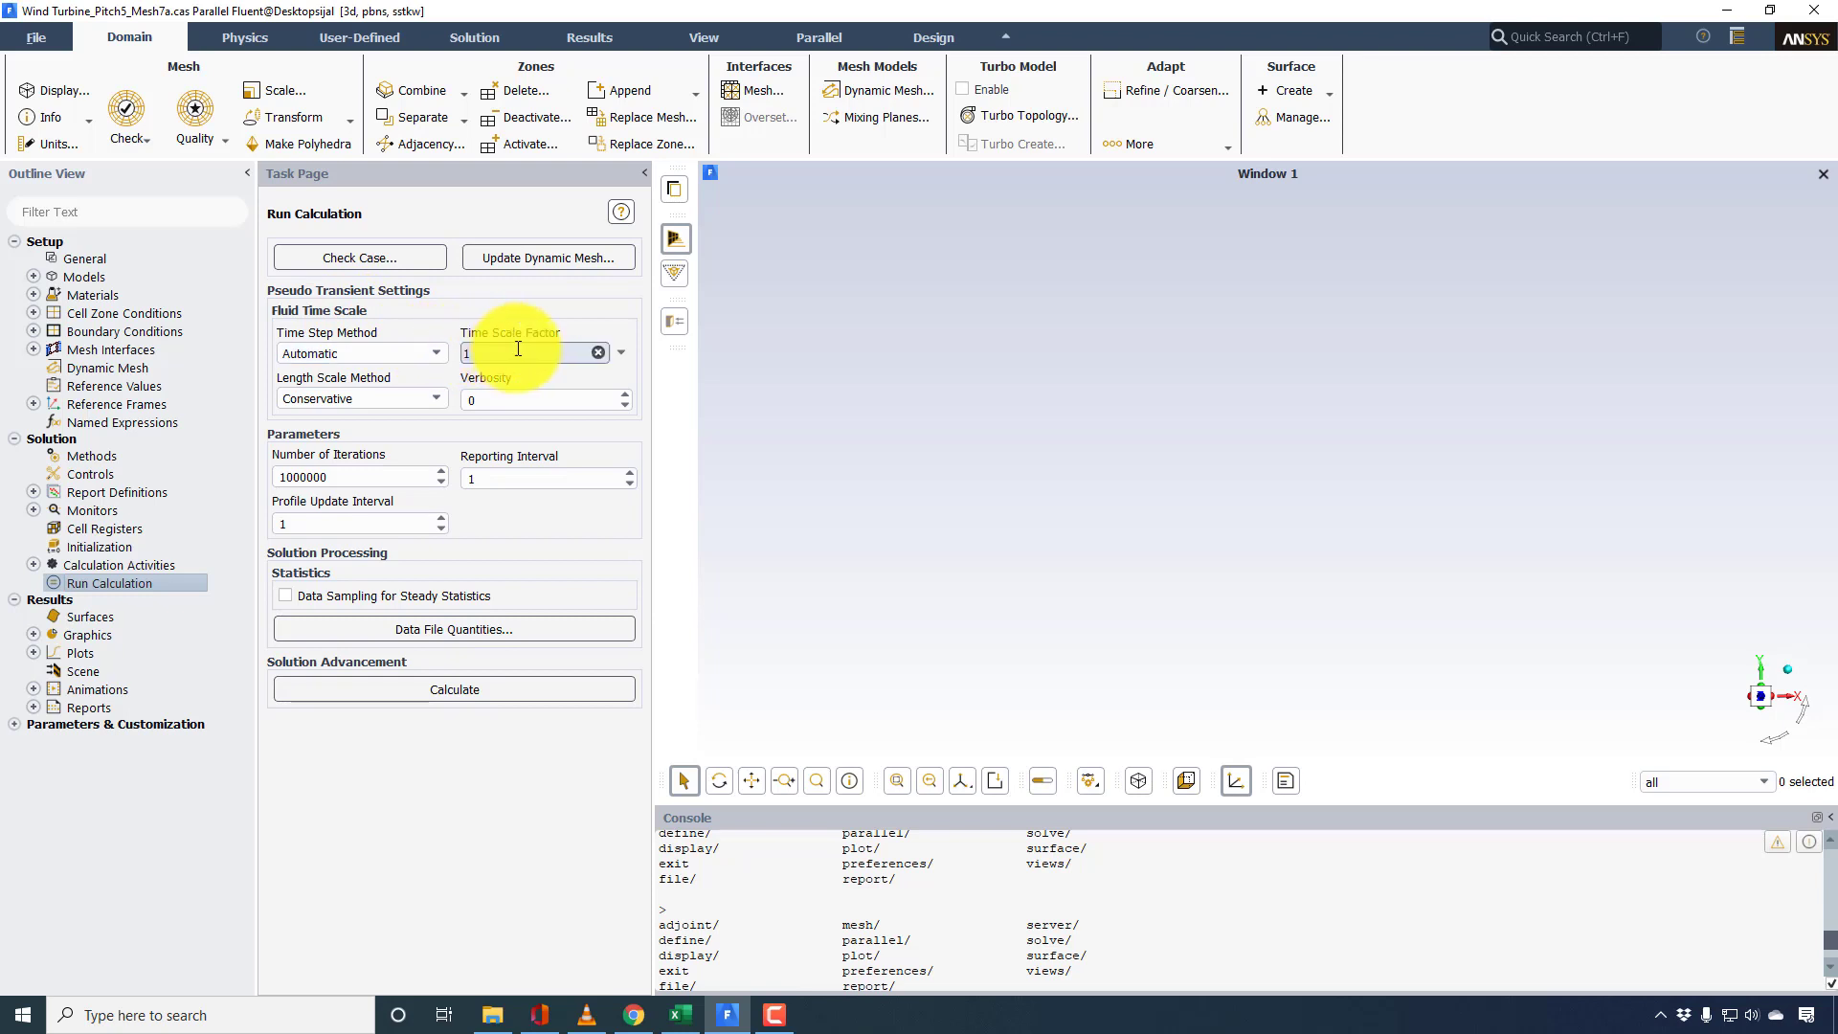
pyautogui.doubleClick(488, 354)
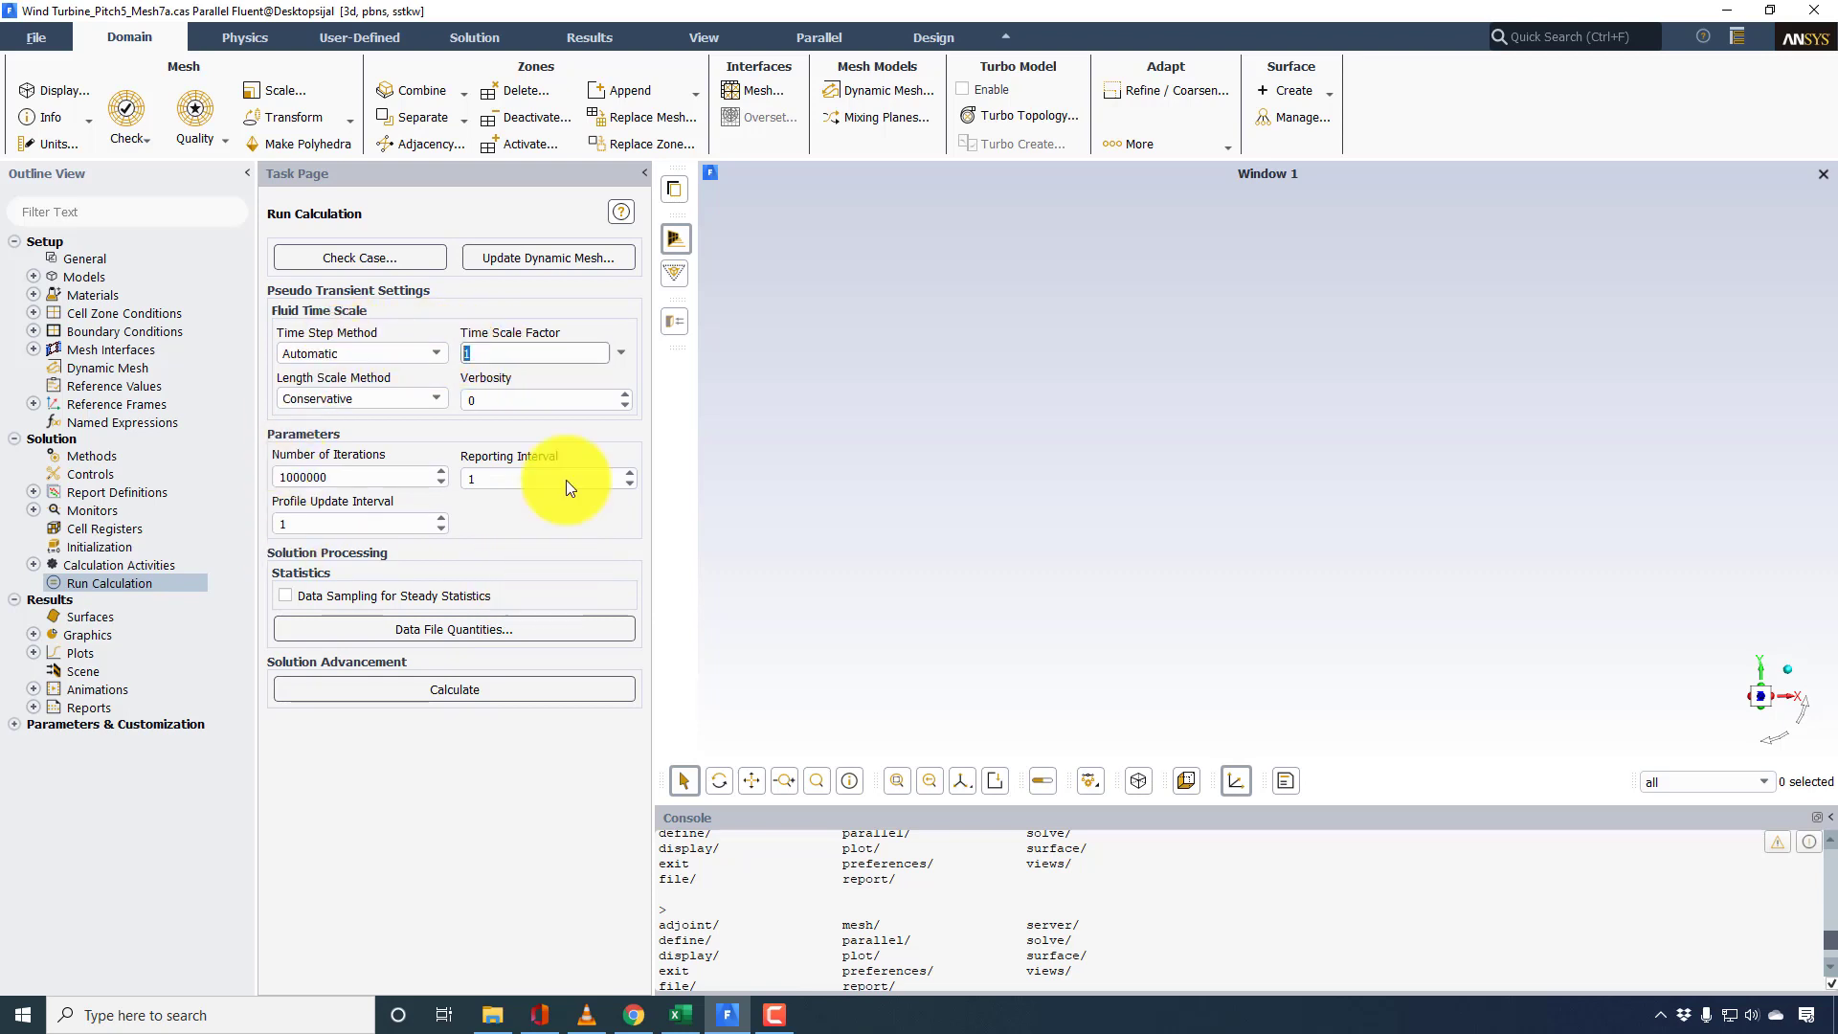
# - Try to start the calculation while declining to create new report files
pyautogui.click(354, 695)
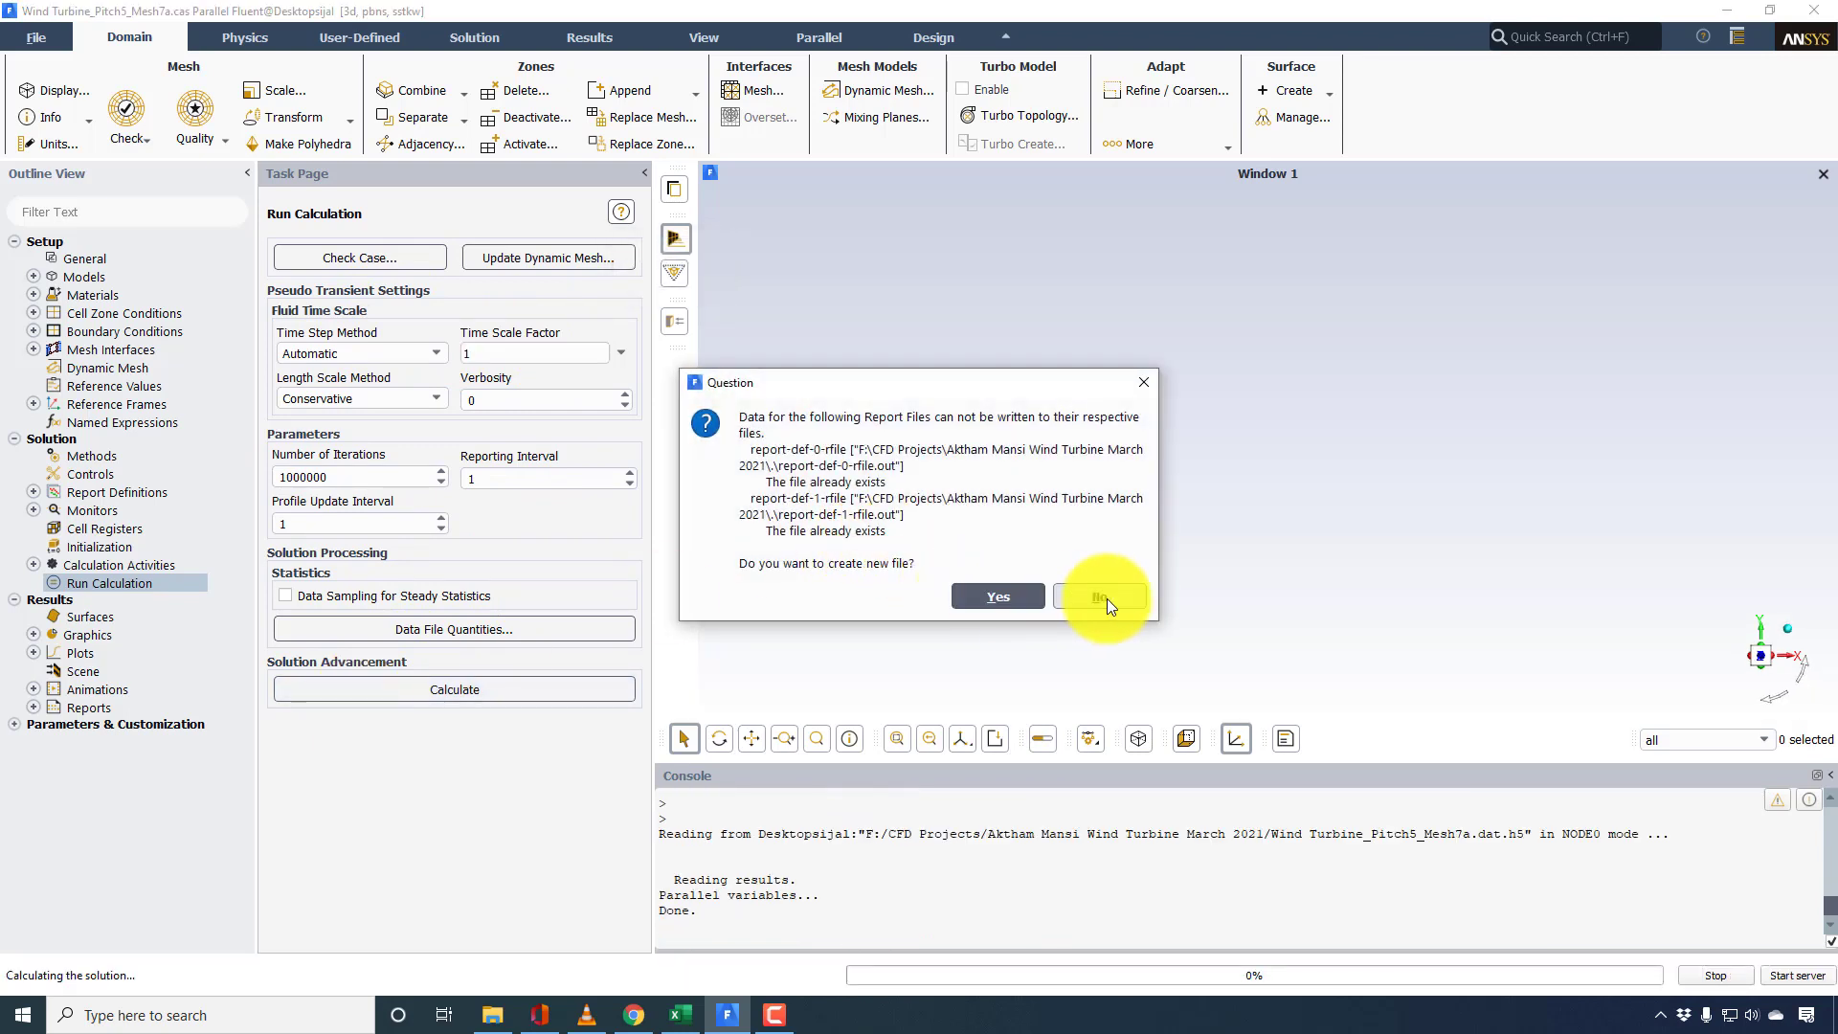
pyautogui.click(1107, 599)
pyautogui.click(965, 520)
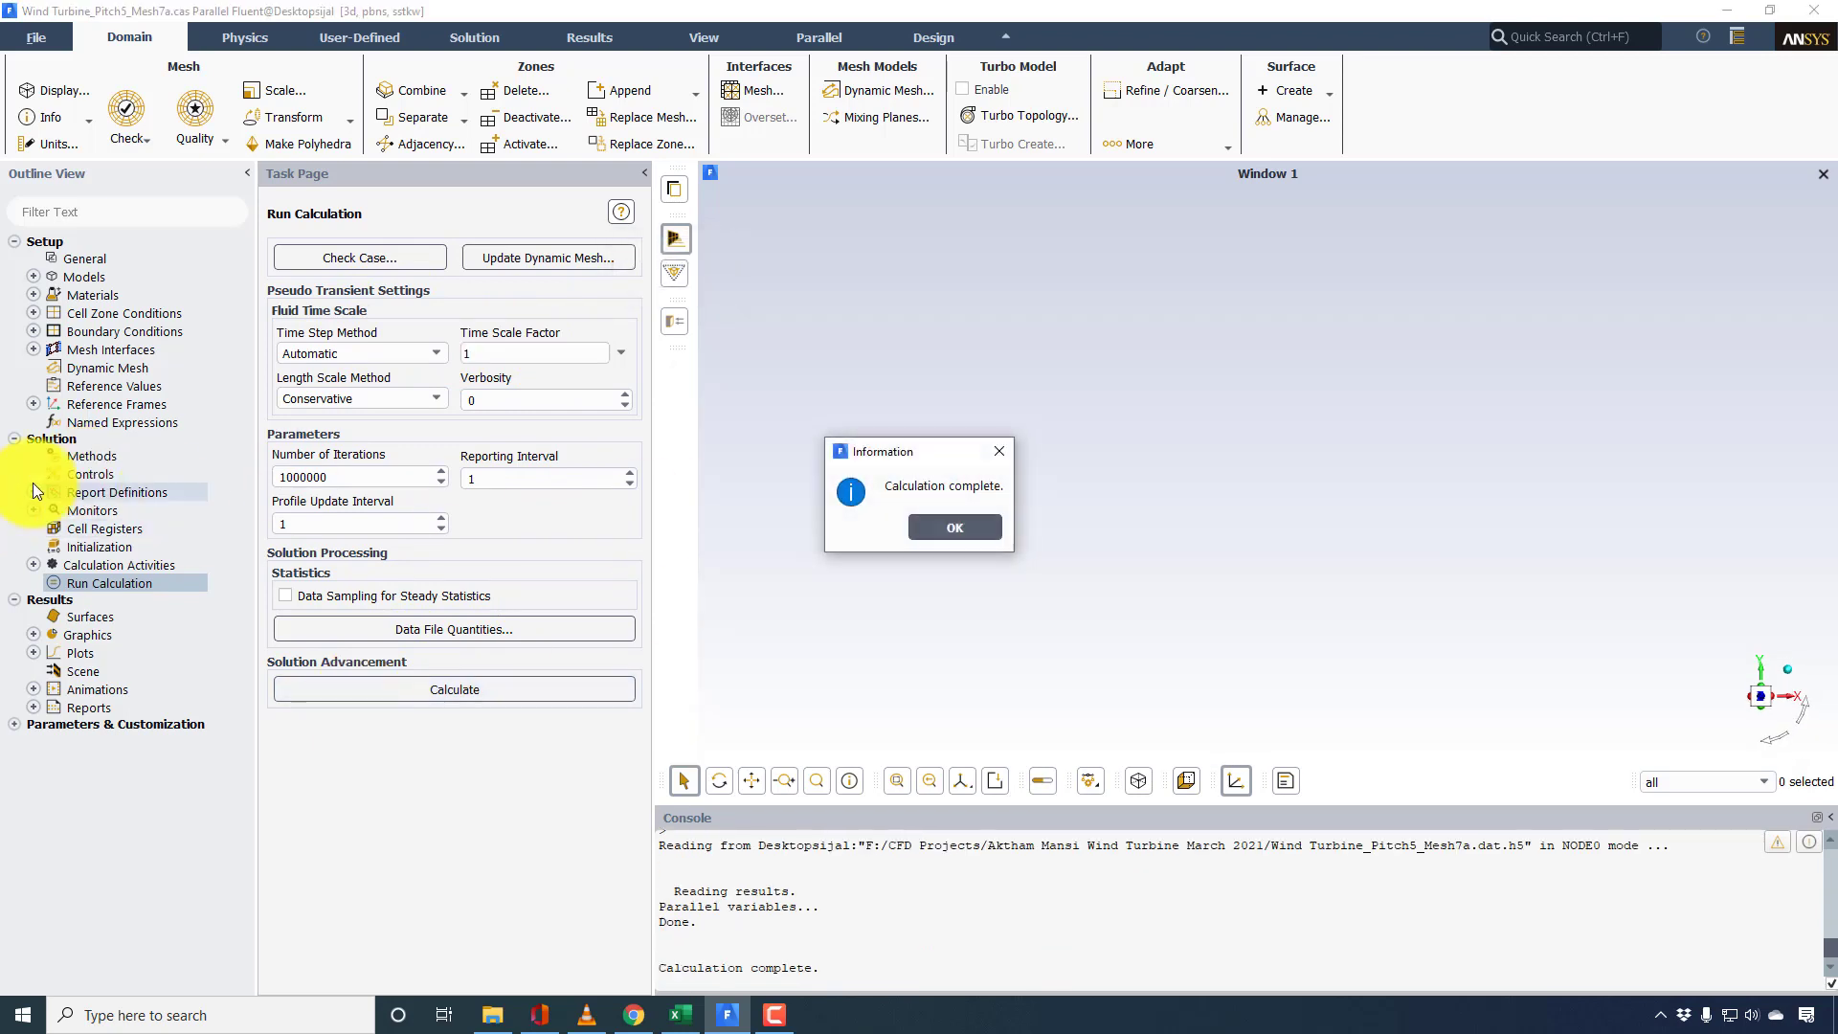
pyautogui.click(955, 526)
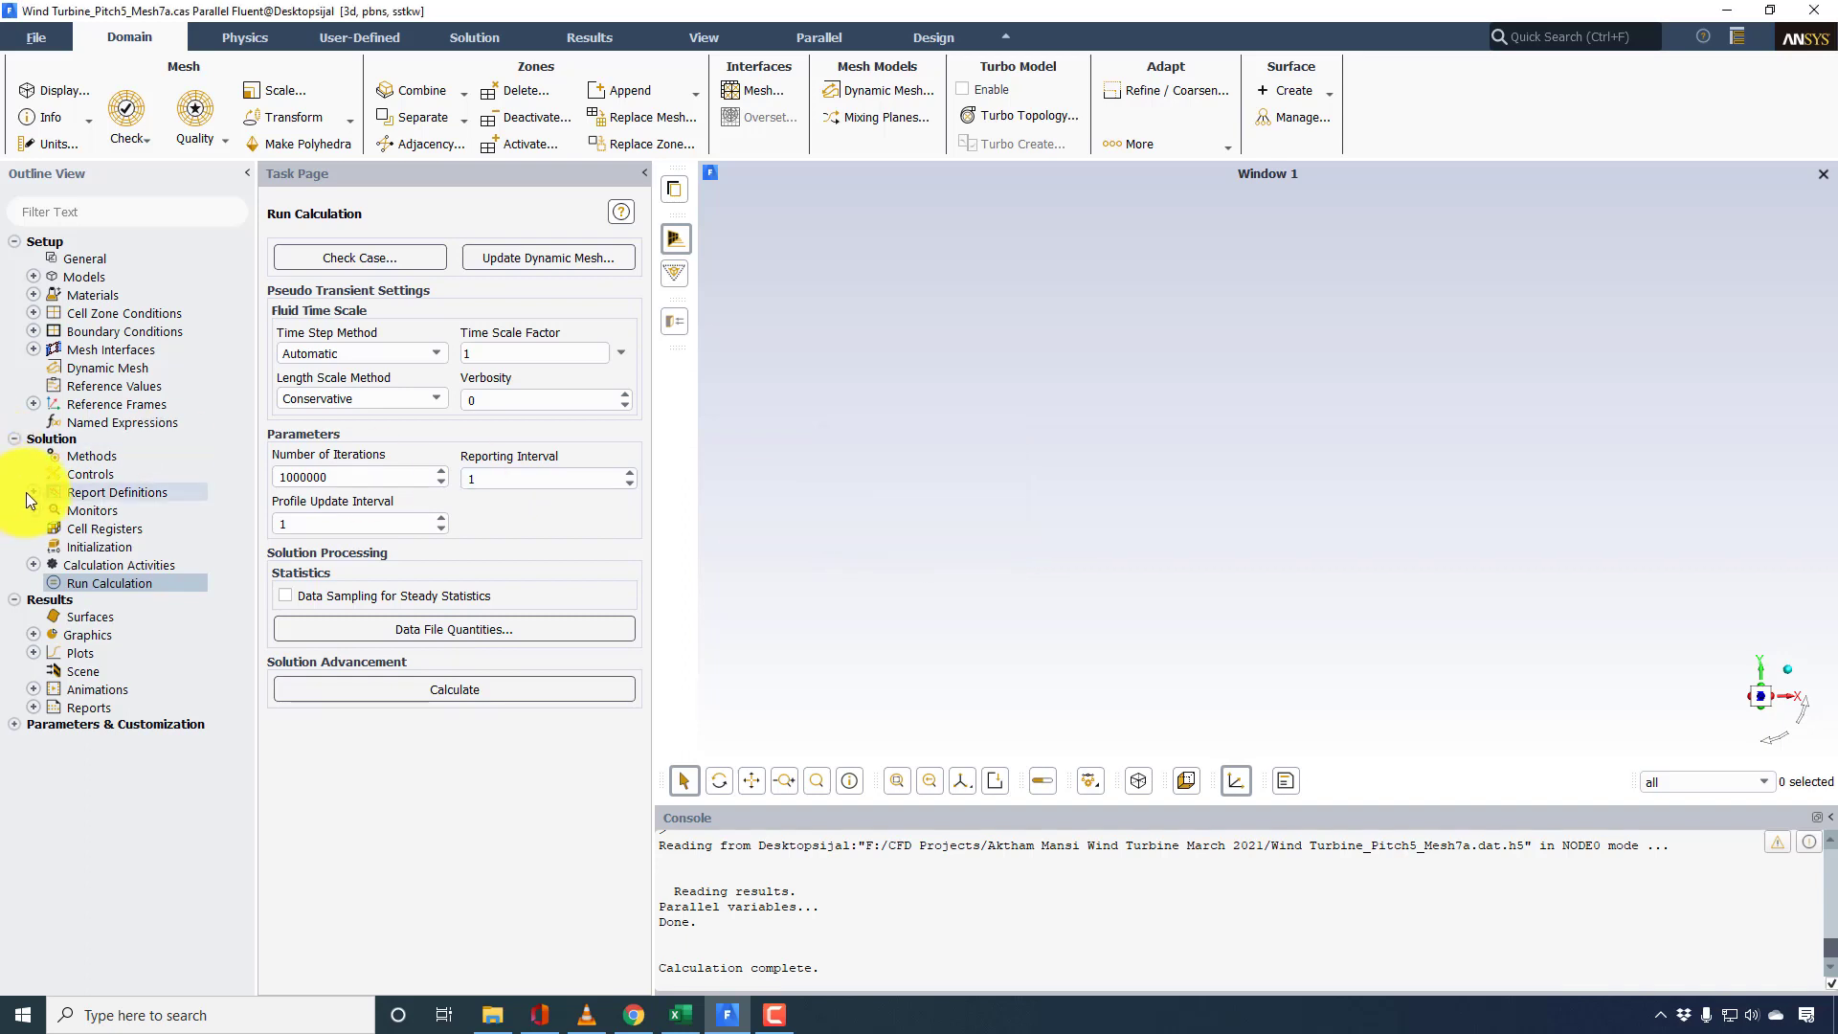
# - Expand the report definitions and monitors in the outline, including the report files and report plots
pyautogui.click(27, 493)
pyautogui.click(27, 549)
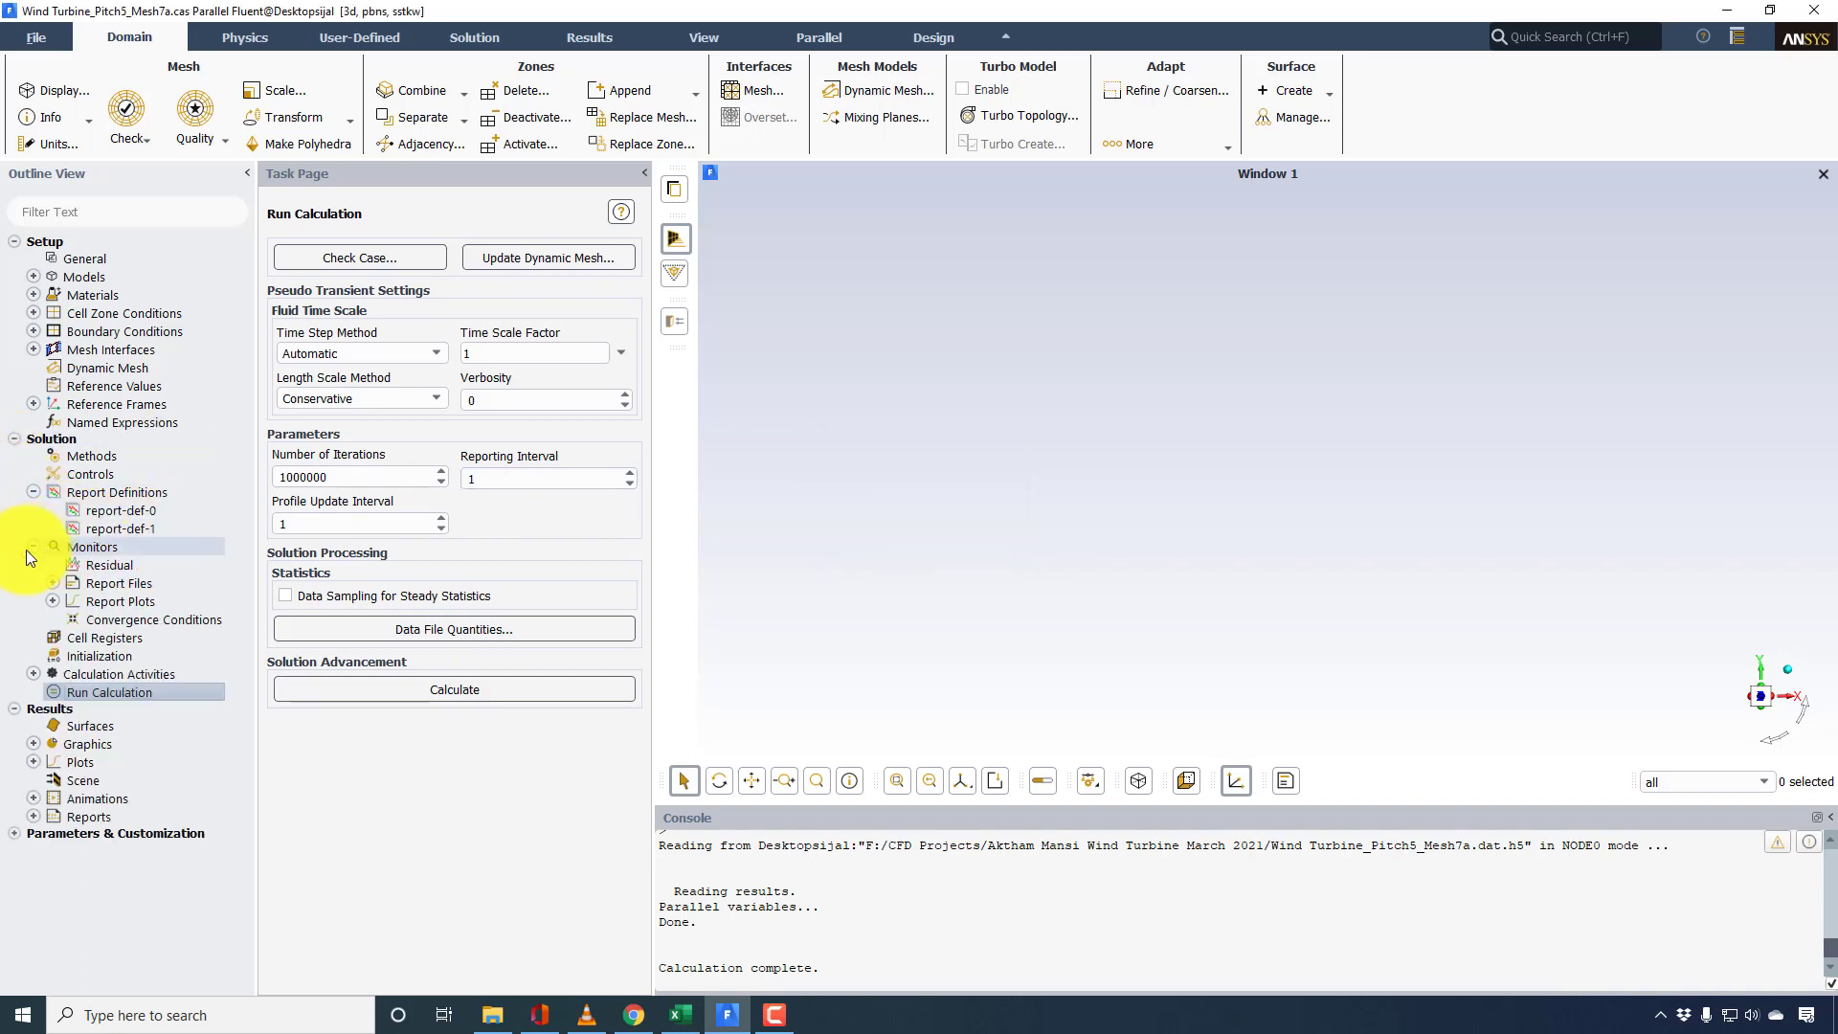
pyautogui.click(53, 583)
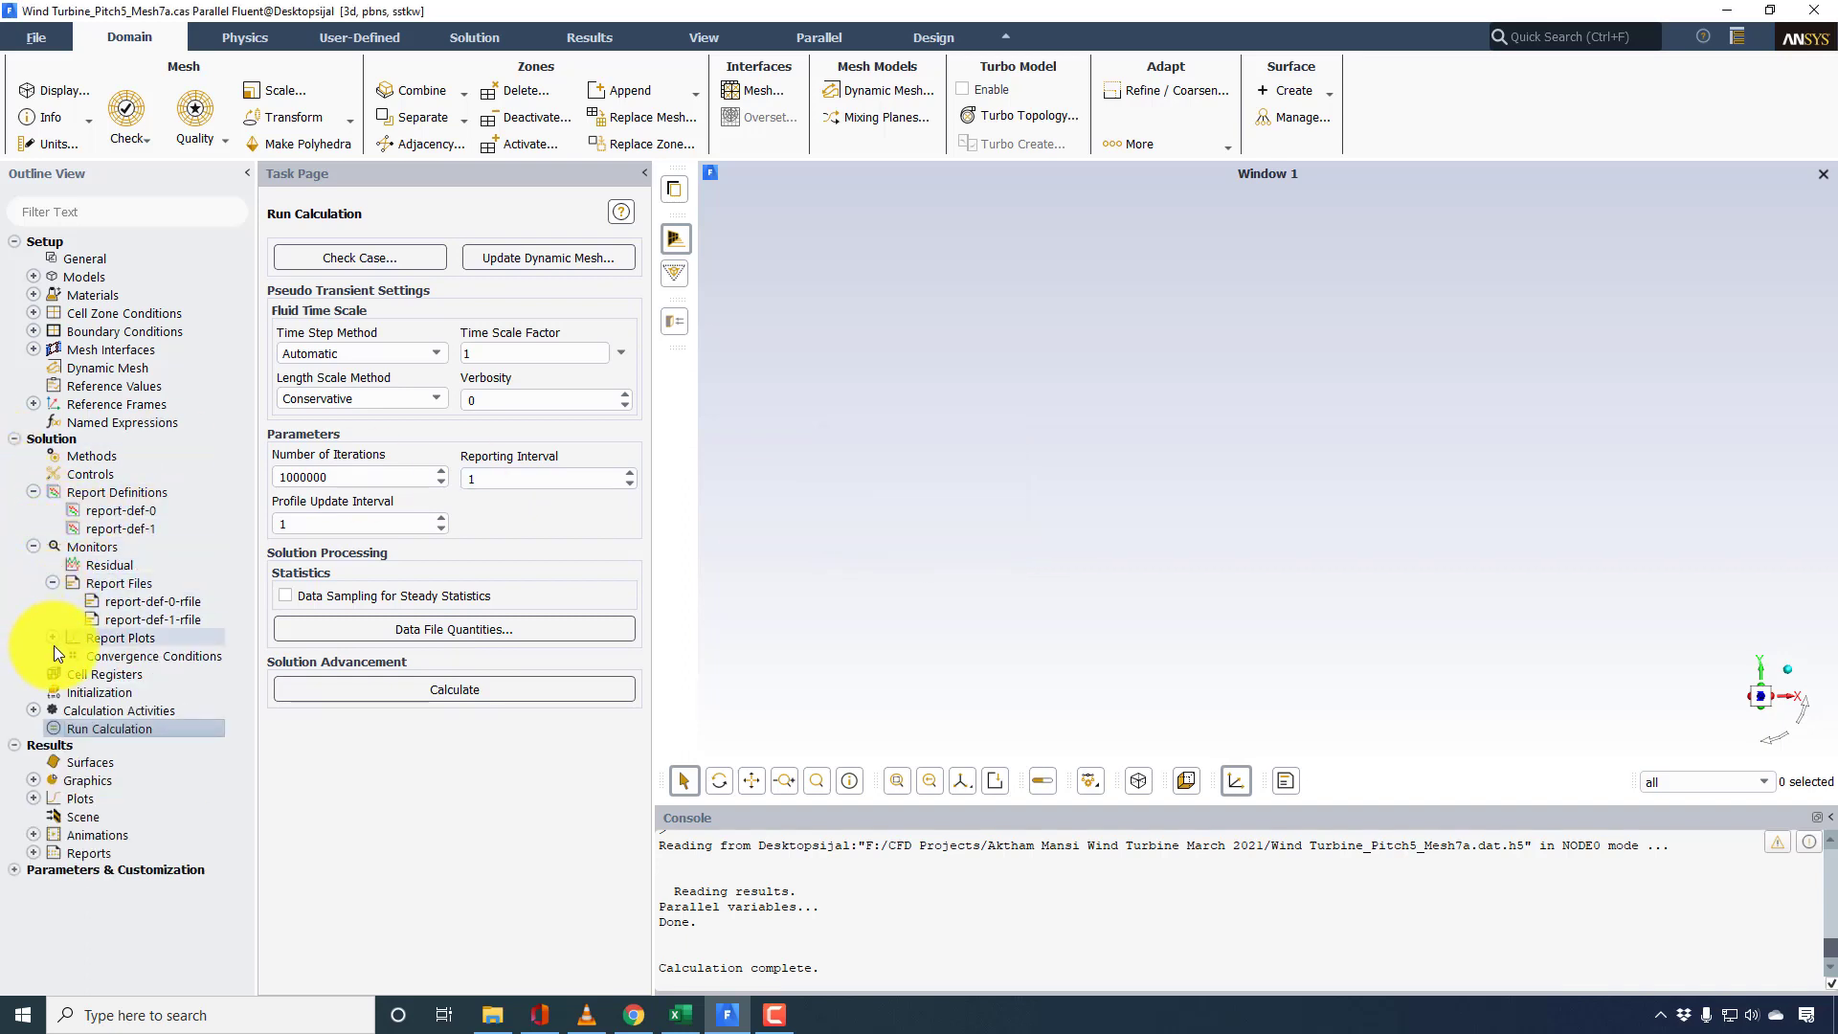
pyautogui.click(53, 637)
# - Start the calculation and agree to create new report files for both report definitions
pyautogui.click(538, 687)
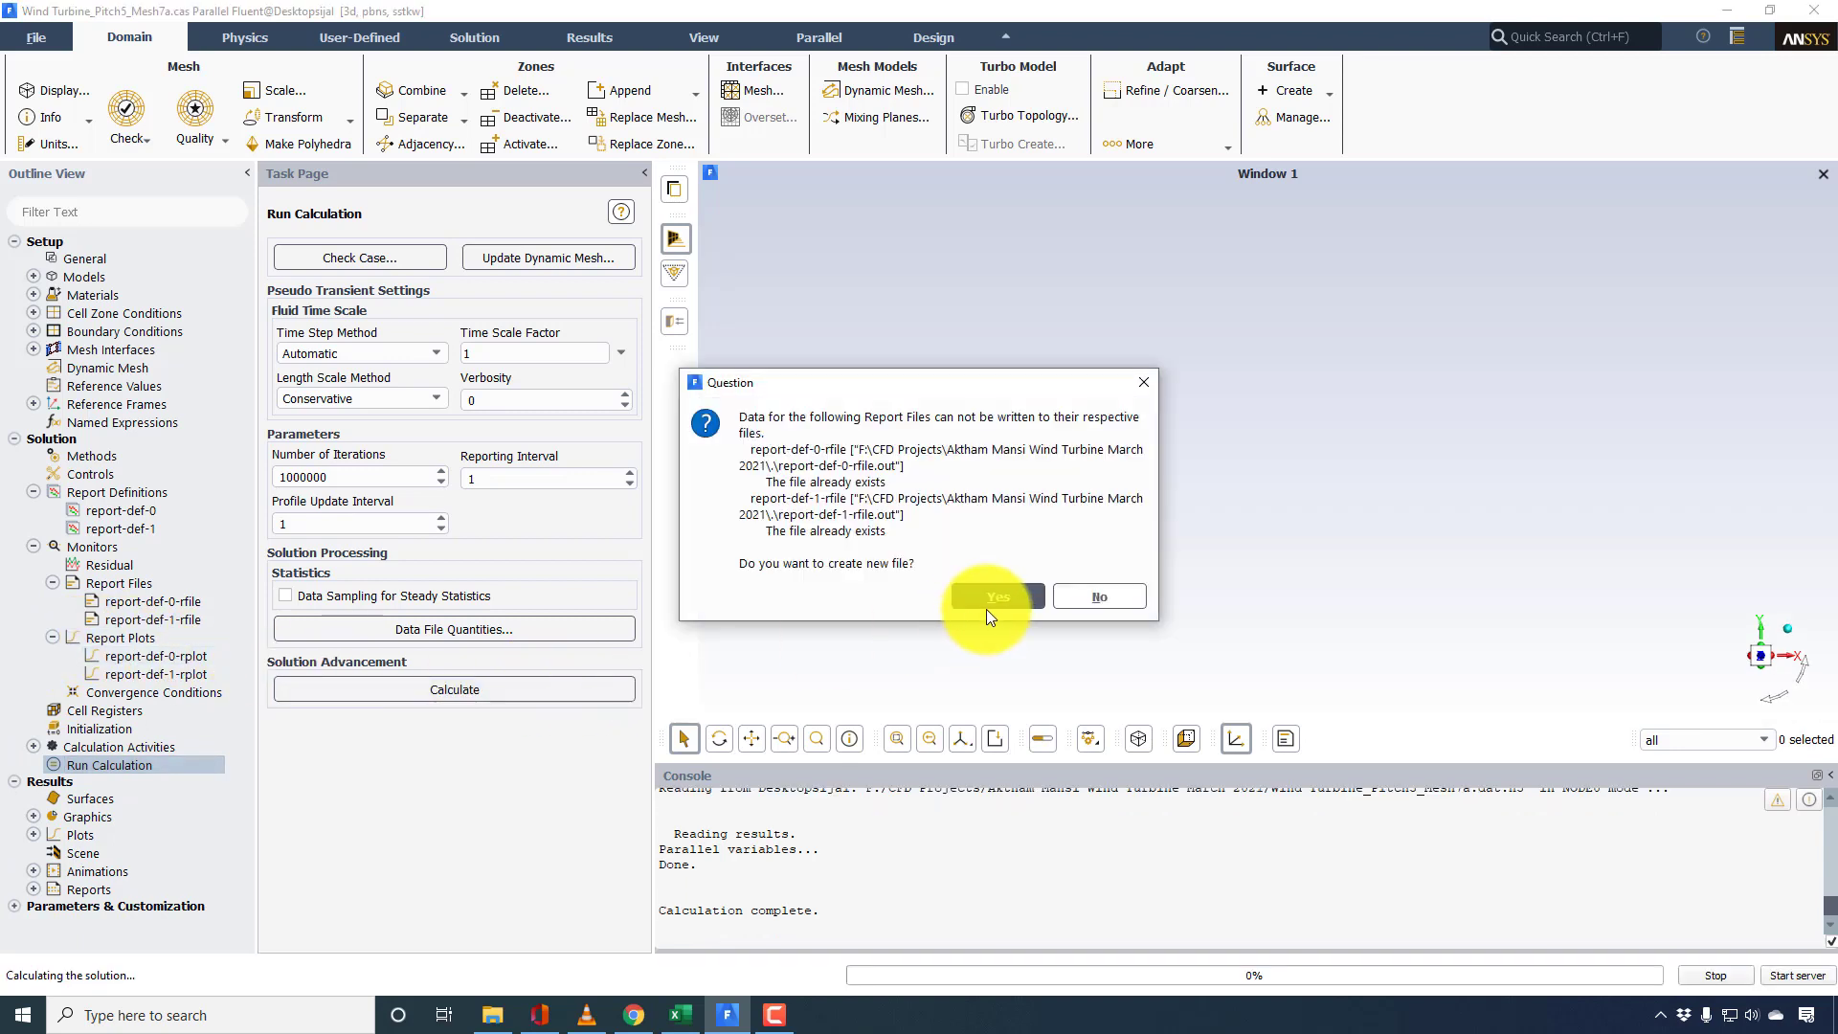
pyautogui.click(986, 609)
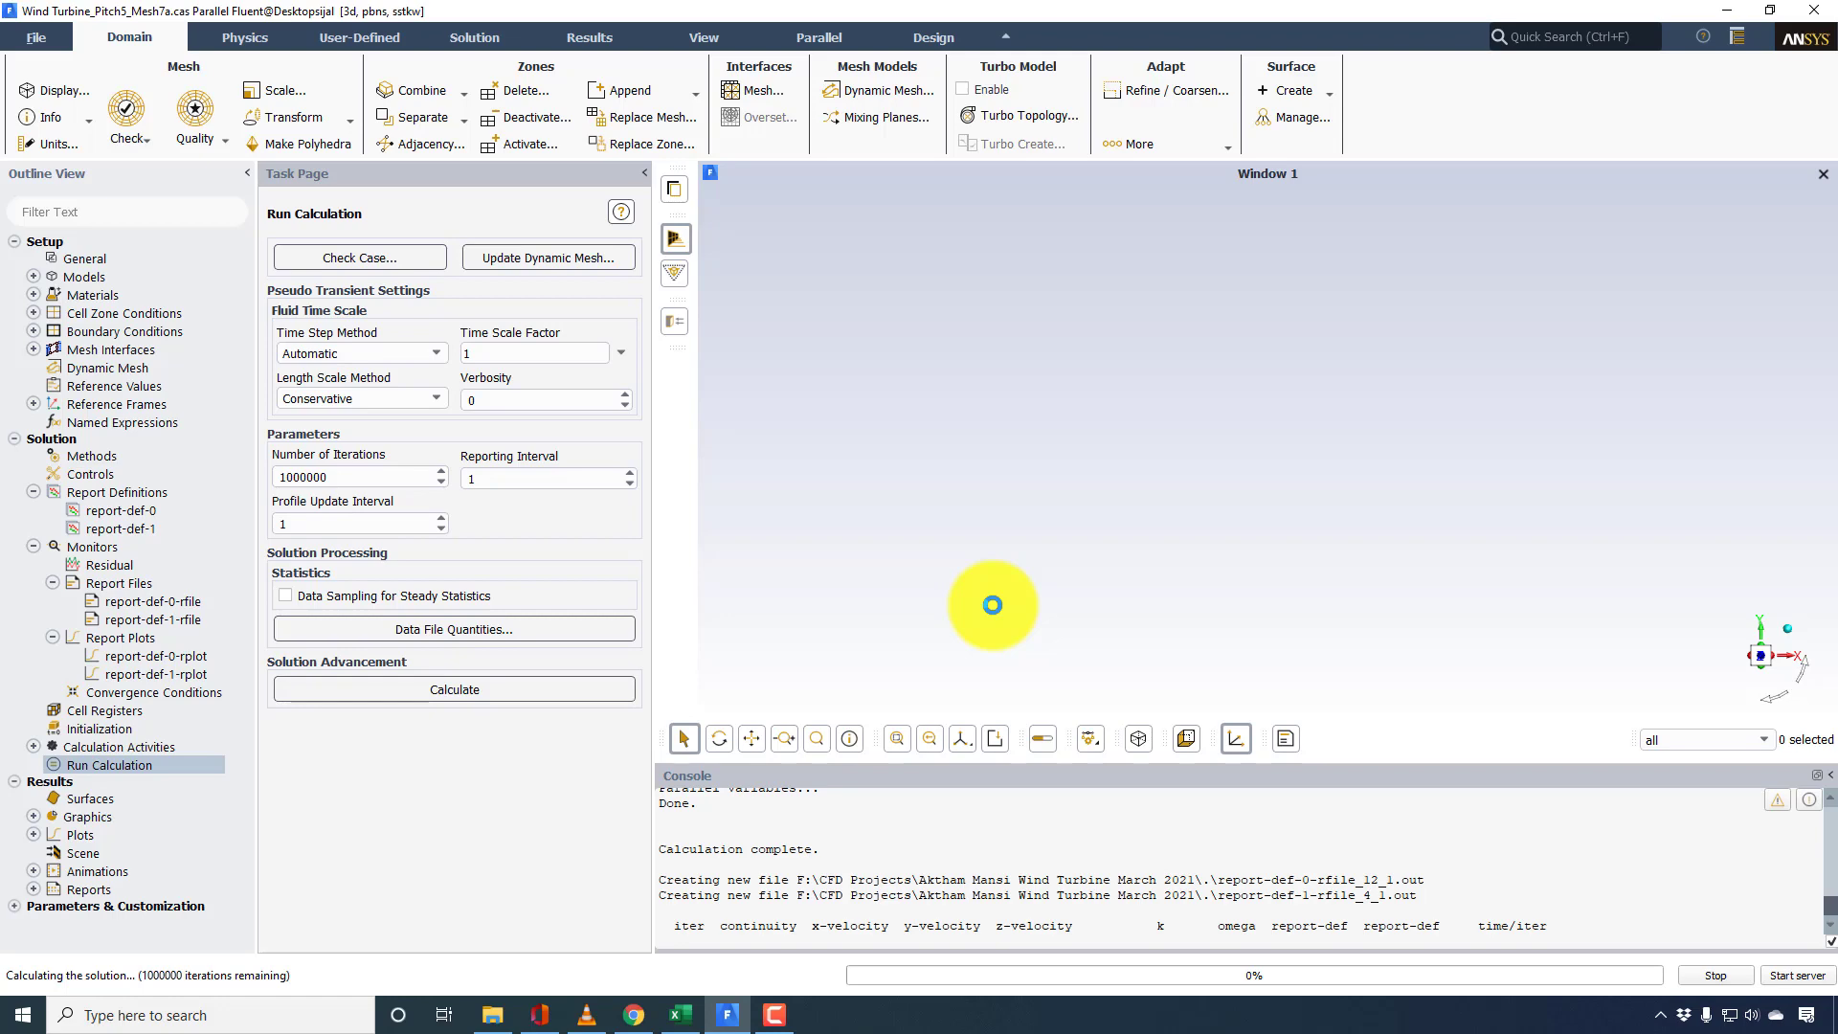
# - Switch to Task Manager and examine the overall memory usage and the CPU and memory load of the solver processes
pyautogui.hotkey('ctrl', 'shift', 'Escape')
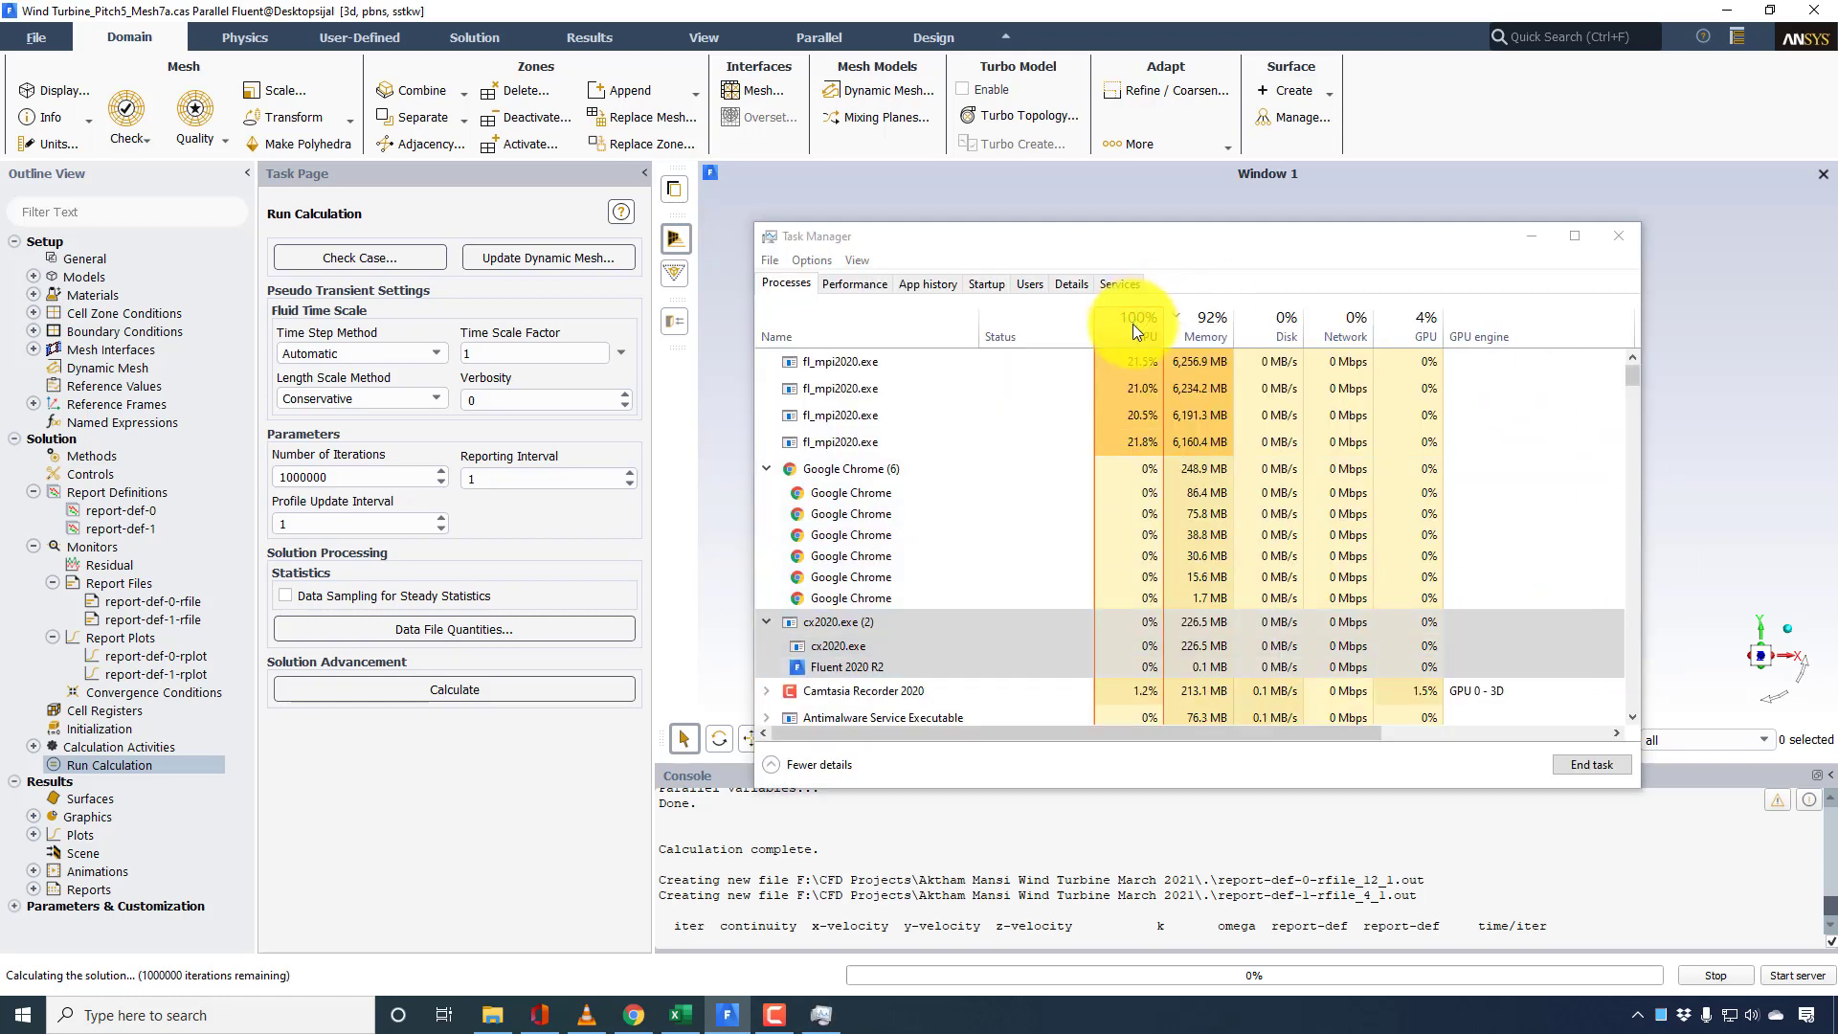
pyautogui.click(856, 282)
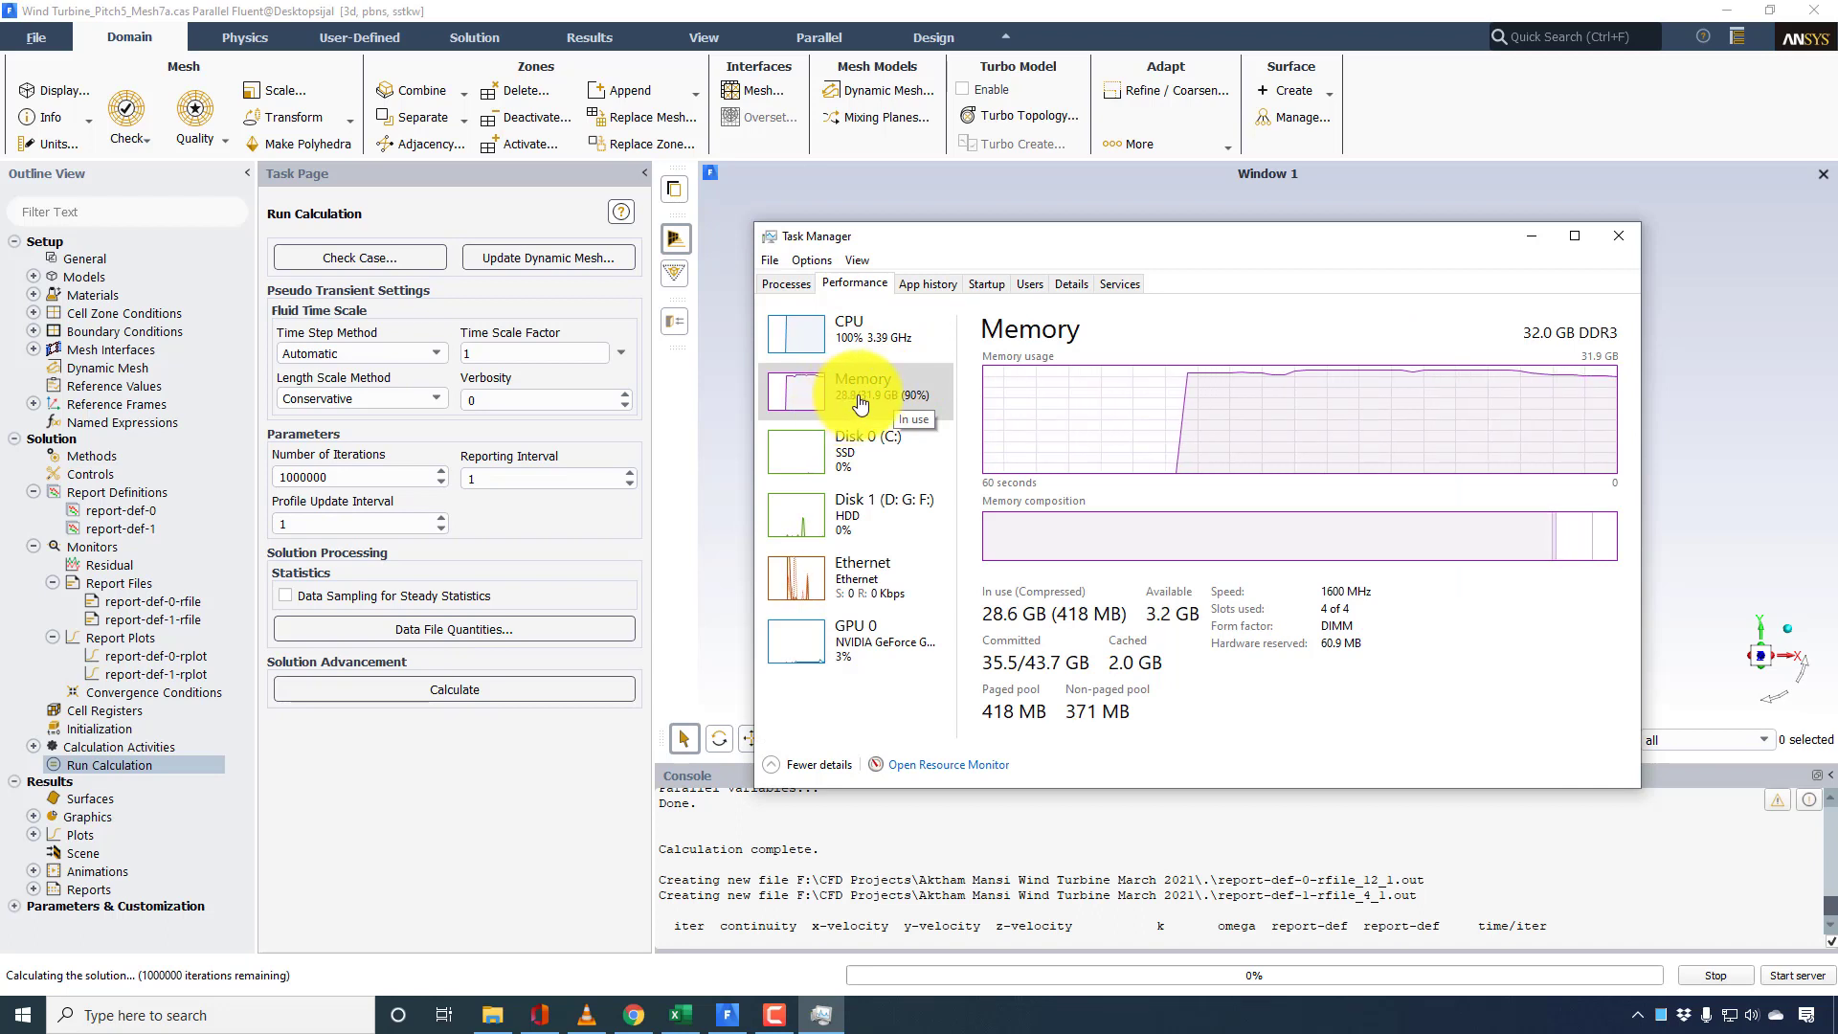
pyautogui.click(792, 283)
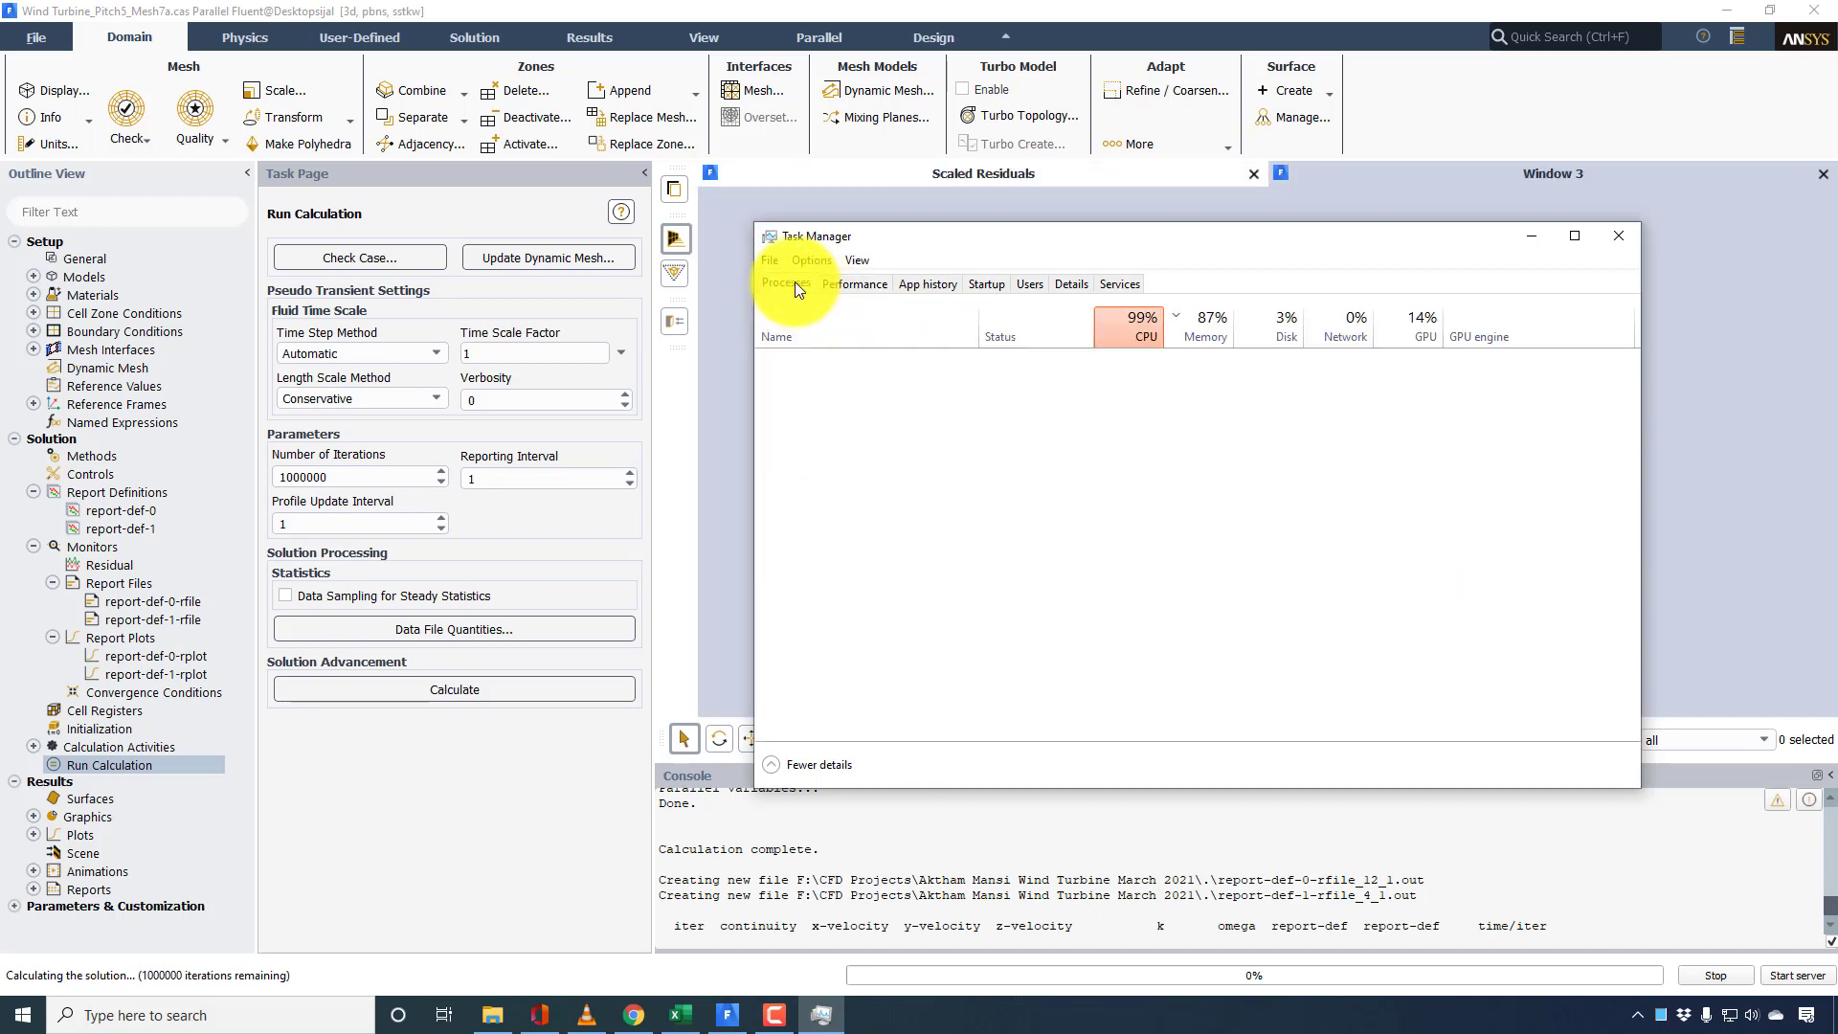
pyautogui.moveTo(968, 244); pyautogui.dragTo(484, 144)
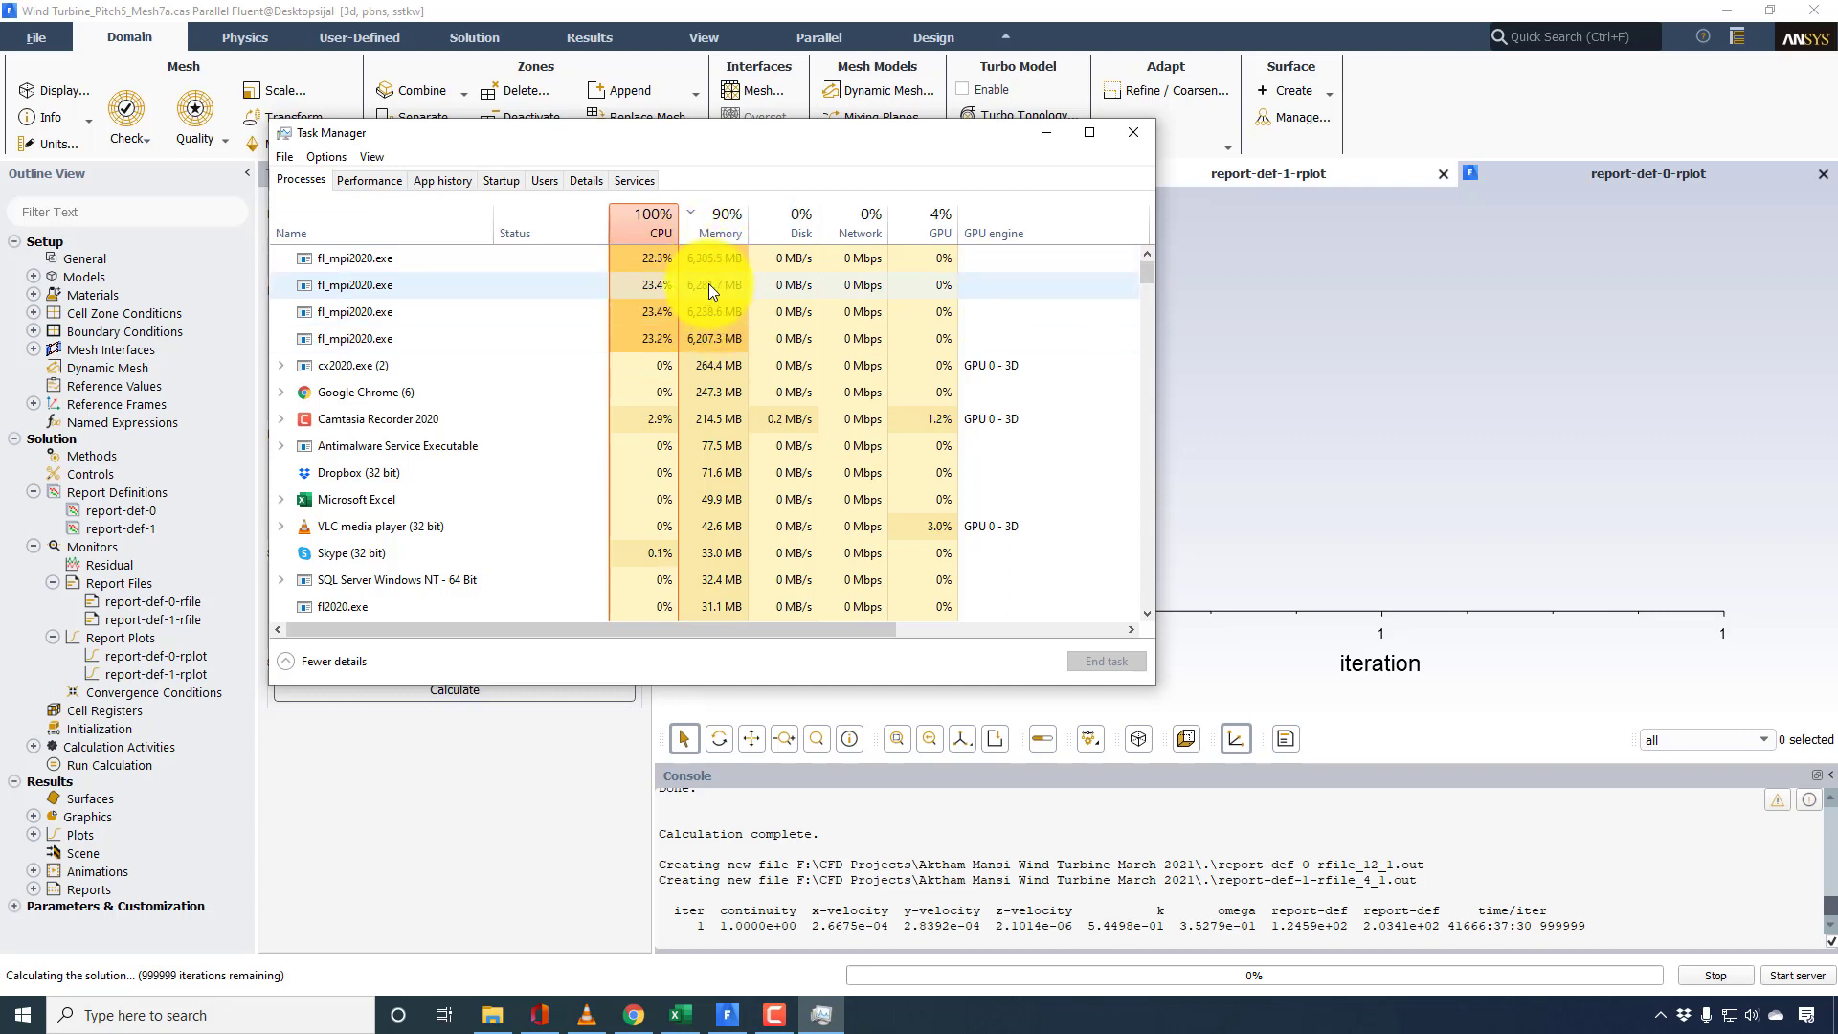
pyautogui.moveTo(745, 140); pyautogui.dragTo(896, 99)
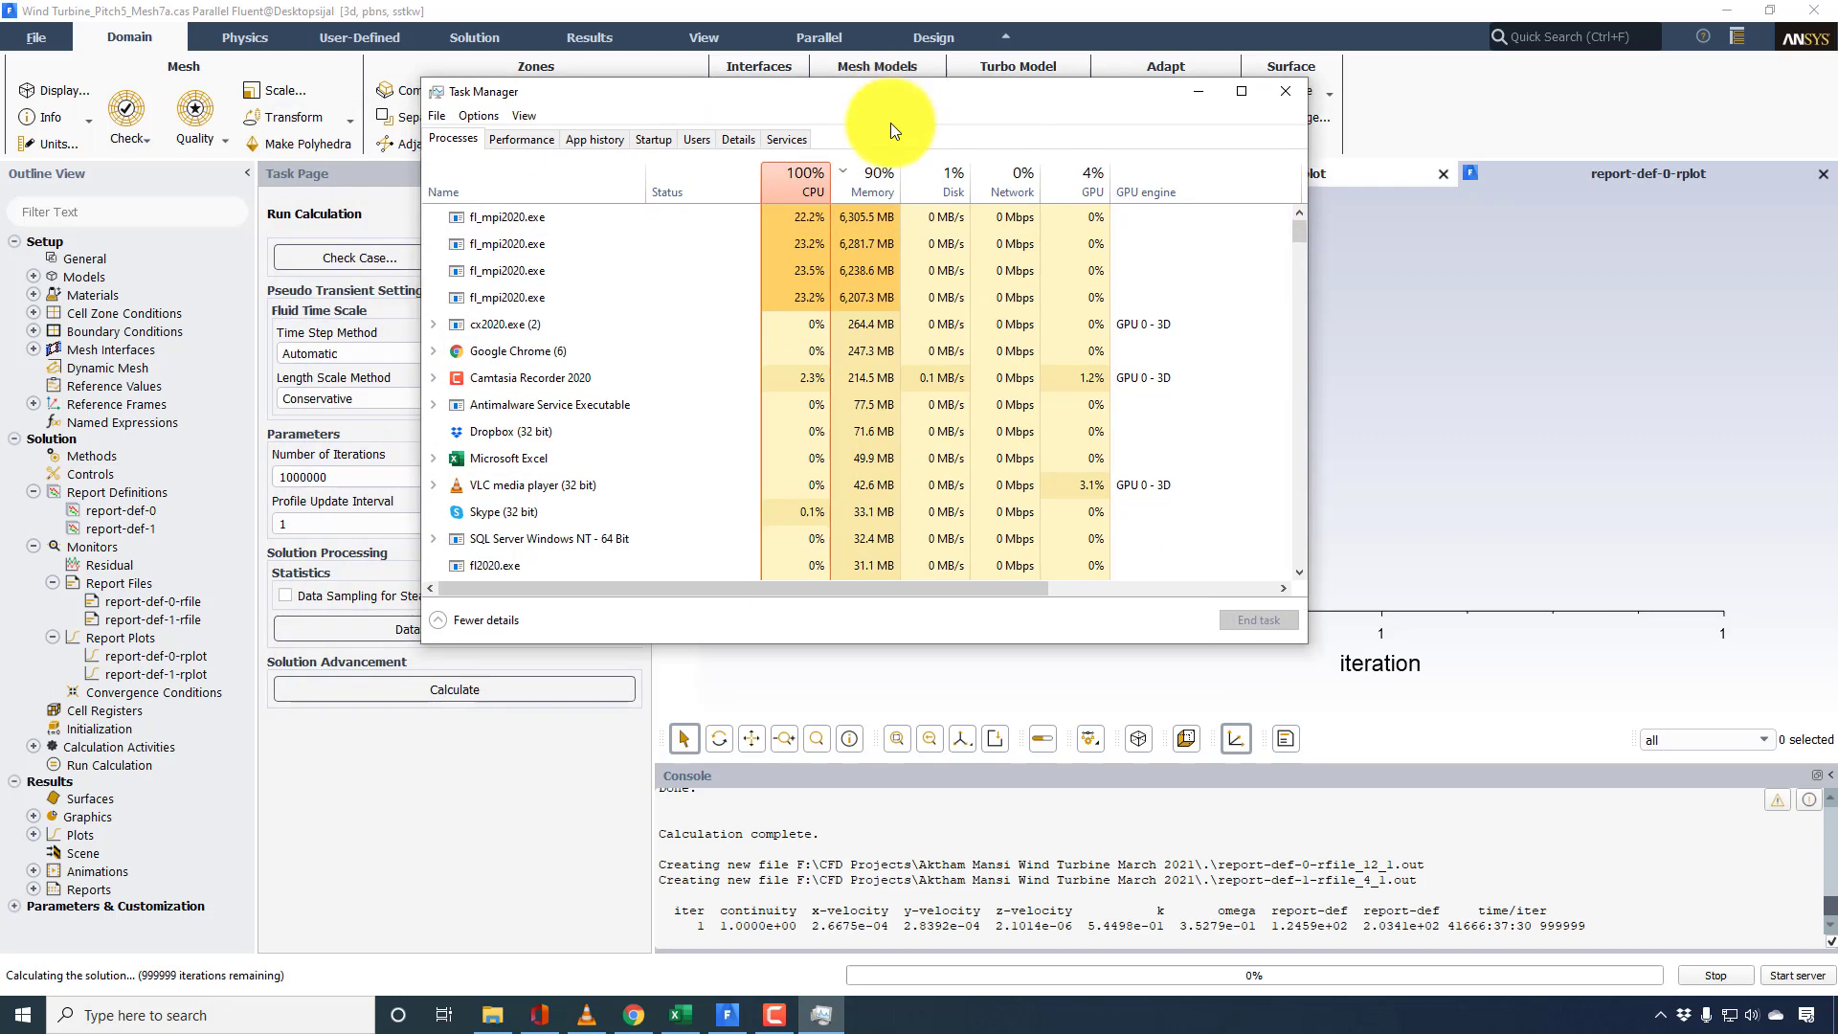
# - Look up the mesh cell counts in the earlier console output from reading the case file
pyautogui.click(809, 829)
pyautogui.scroll(10, 810, 829)
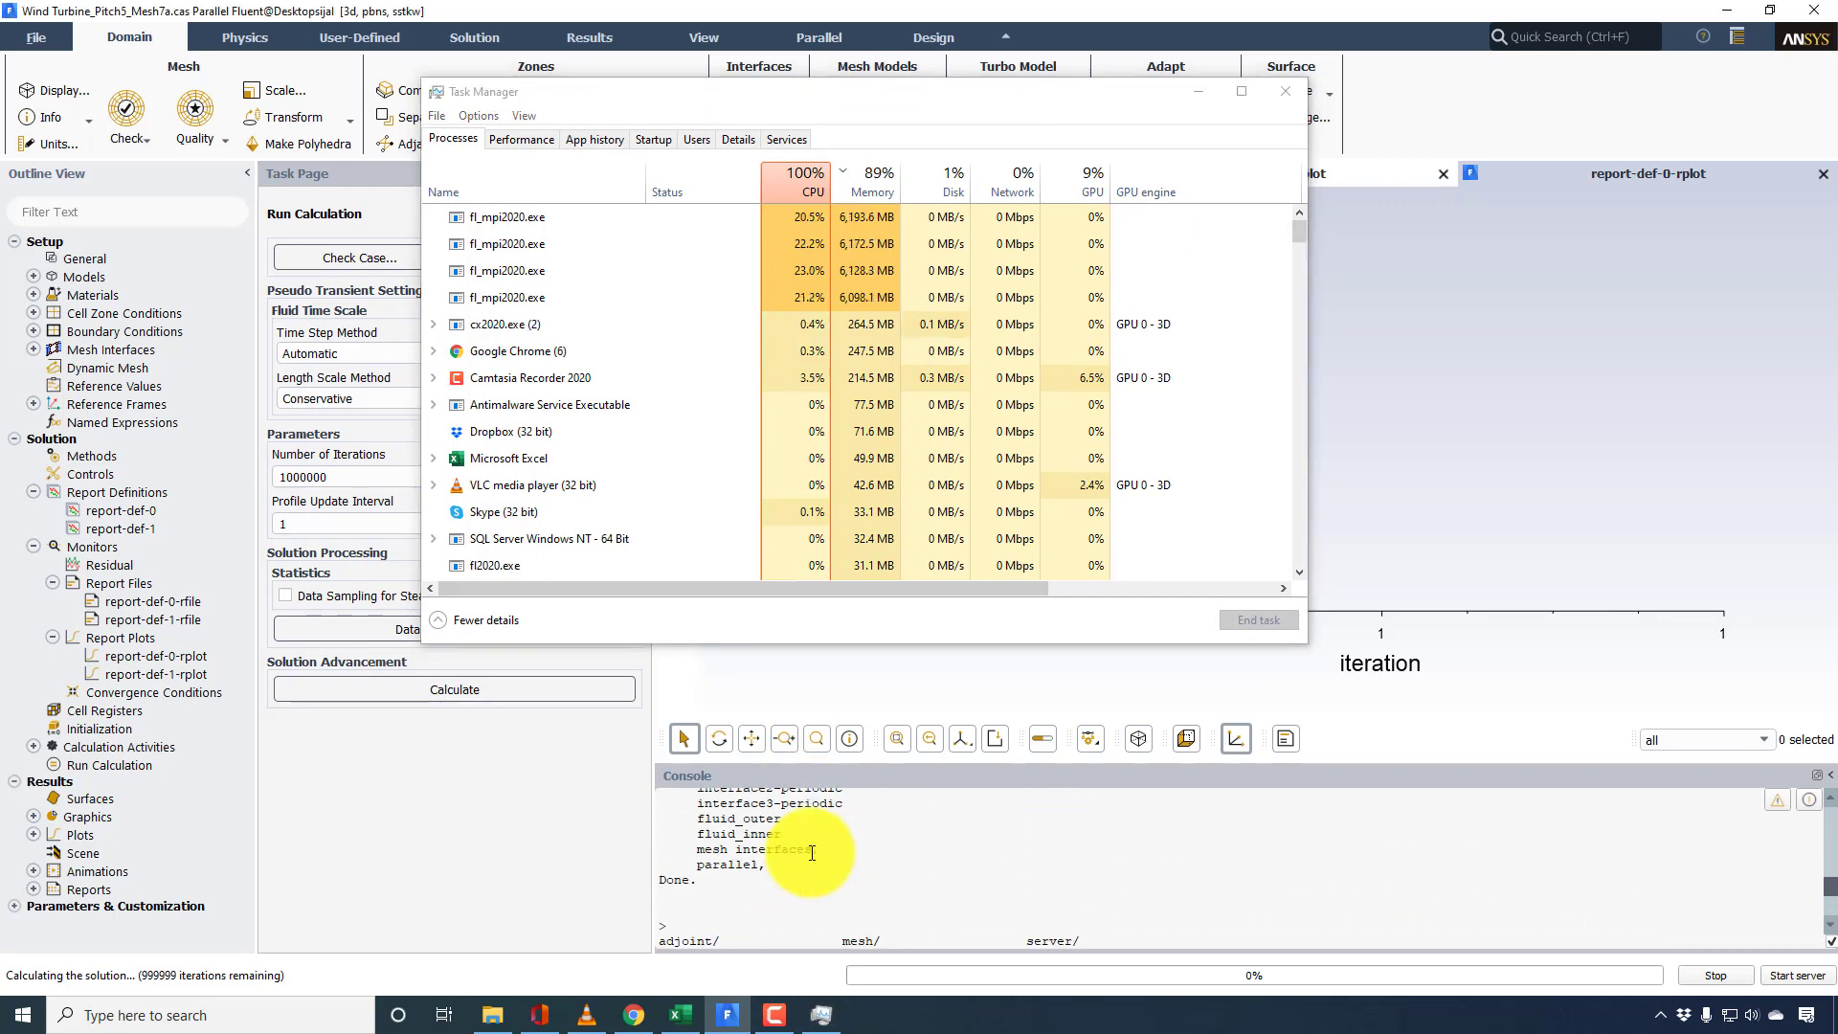
pyautogui.scroll(10, 812, 852)
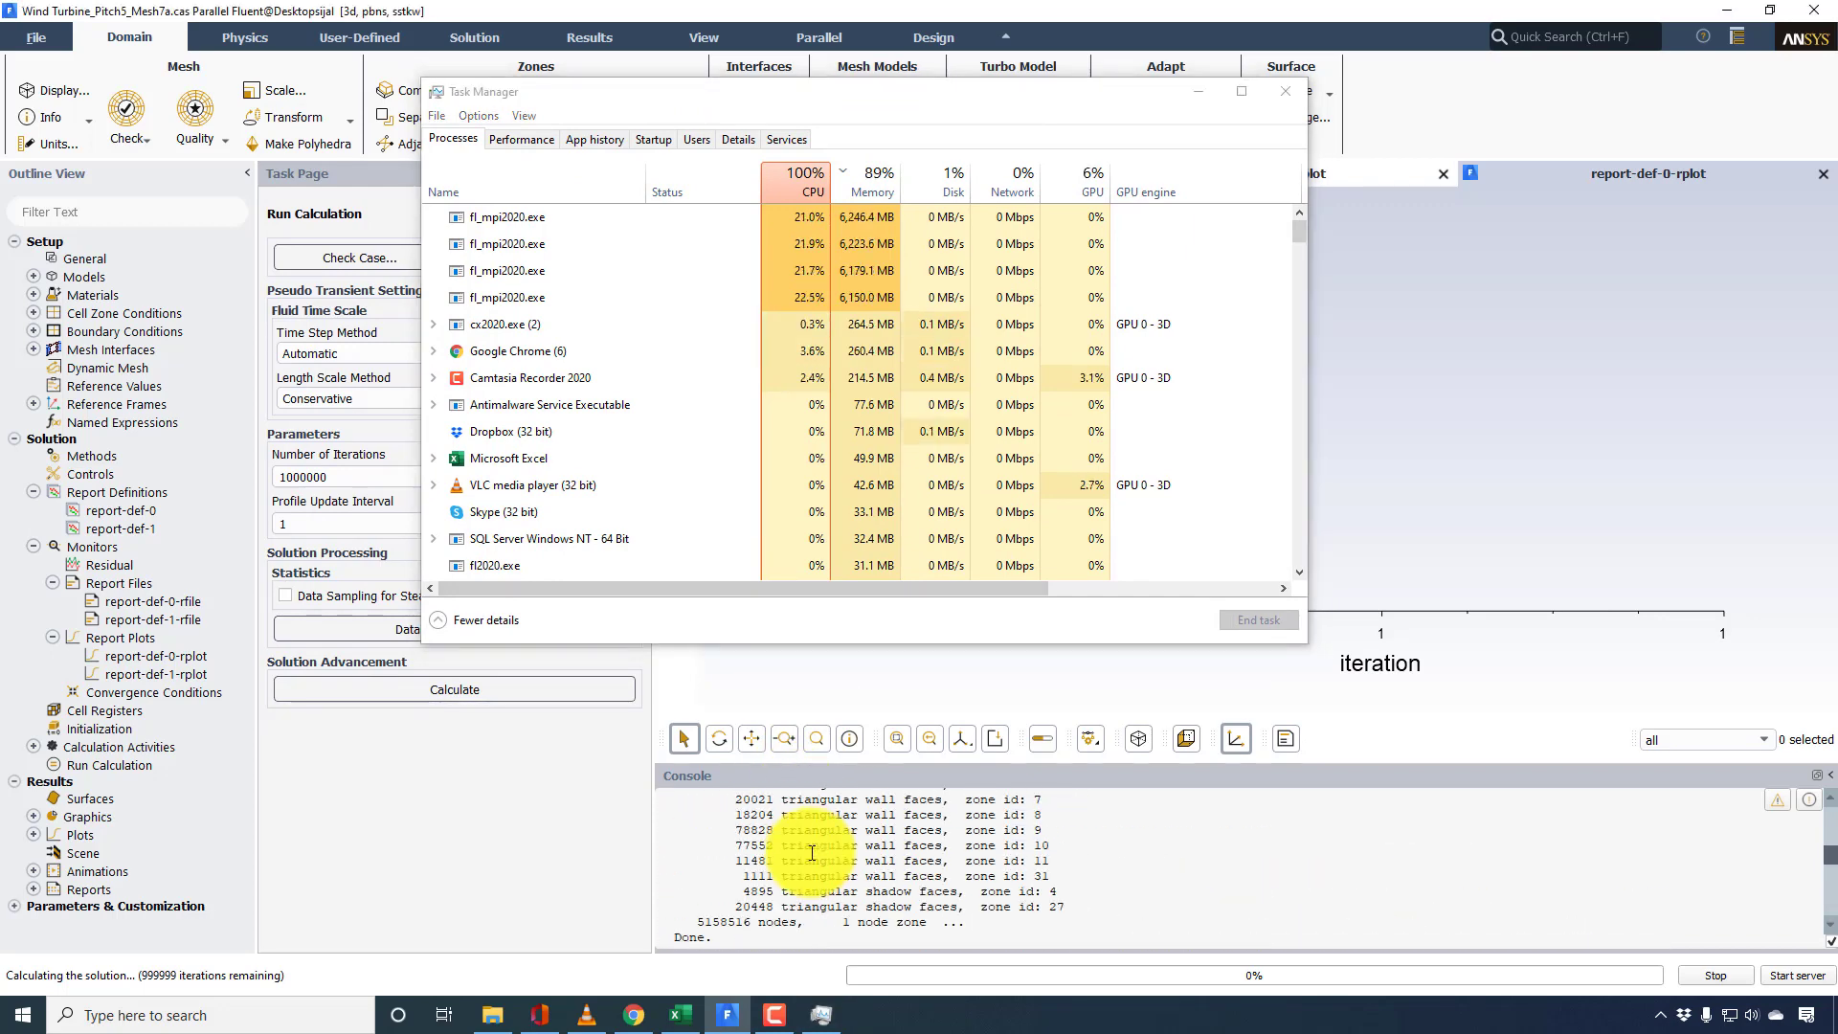
pyautogui.scroll(10, 811, 852)
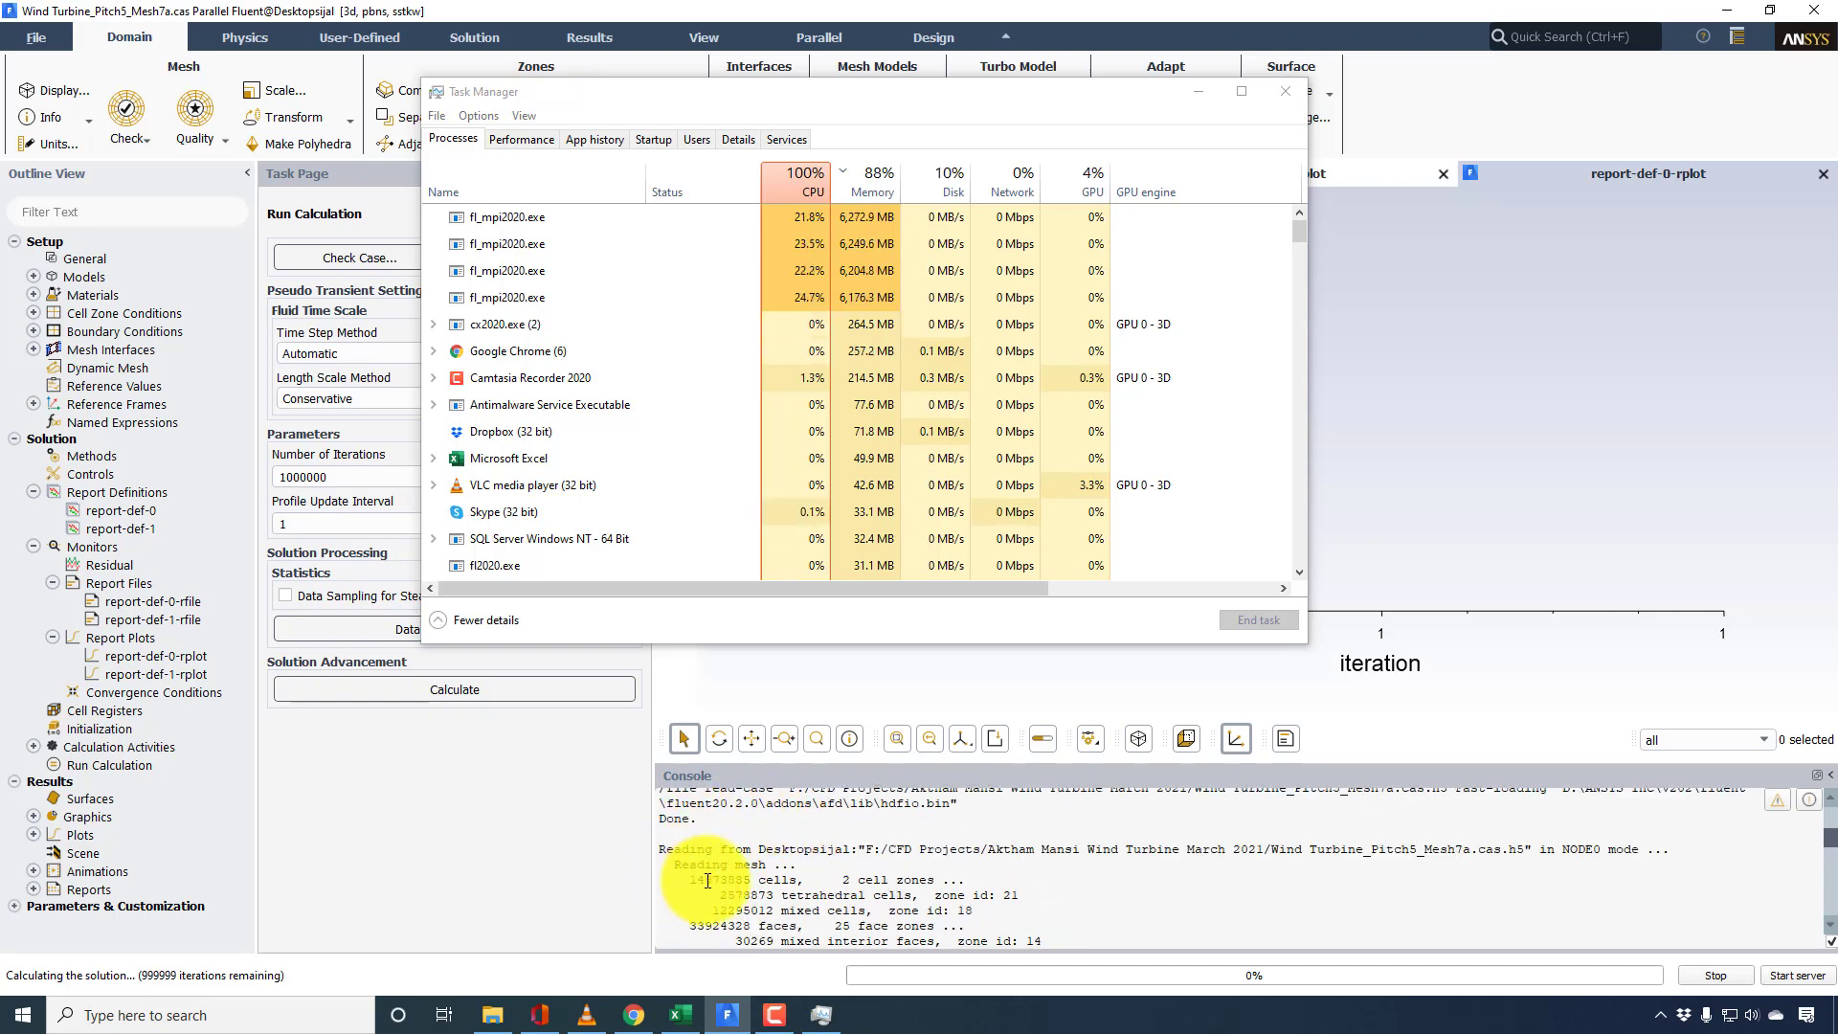
# - Switch to Calculator to divide 25 by 14.8, and close Calculator and Task Manager when done
pyautogui.click(355, 1016)
pyautogui.write('ca')
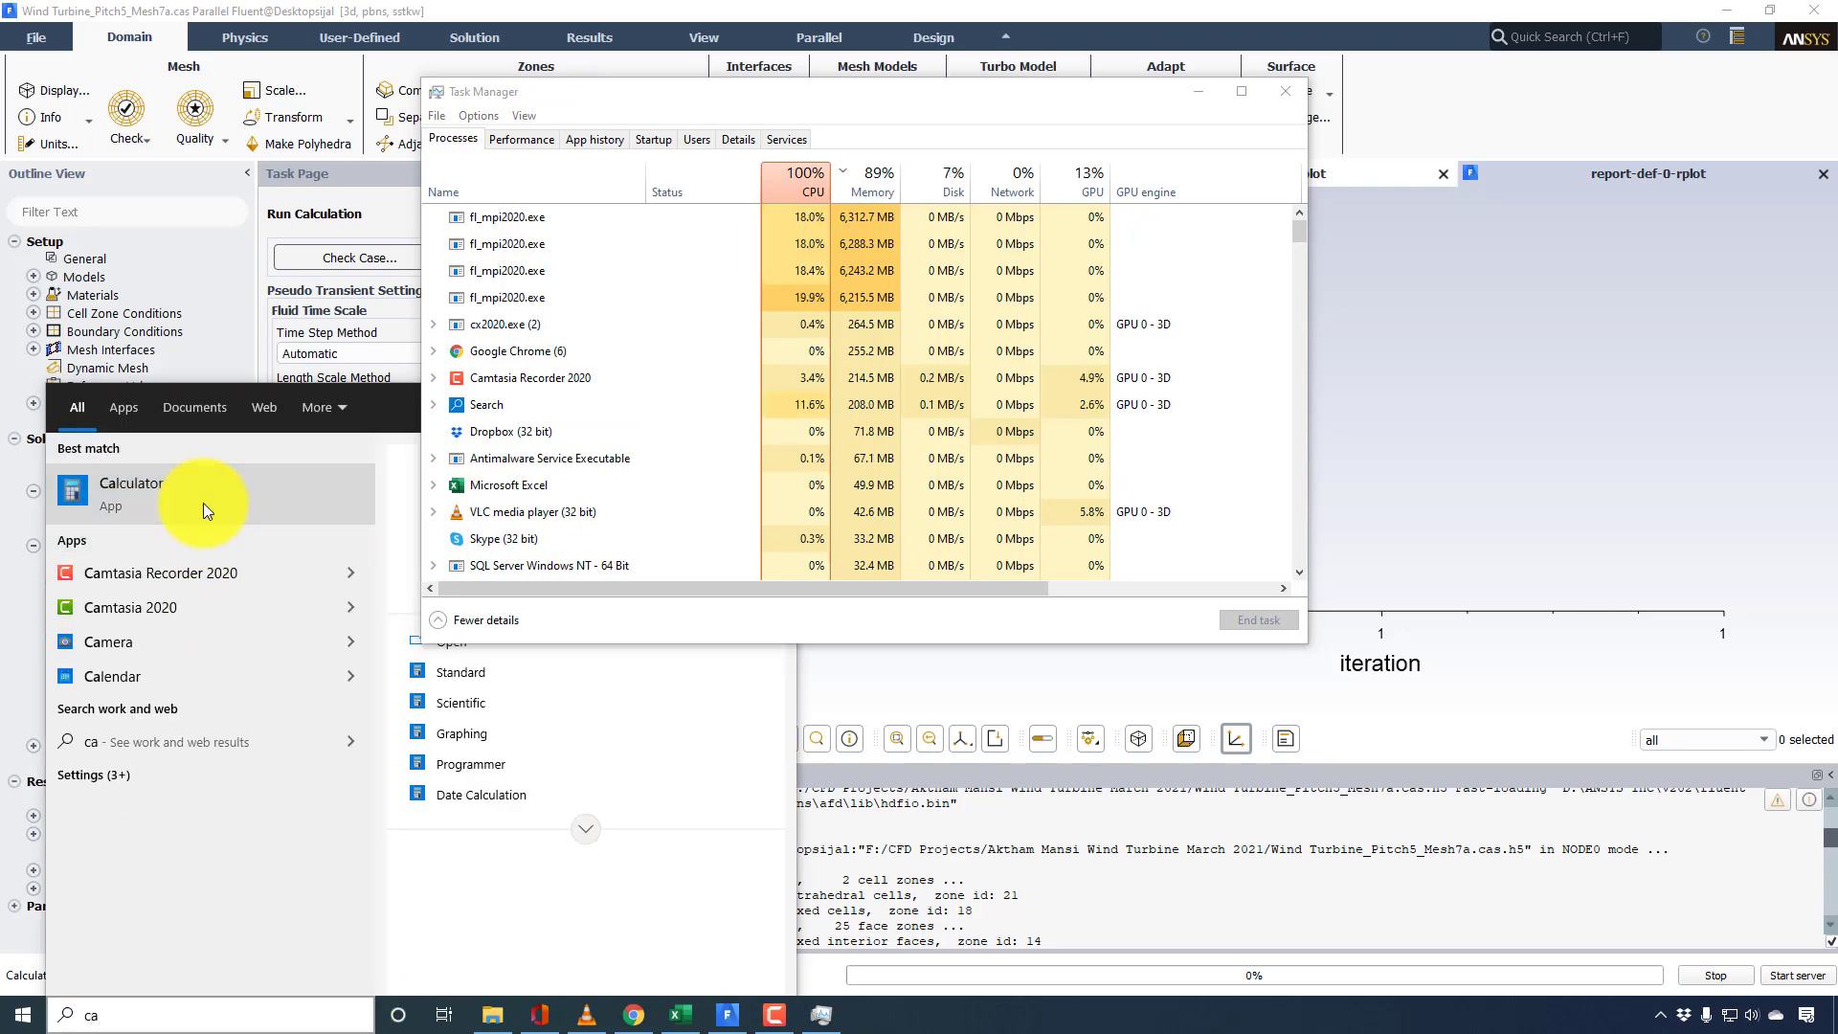
pyautogui.click(203, 503)
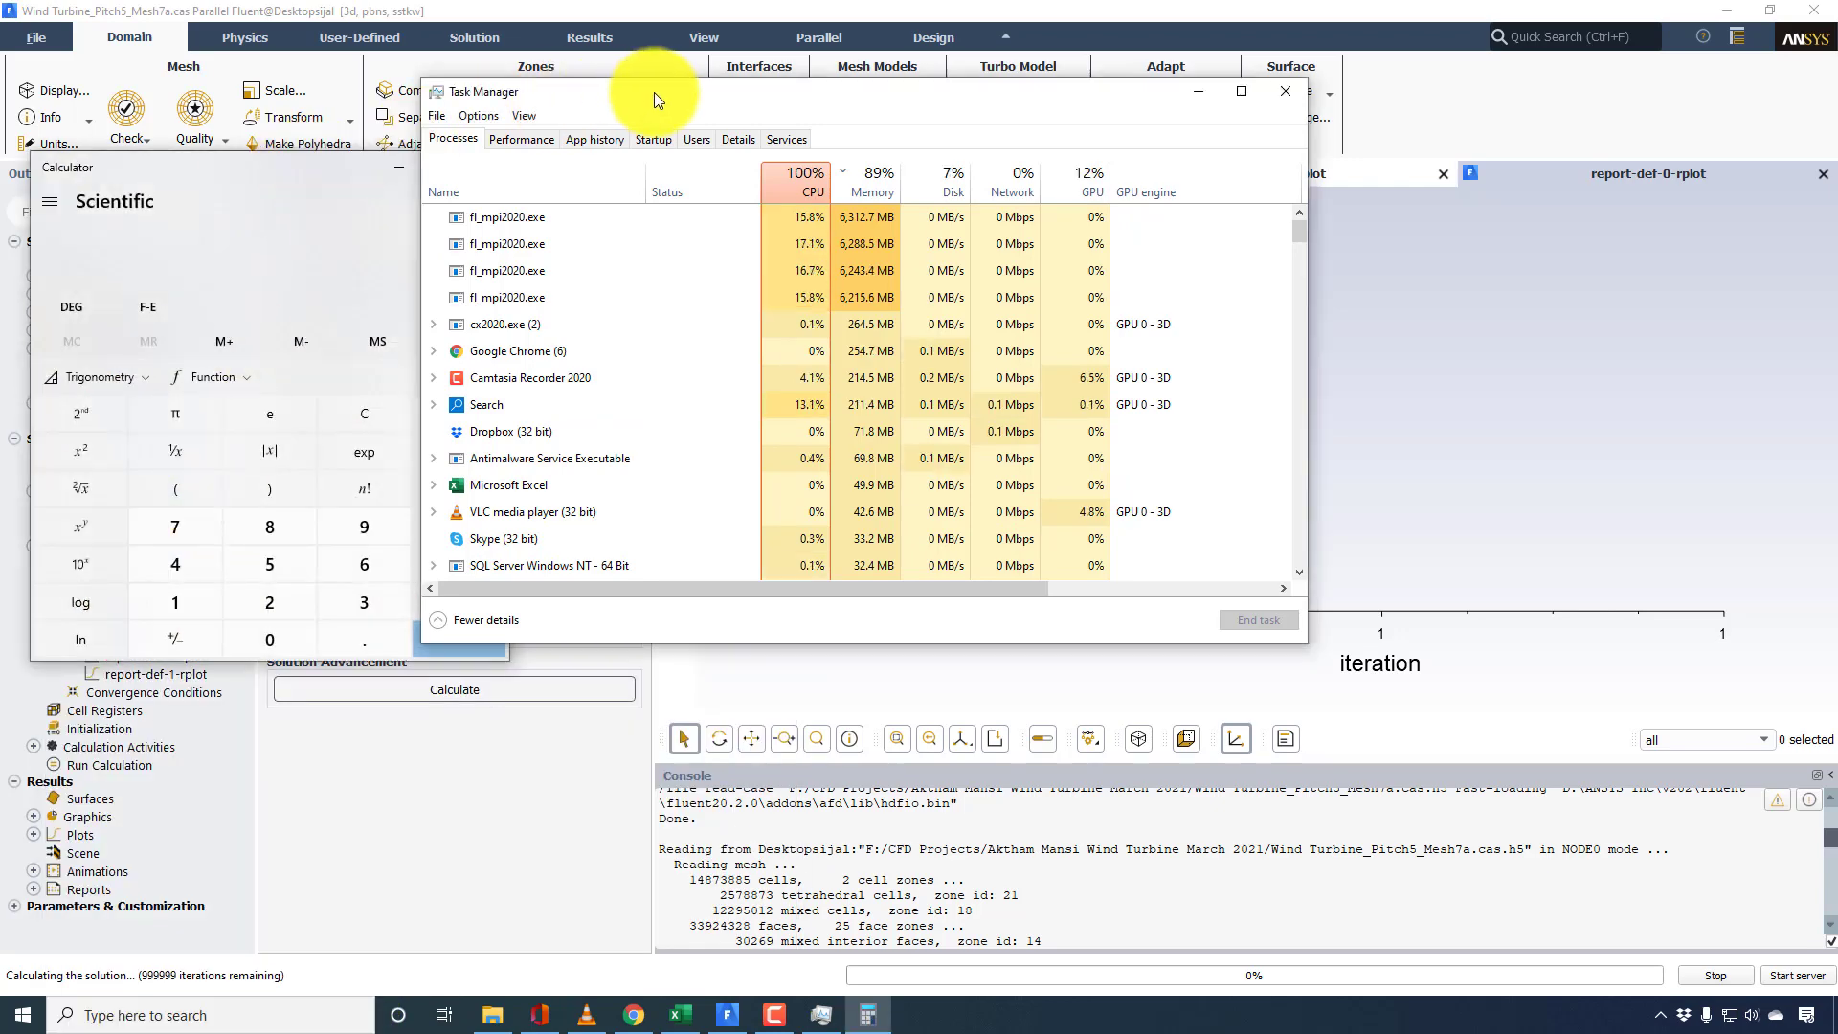
pyautogui.moveTo(653, 92); pyautogui.dragTo(1015, 104)
pyautogui.write('2')
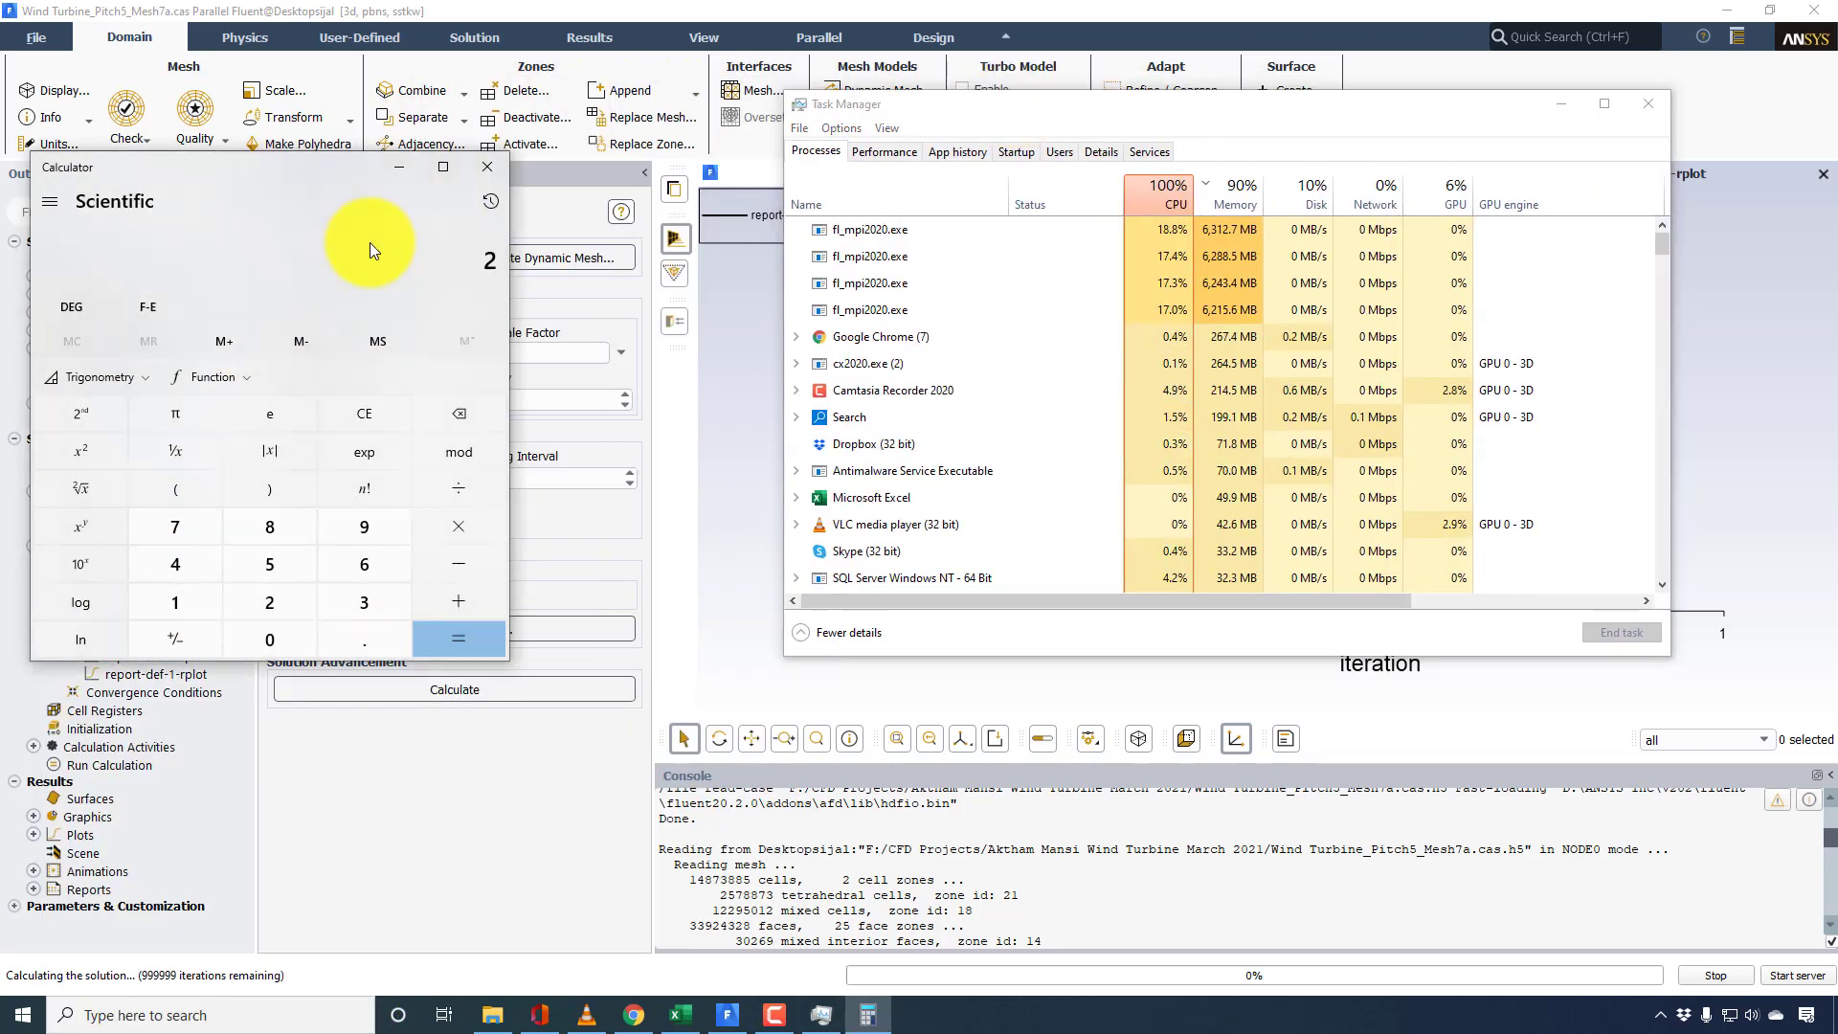
pyautogui.write('5/14.8')
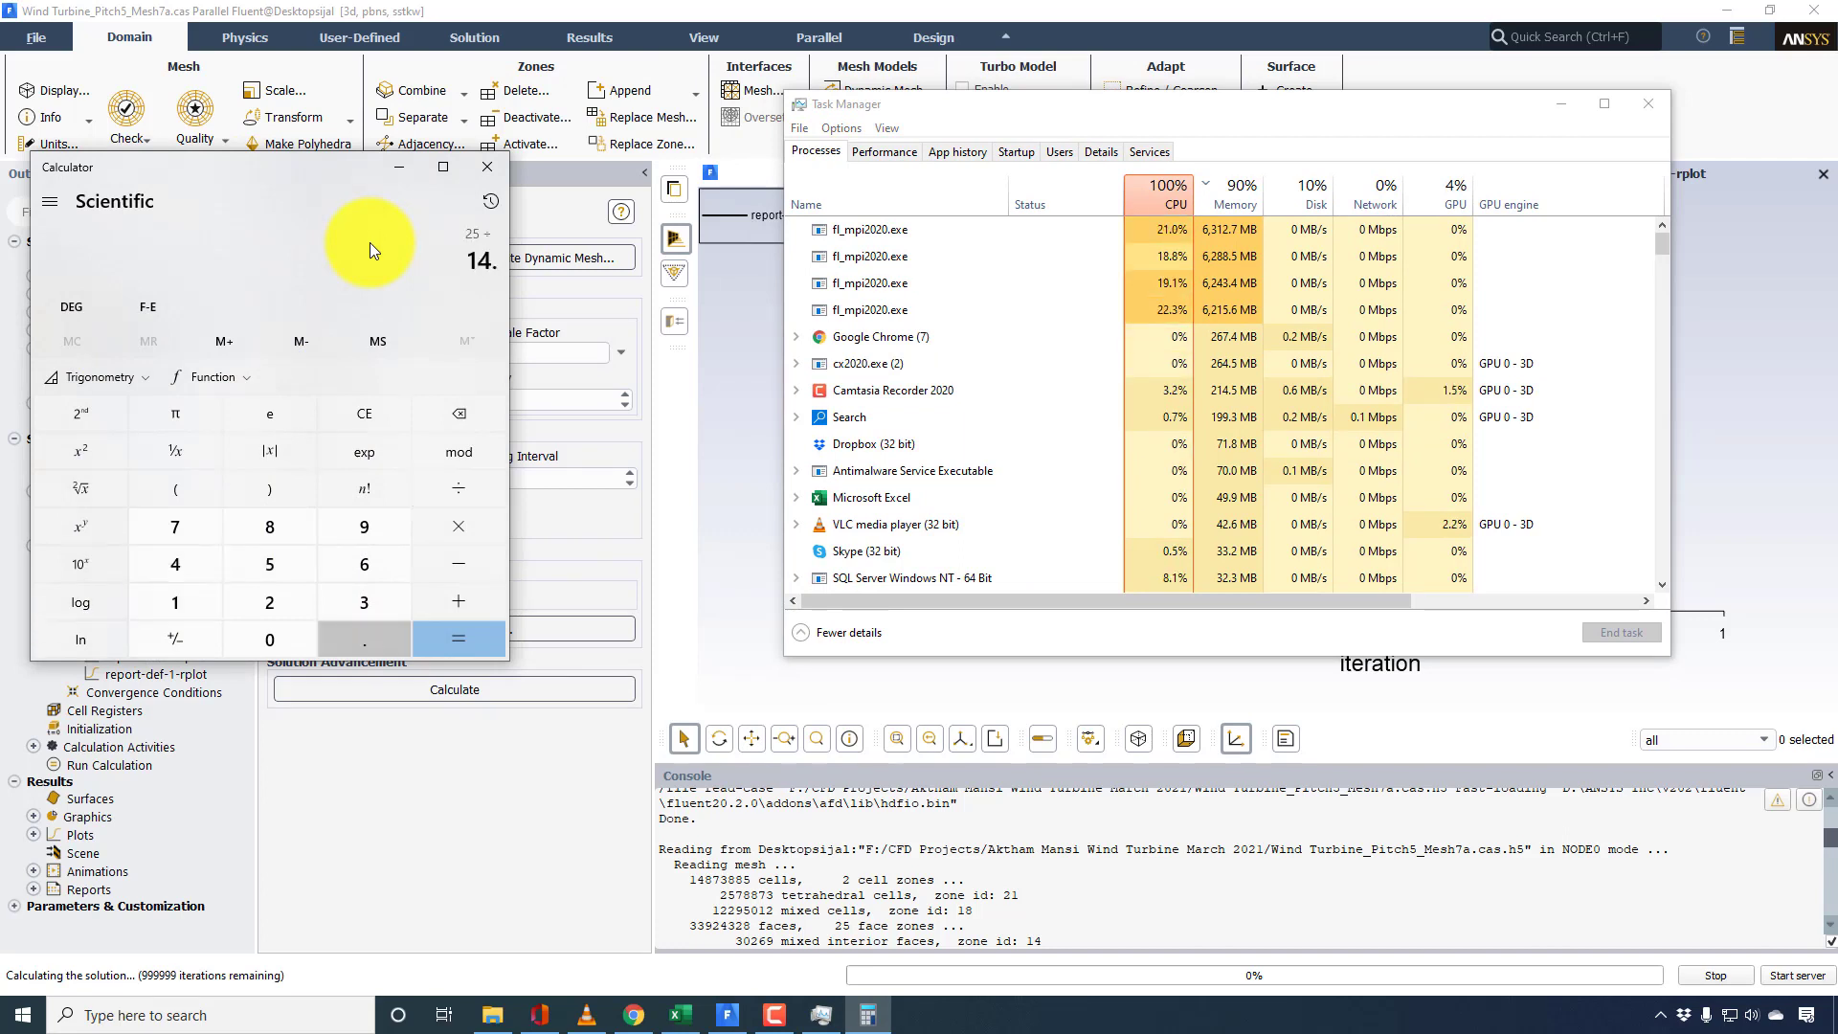
pyautogui.press('Return')
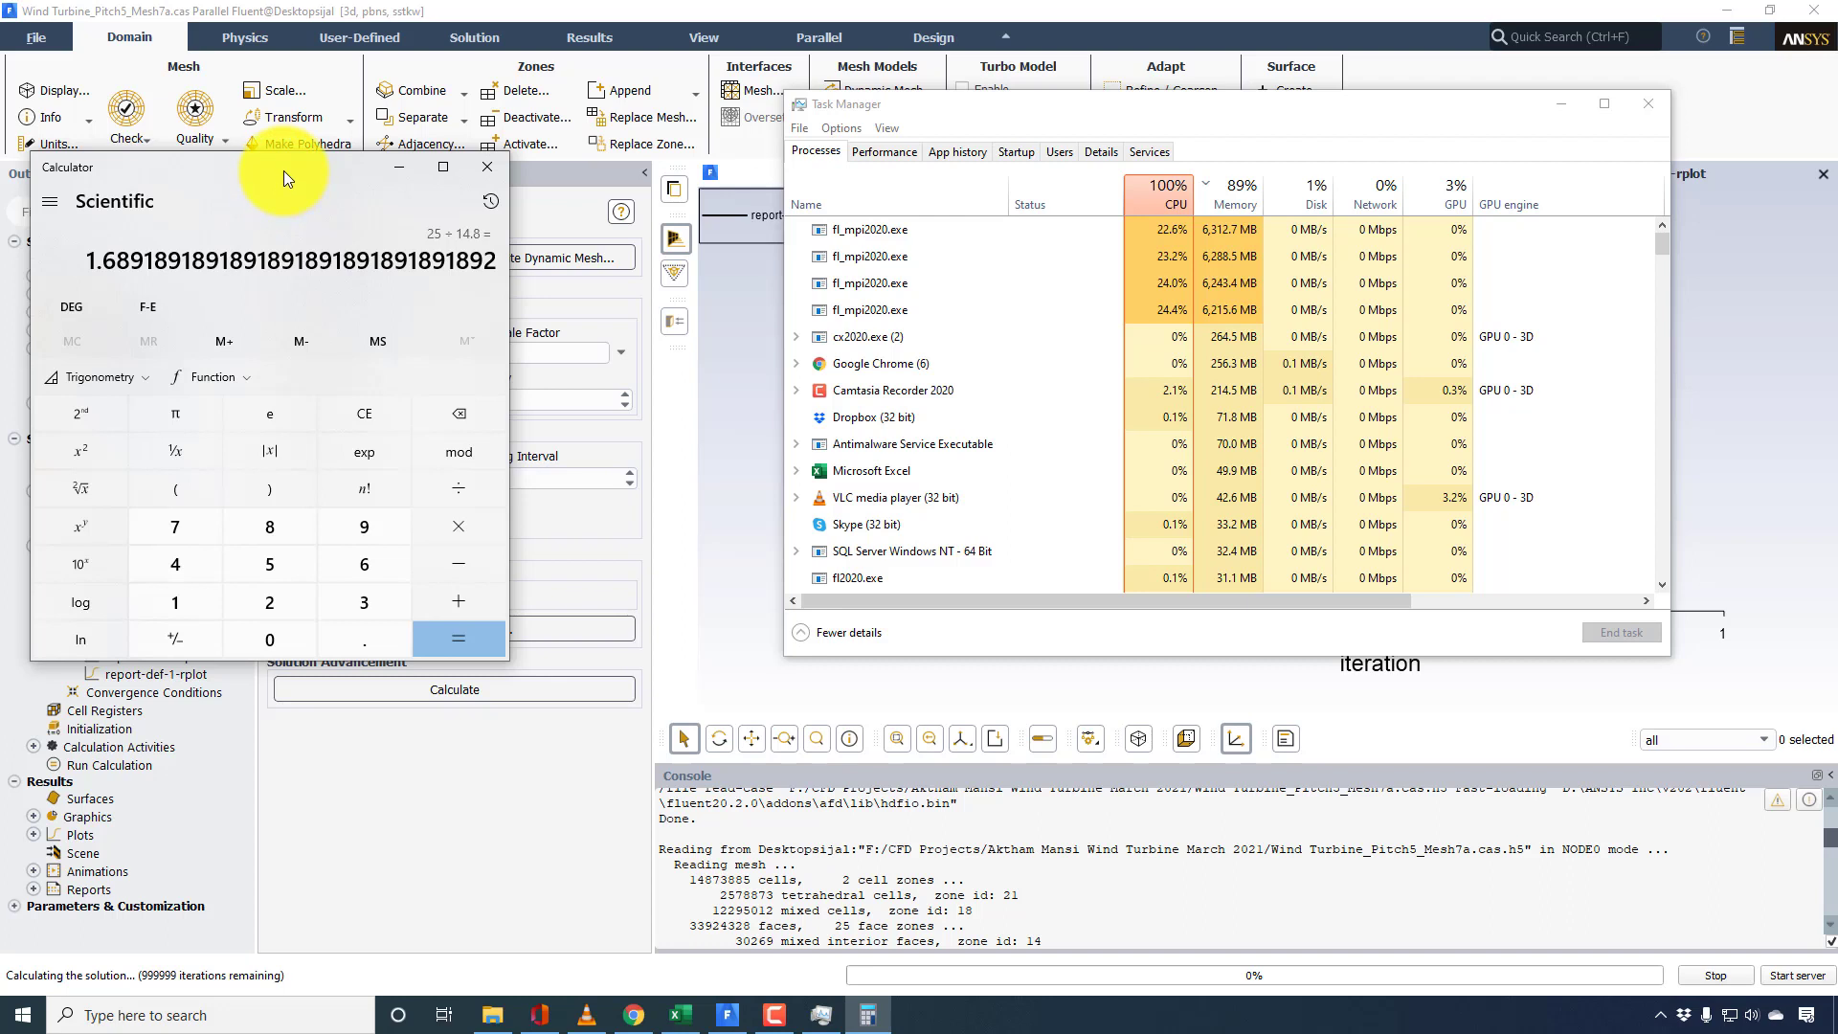
pyautogui.moveTo(284, 170); pyautogui.dragTo(324, 318)
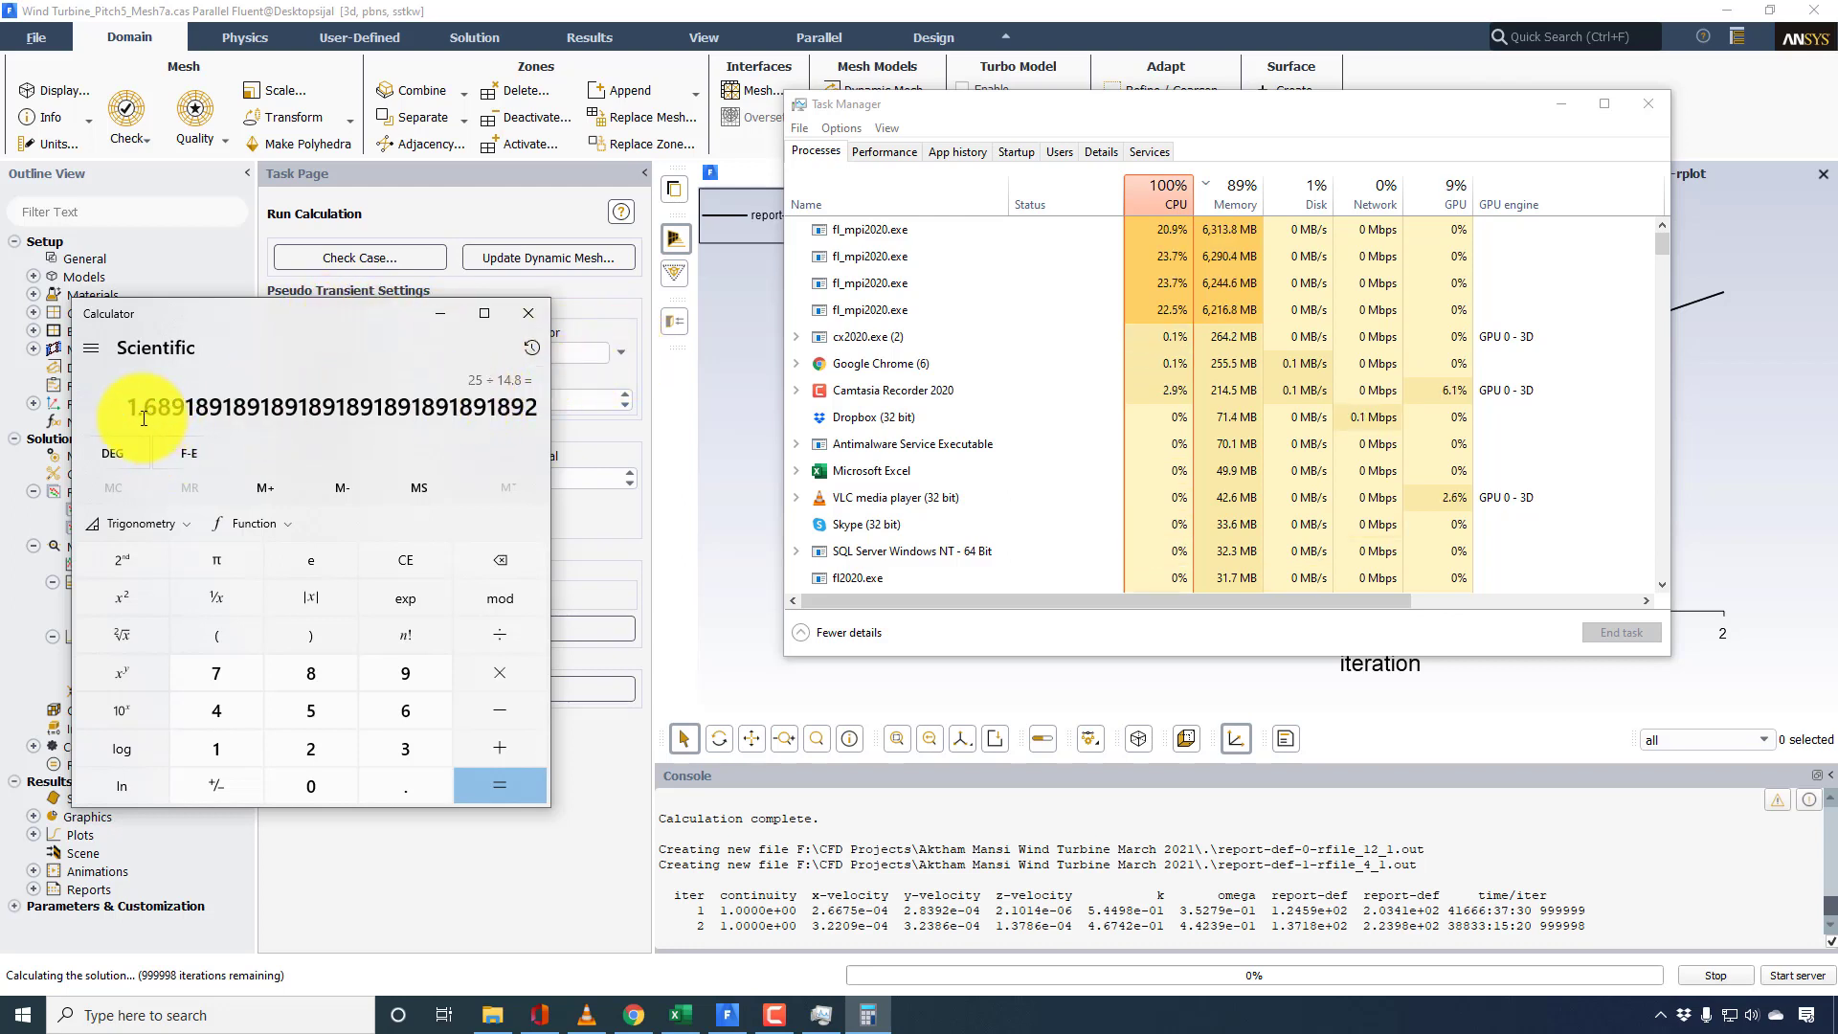
pyautogui.click(519, 320)
pyautogui.click(1648, 104)
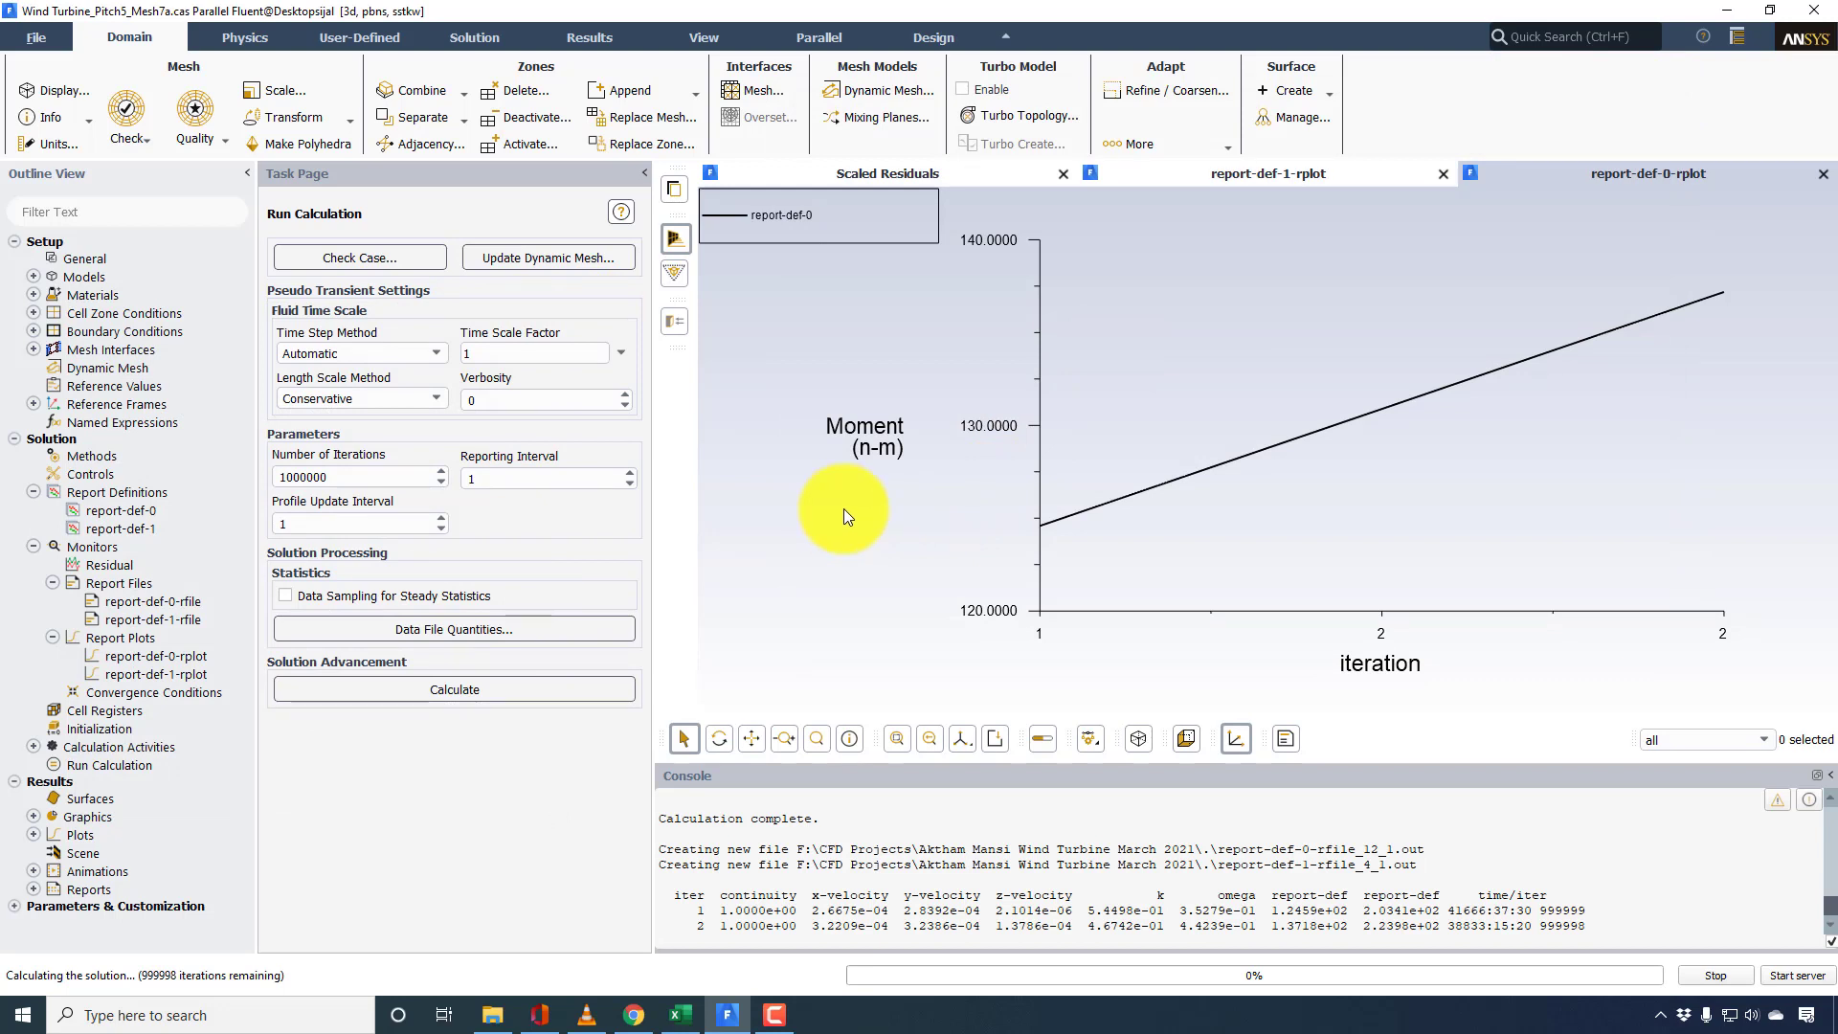
# - View the report-def-1 moment coefficient plot and return to the report-def-0 moment plot
pyautogui.click(1342, 175)
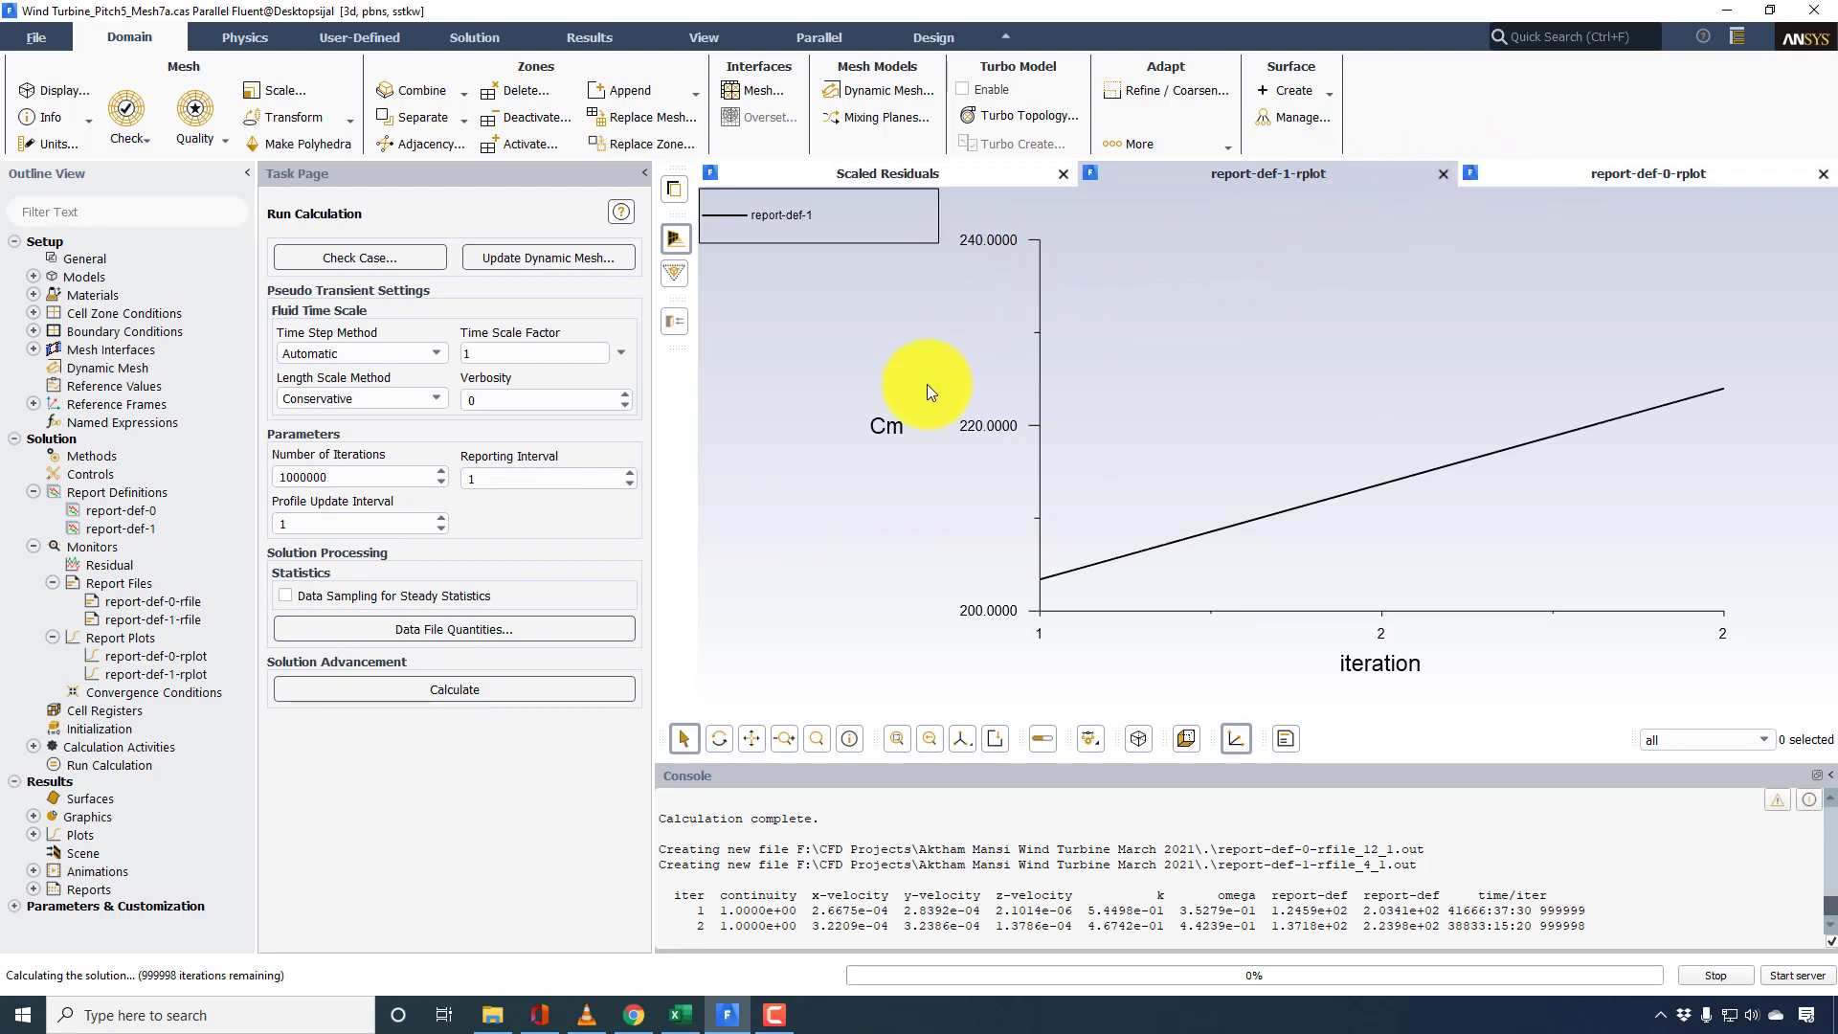
pyautogui.click(1578, 174)
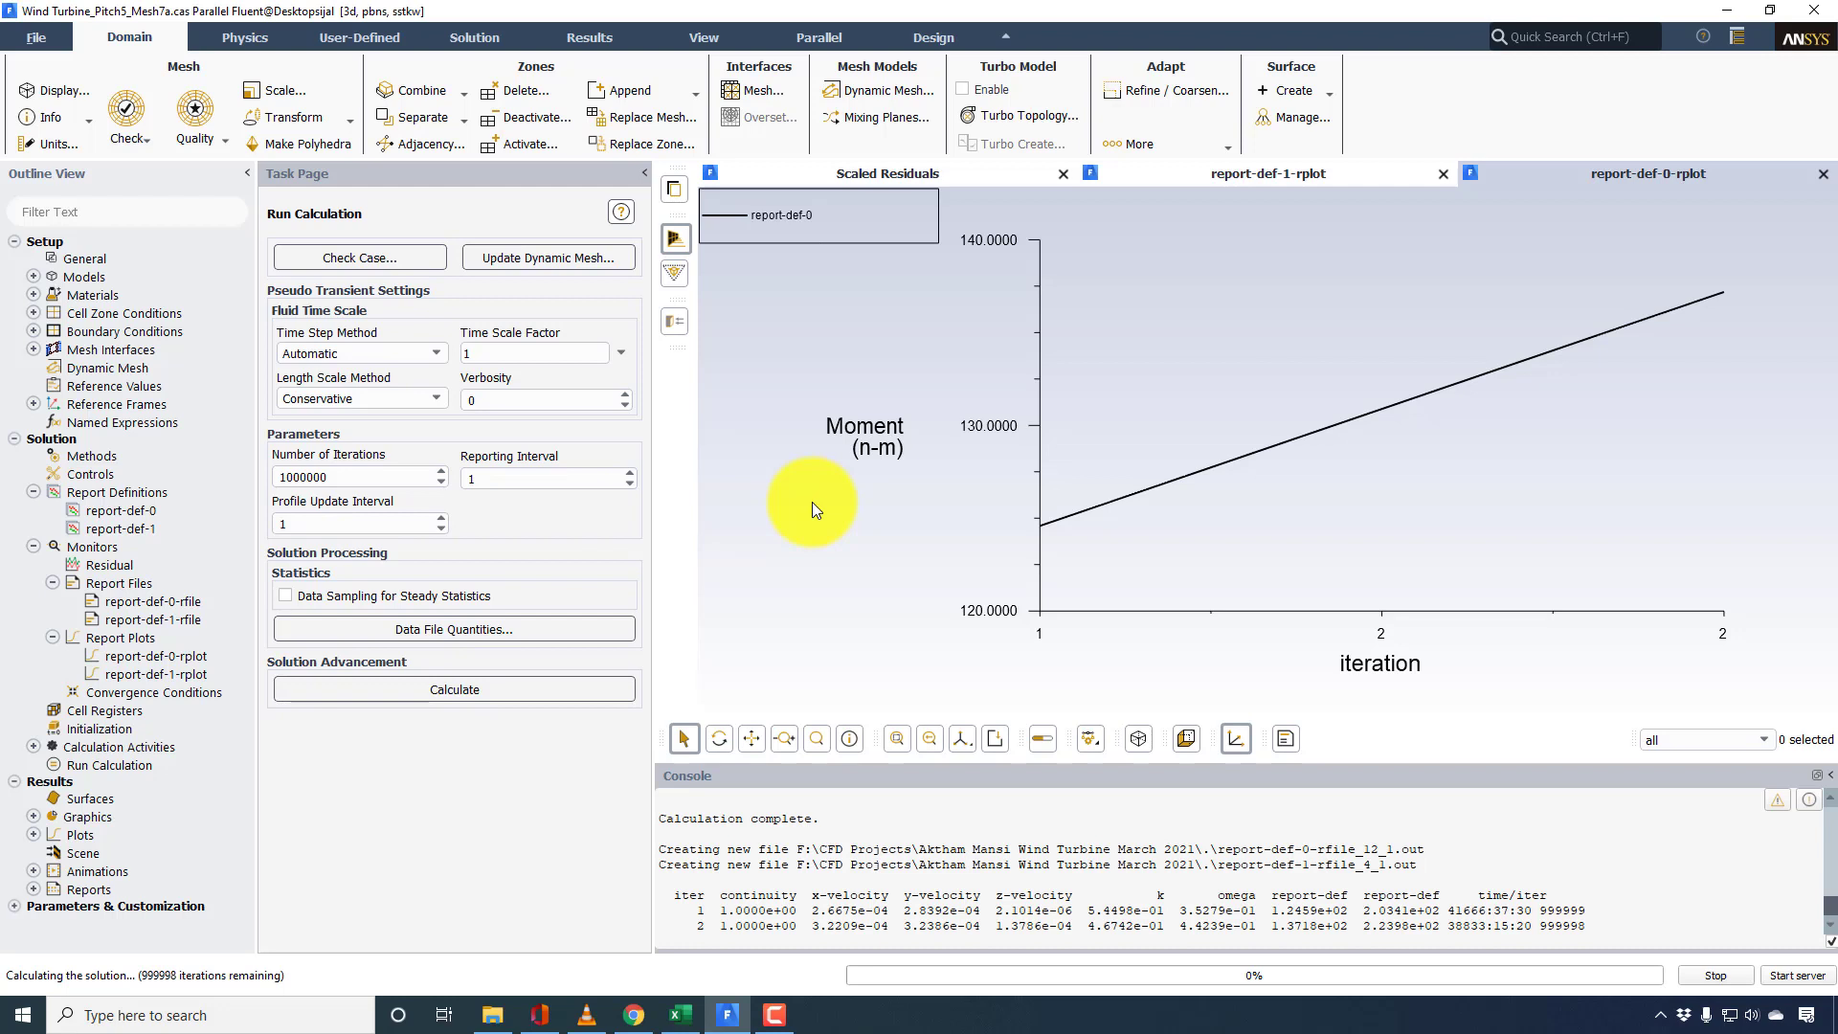
# - Compare the report-def-0 moment plot with the report-def-1 moment coefficient plot during the run at time scale factor 1
pyautogui.click(516, 351)
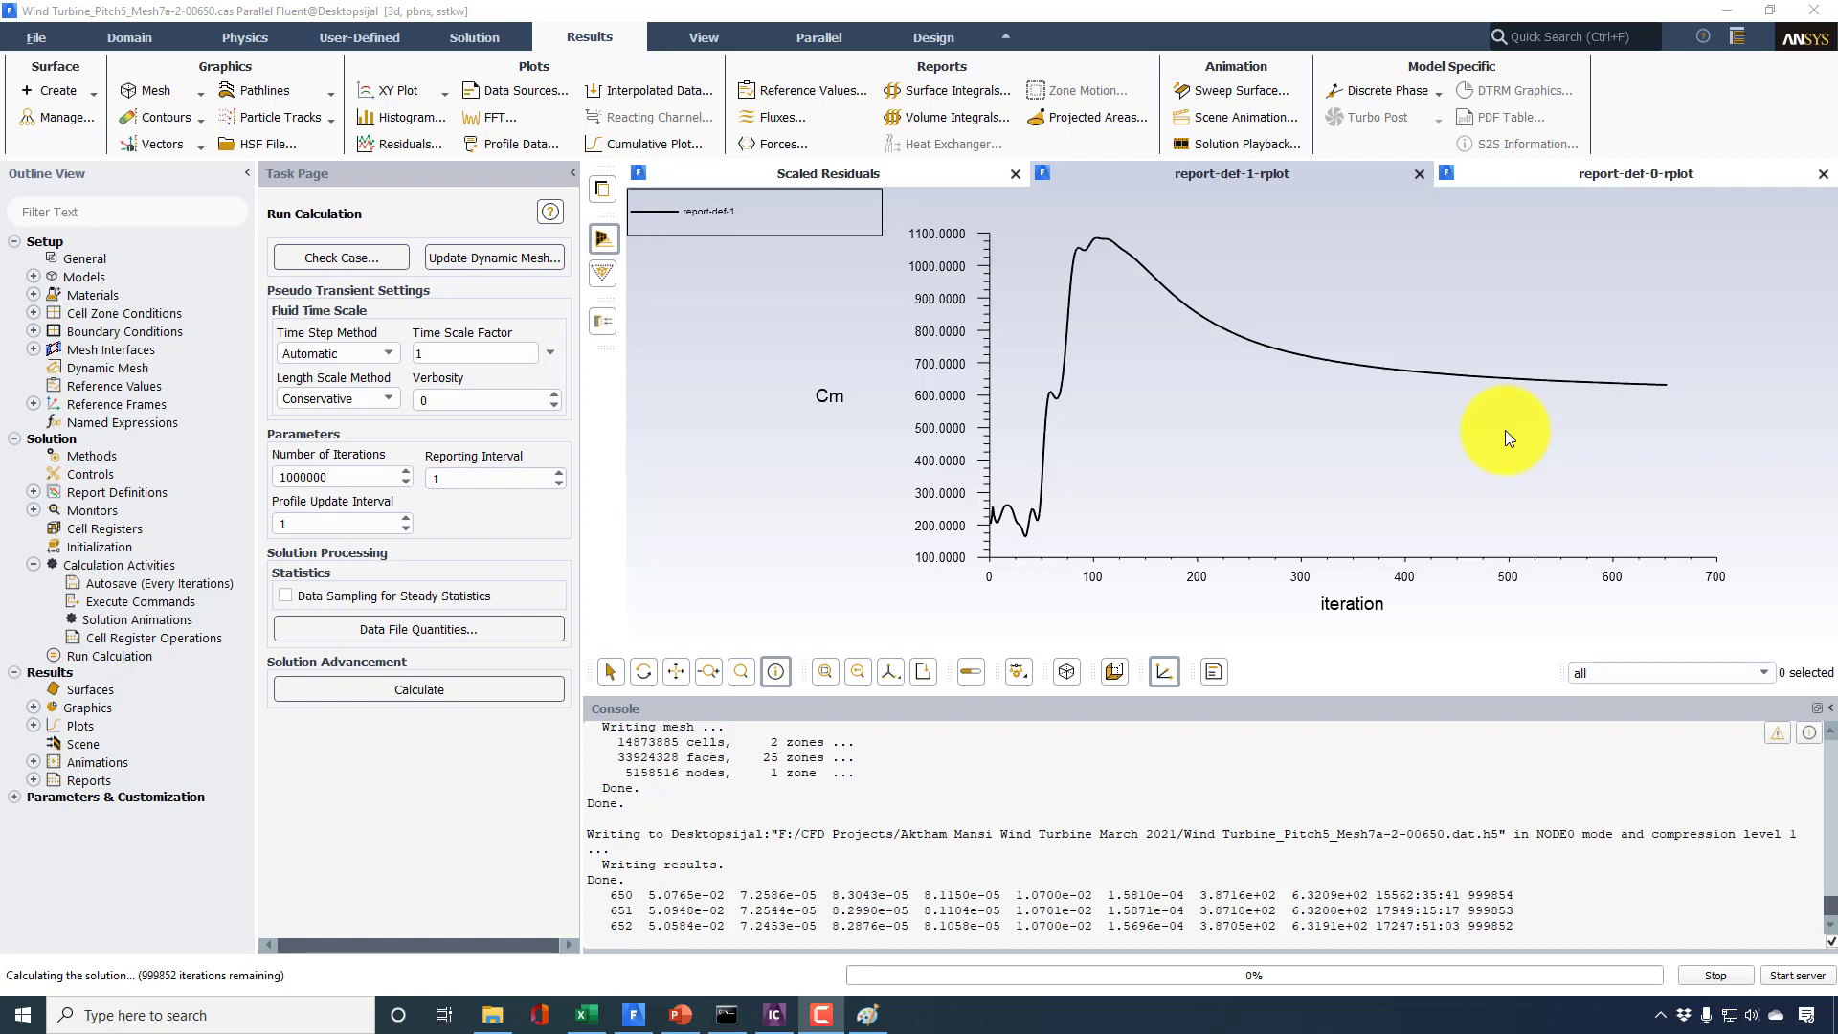
pyautogui.click(1532, 181)
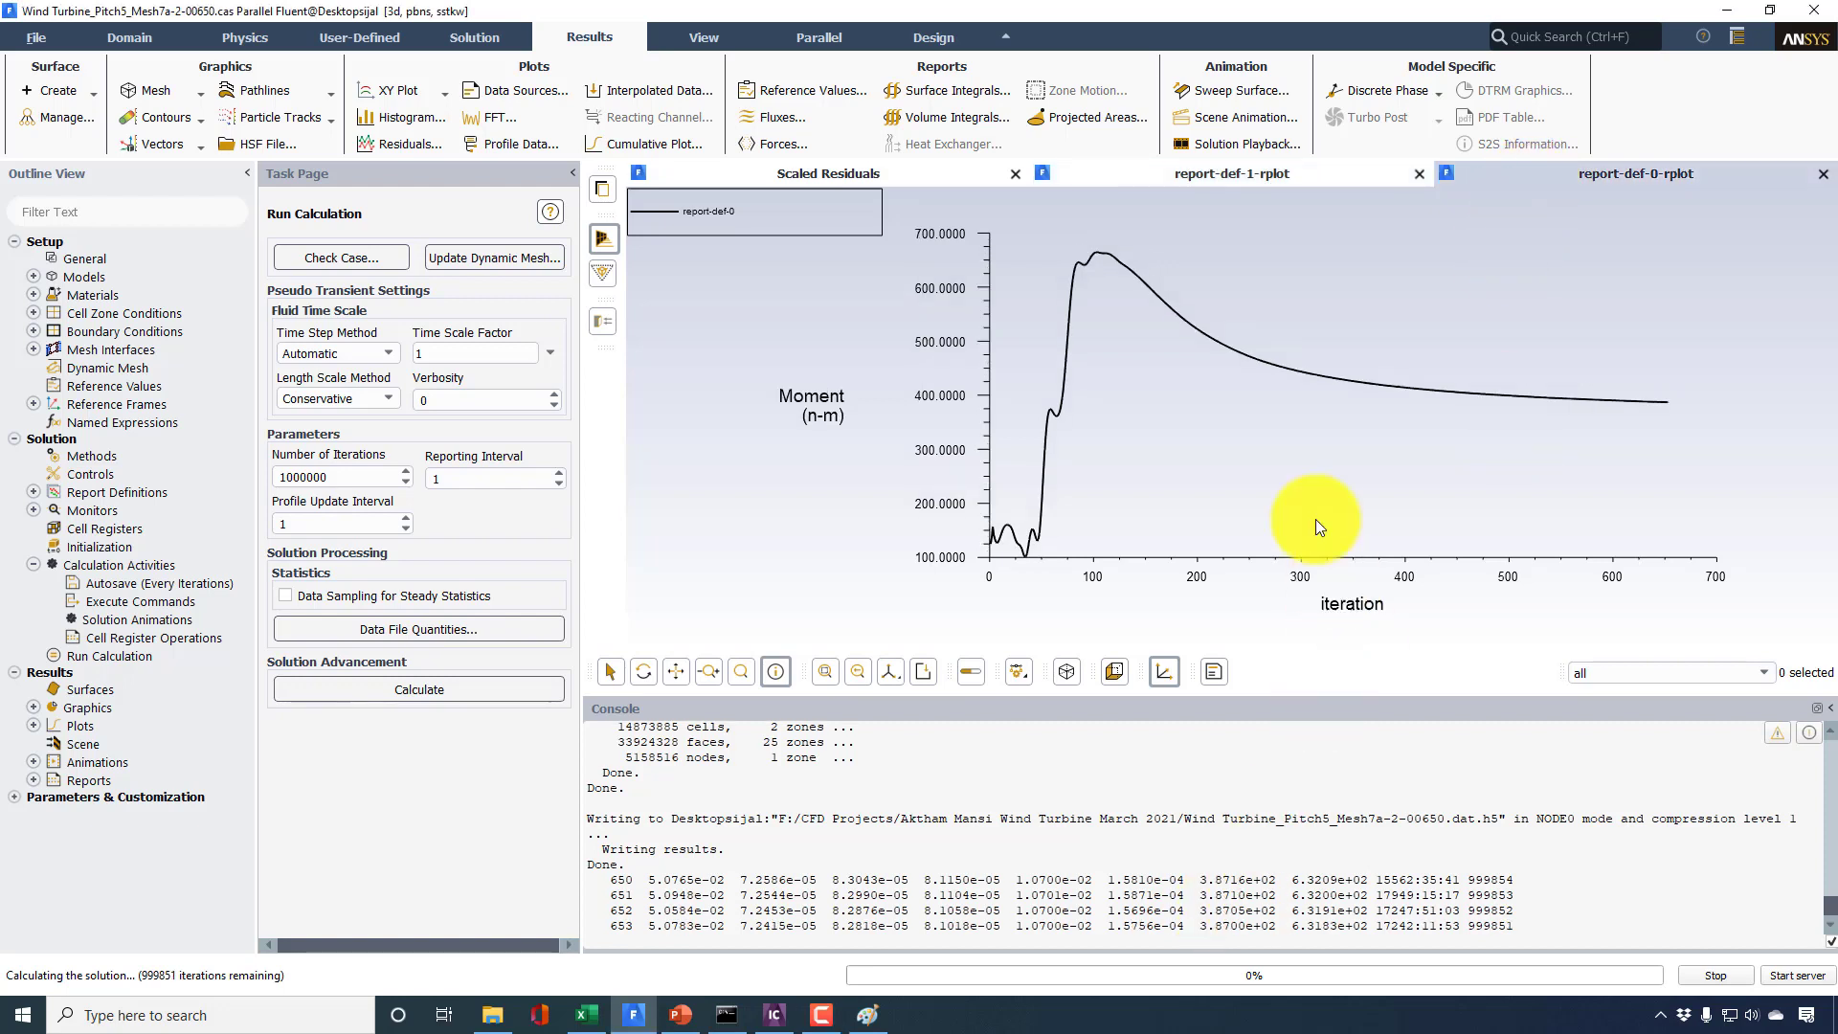
pyautogui.click(1284, 176)
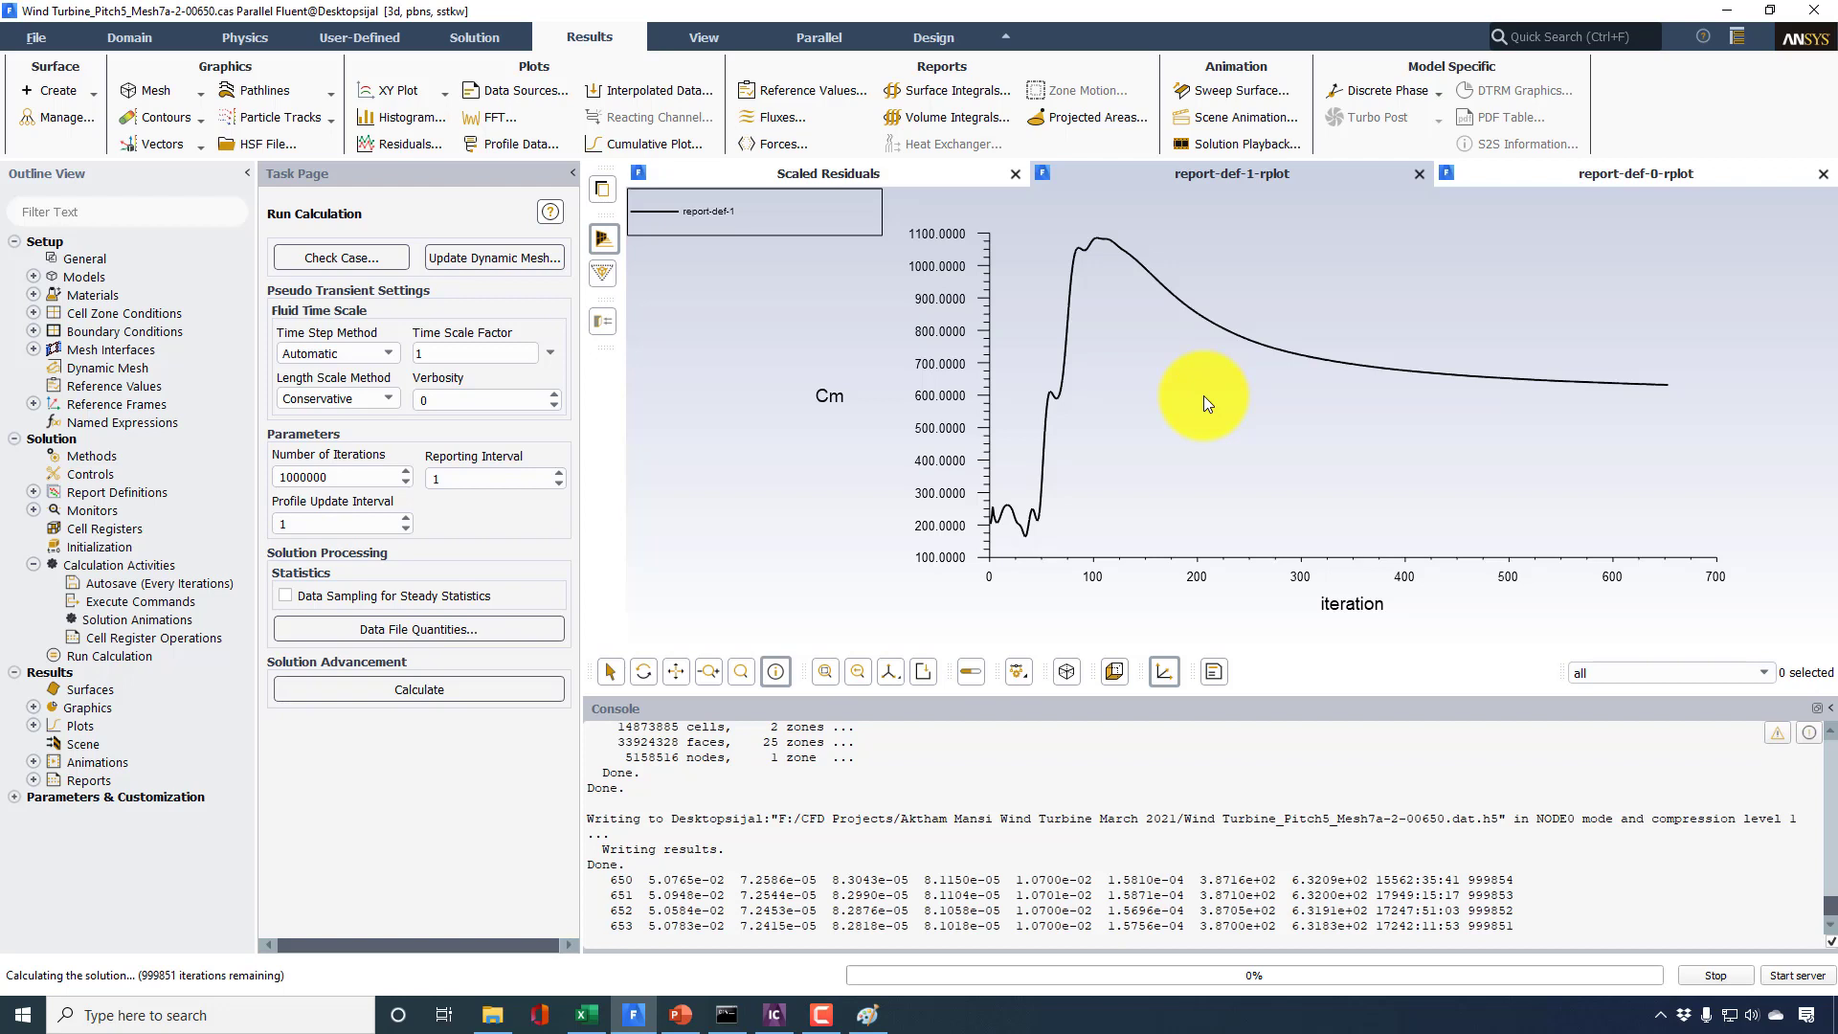
pyautogui.click(1504, 178)
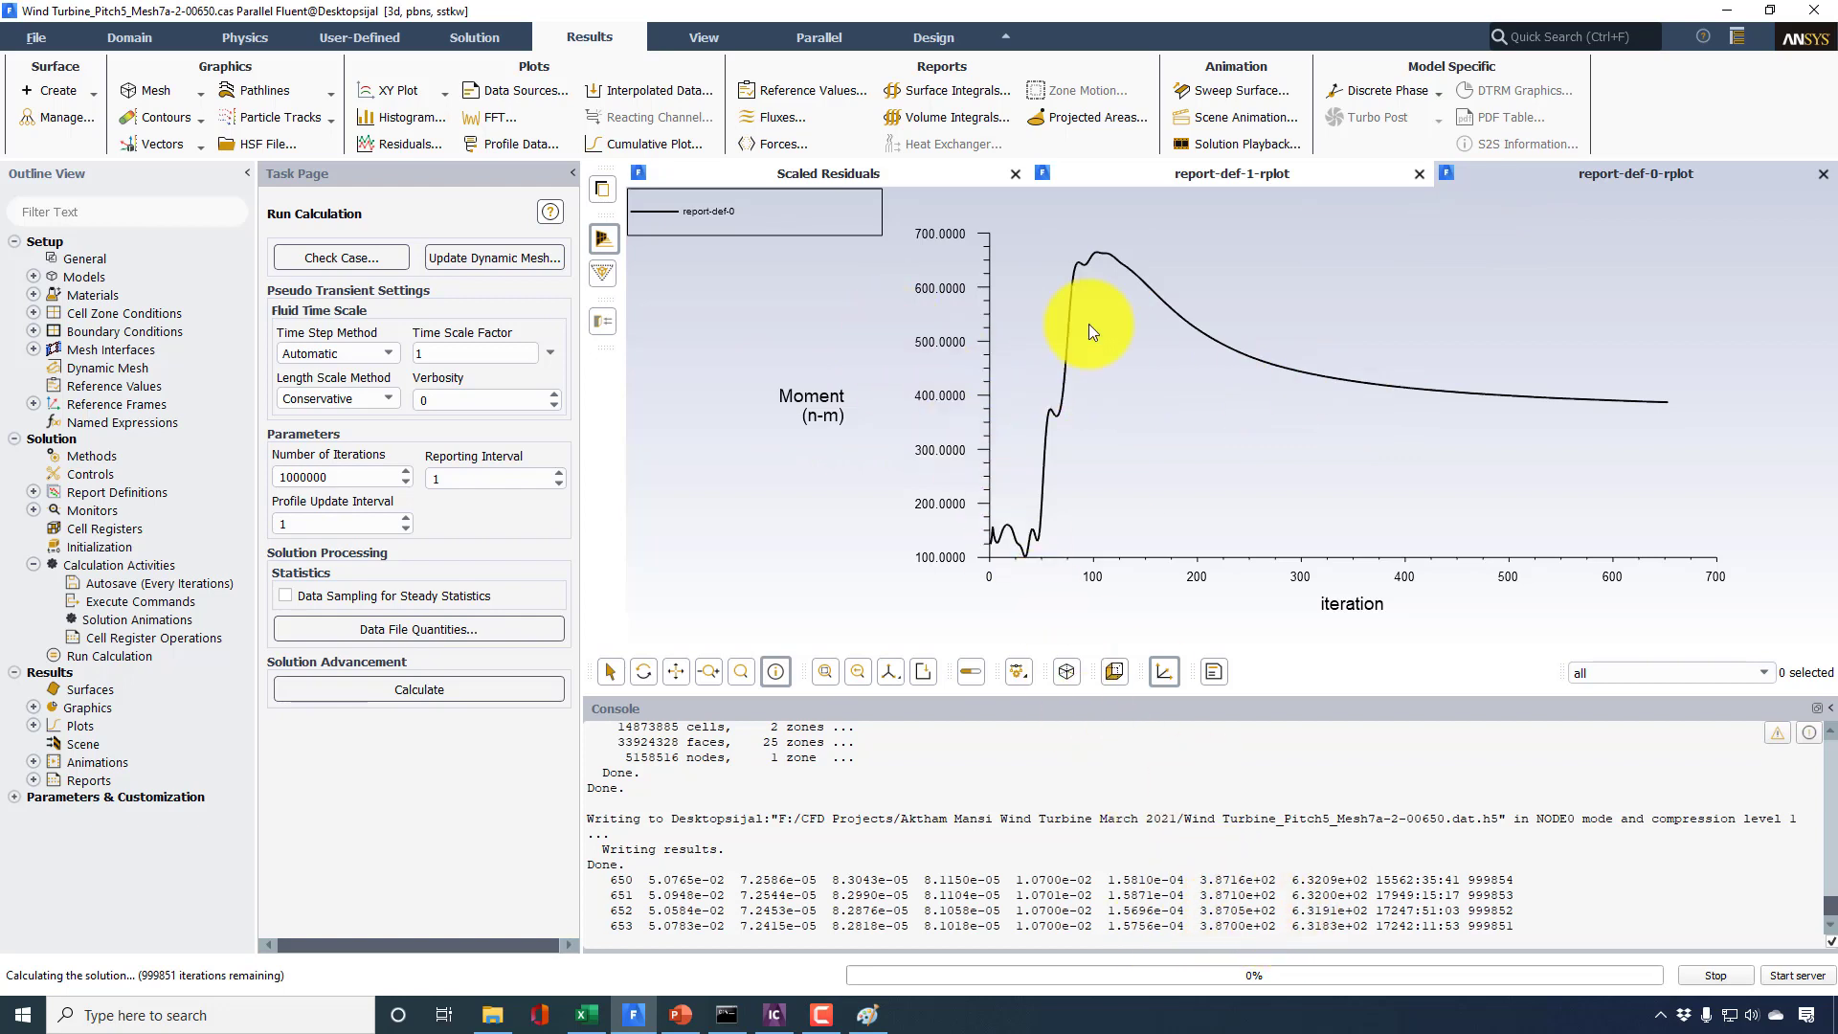
pyautogui.click(1159, 182)
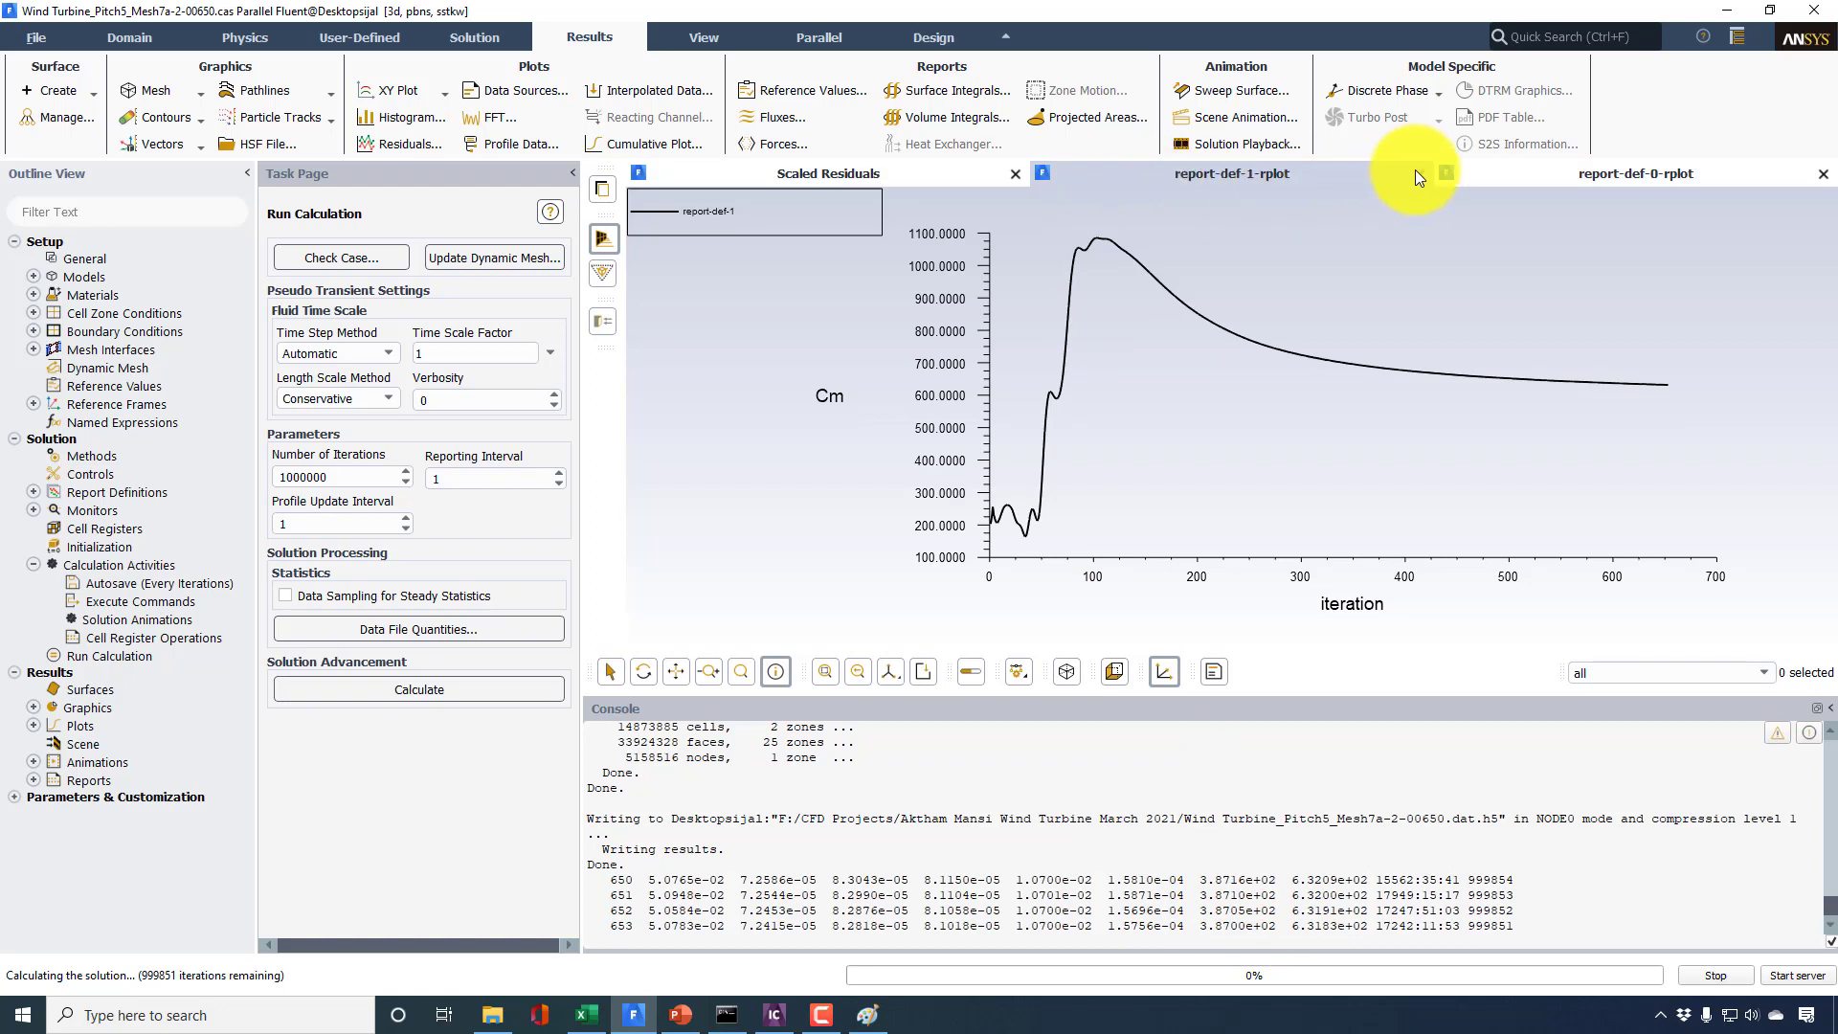
pyautogui.click(1535, 180)
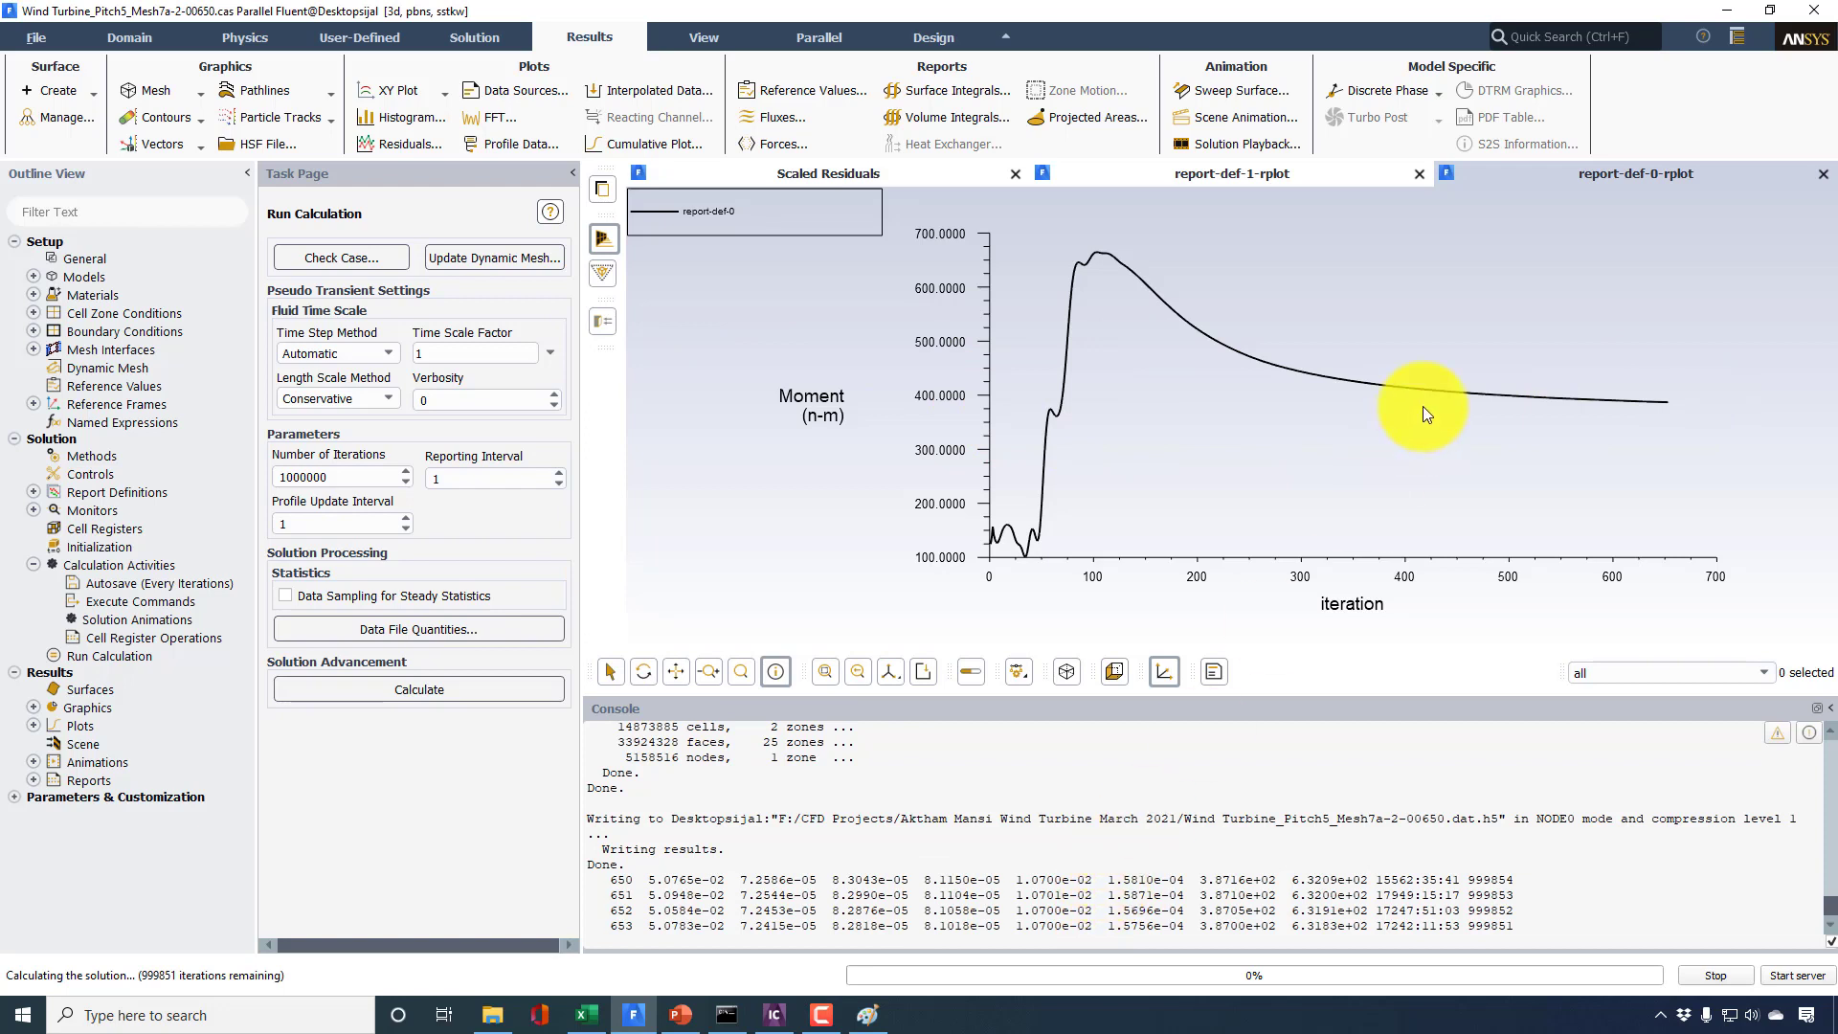
pyautogui.click(460, 344)
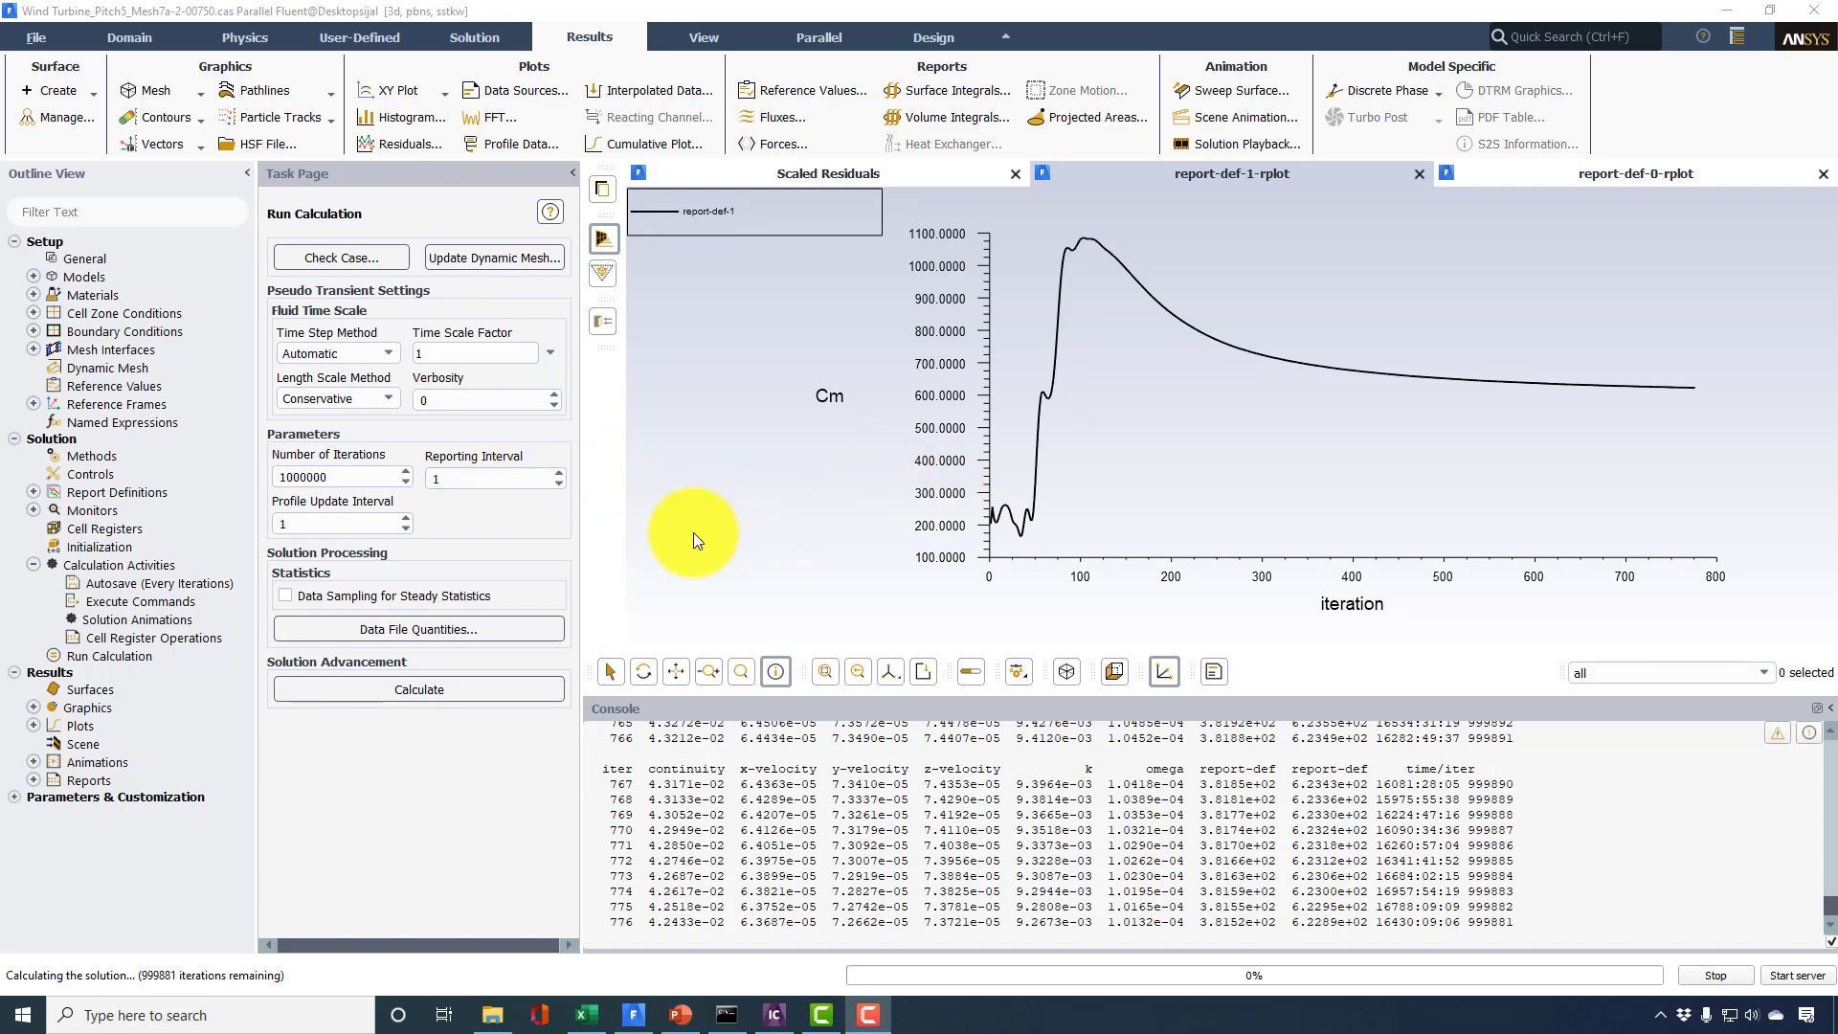
# - Stop the calculation and write the case and data files as Wind Turbine_Pitch5_Mesh7a, overwriting the existing files
pyautogui.click(1735, 978)
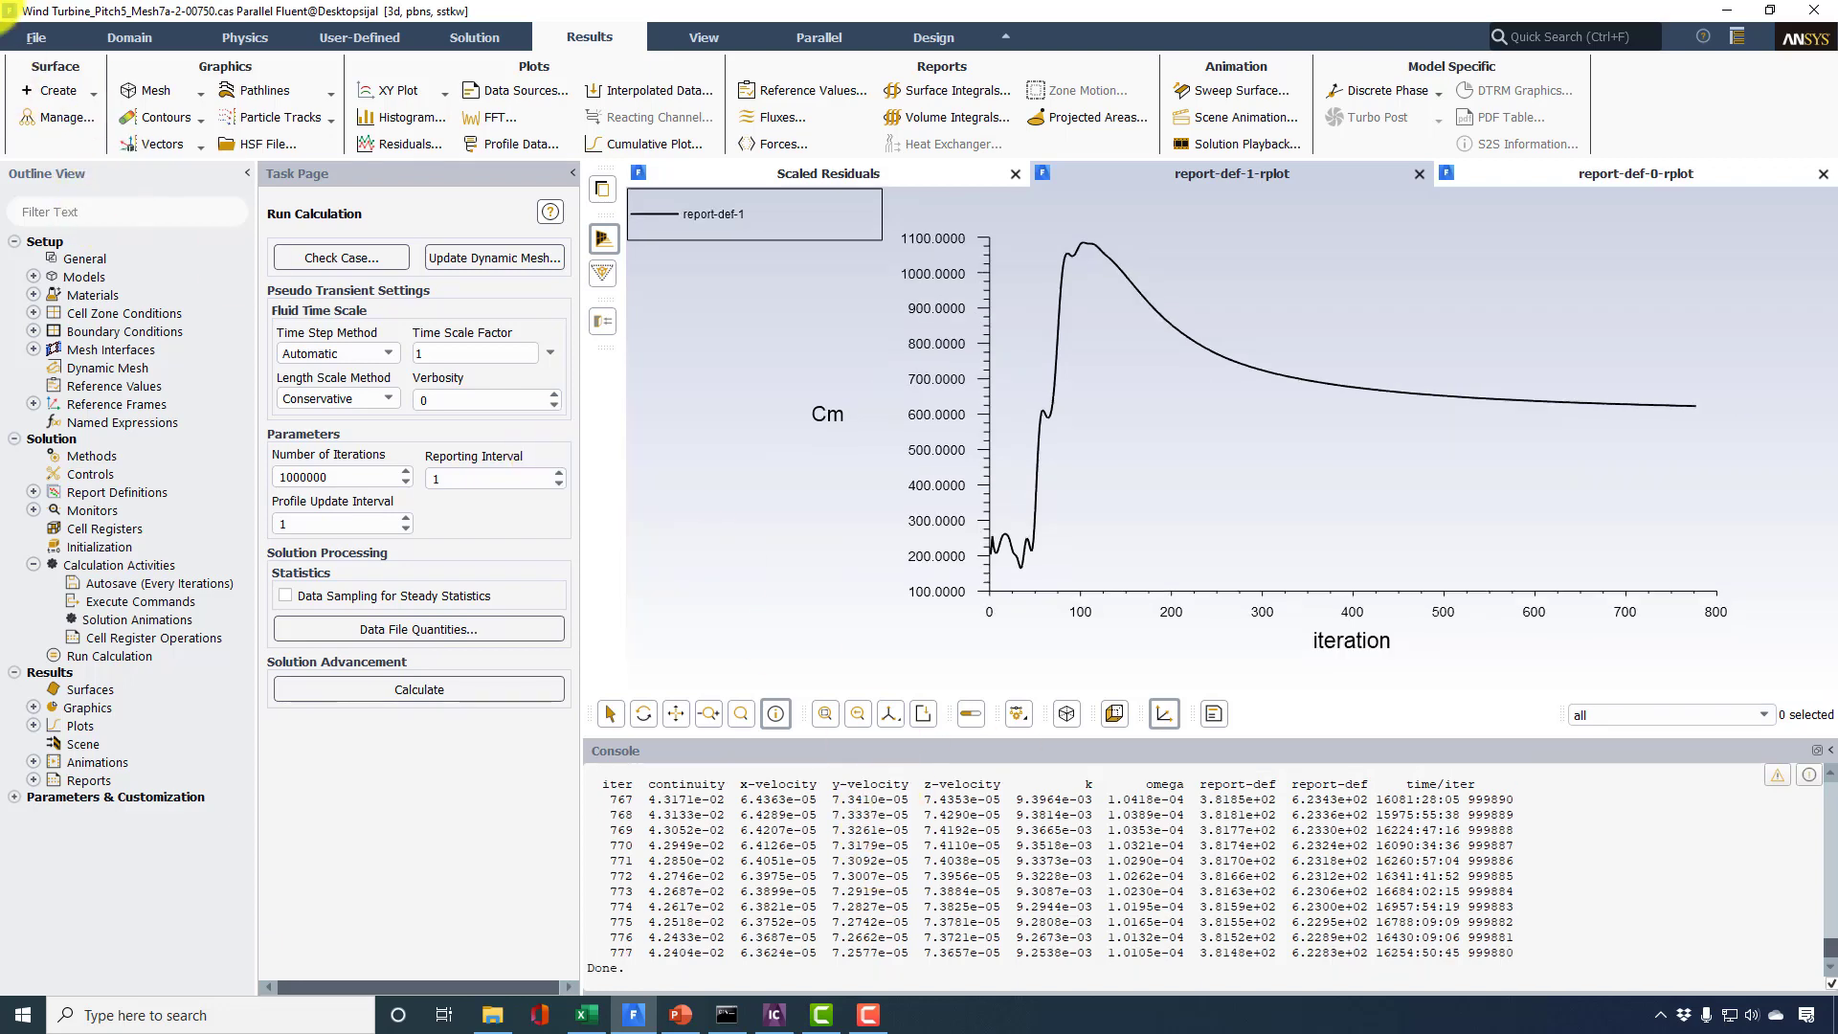
pyautogui.click(23, 42)
pyautogui.moveTo(30, 65)
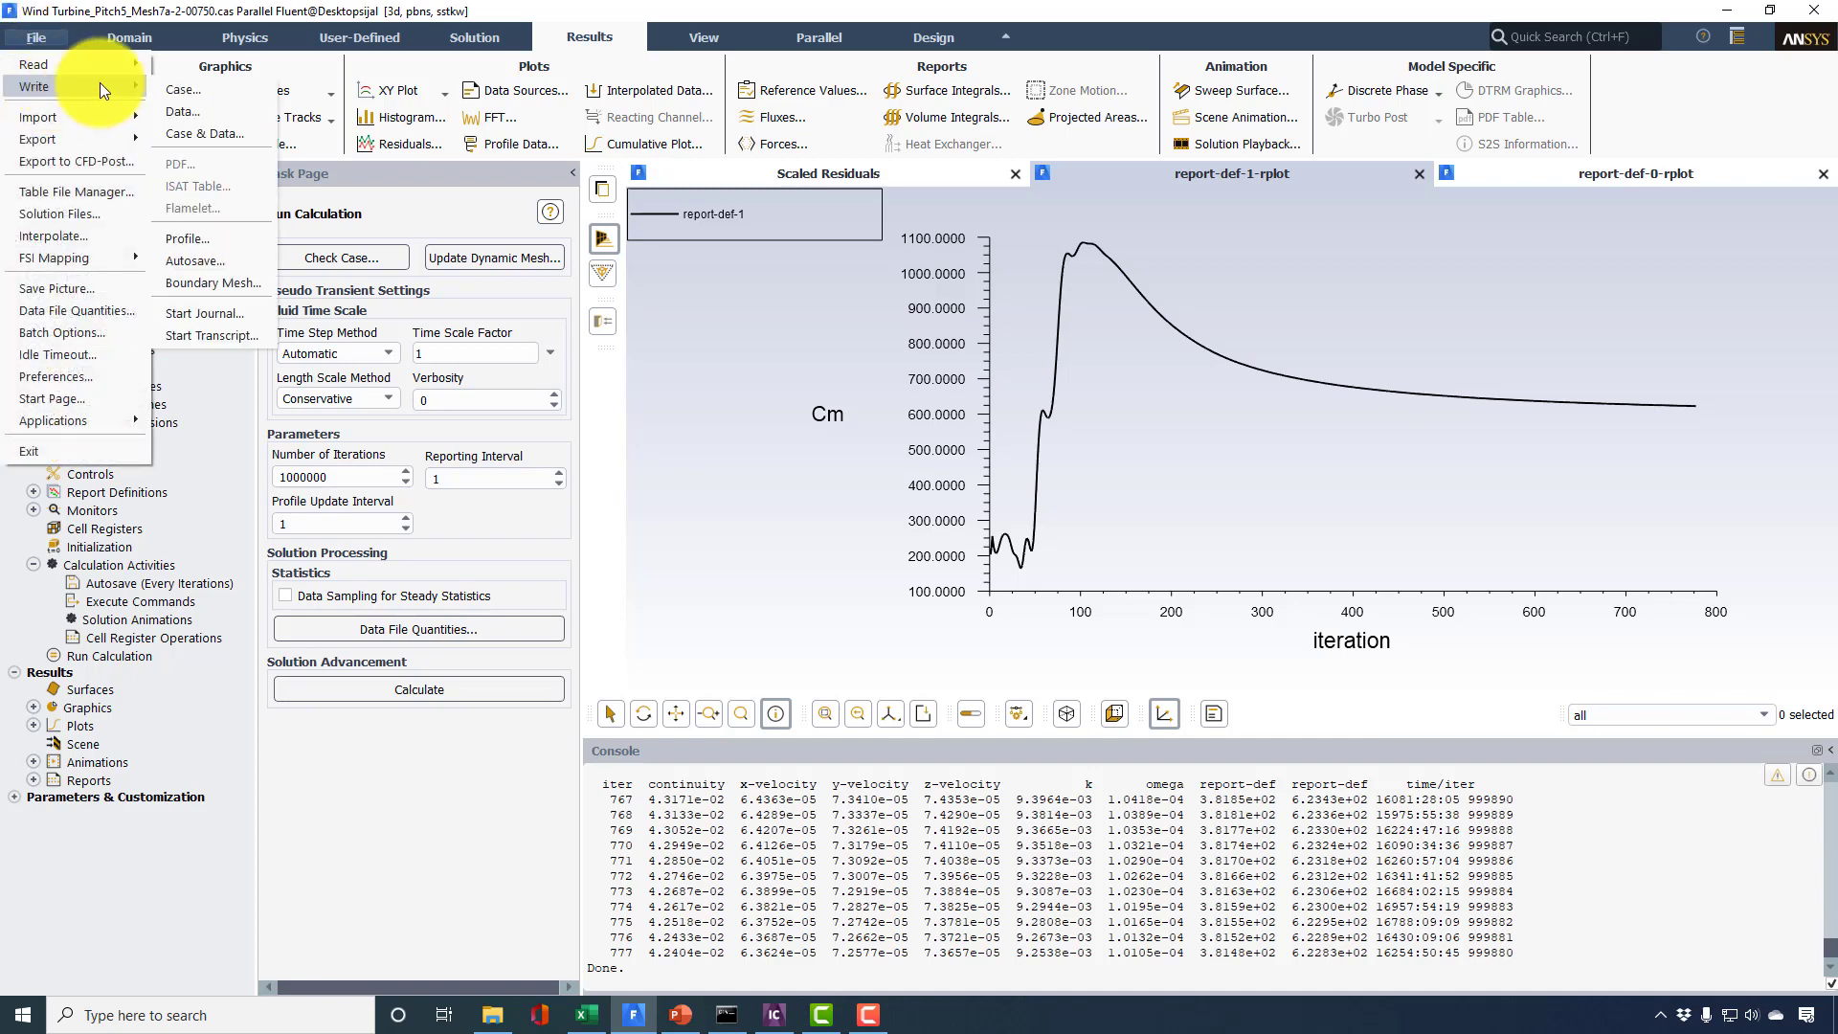
pyautogui.click(165, 127)
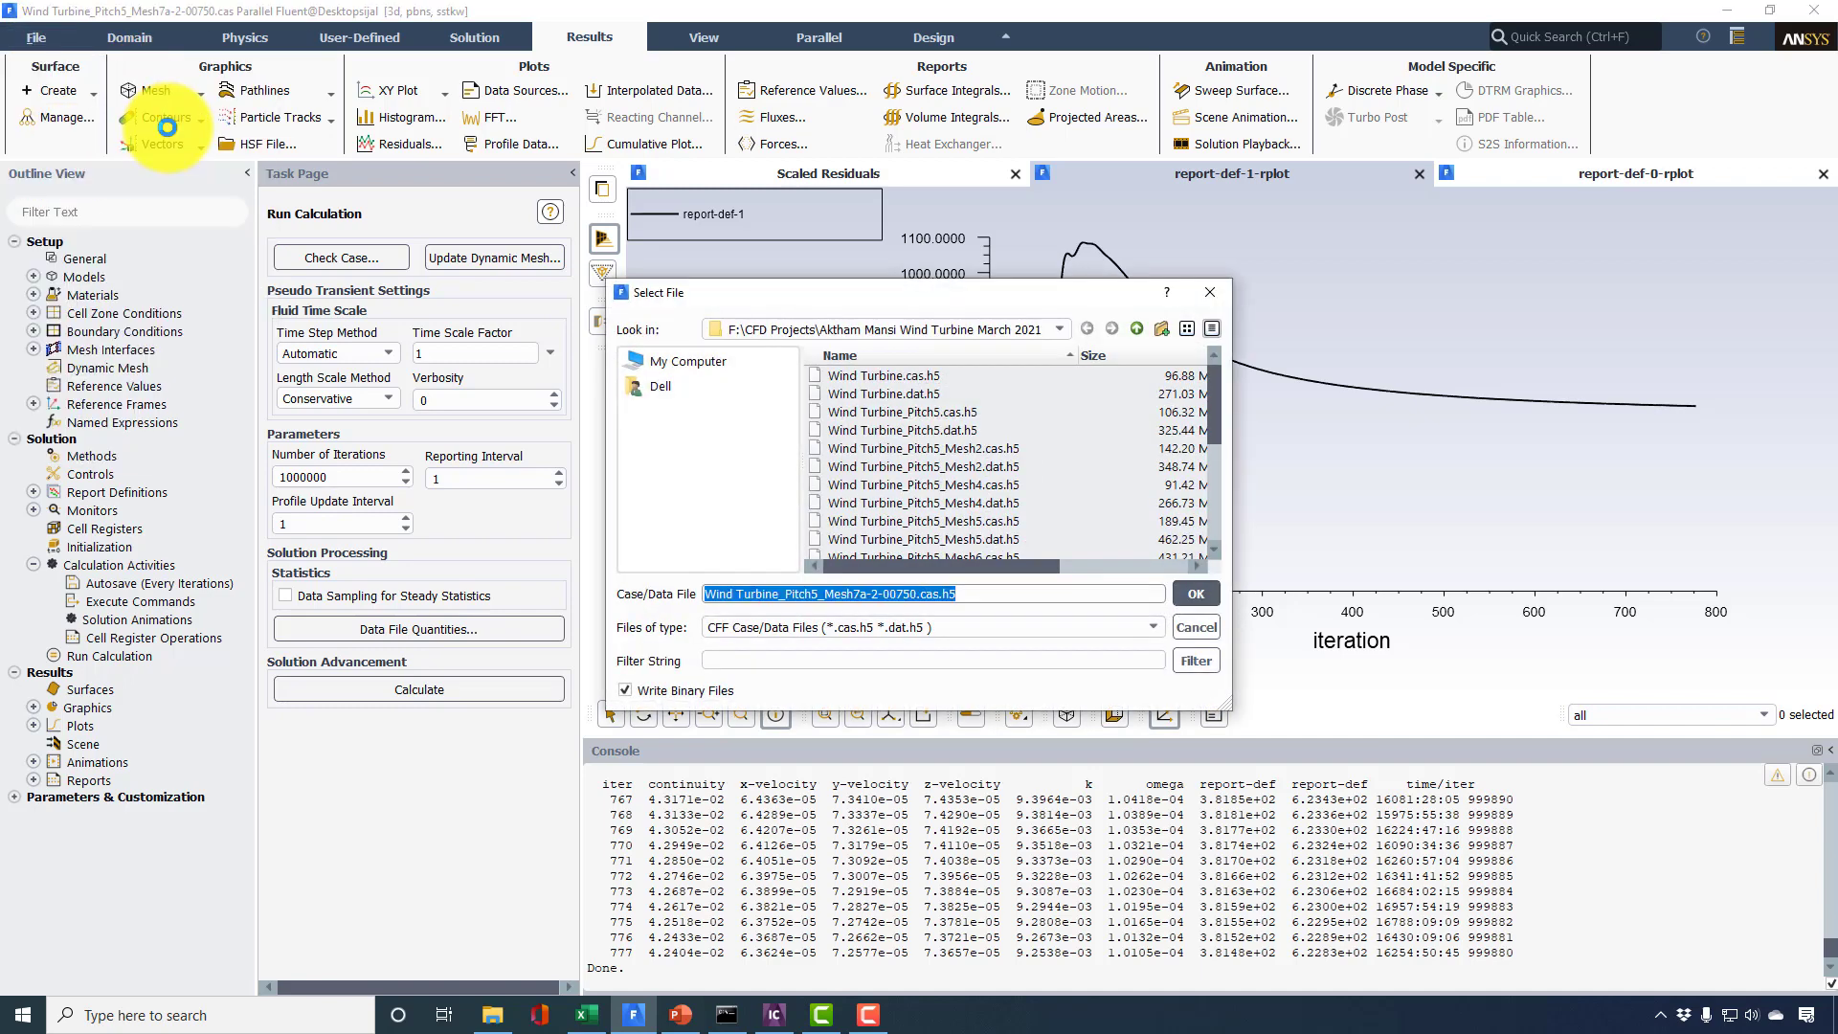
pyautogui.moveTo(956, 593); pyautogui.dragTo(866, 594)
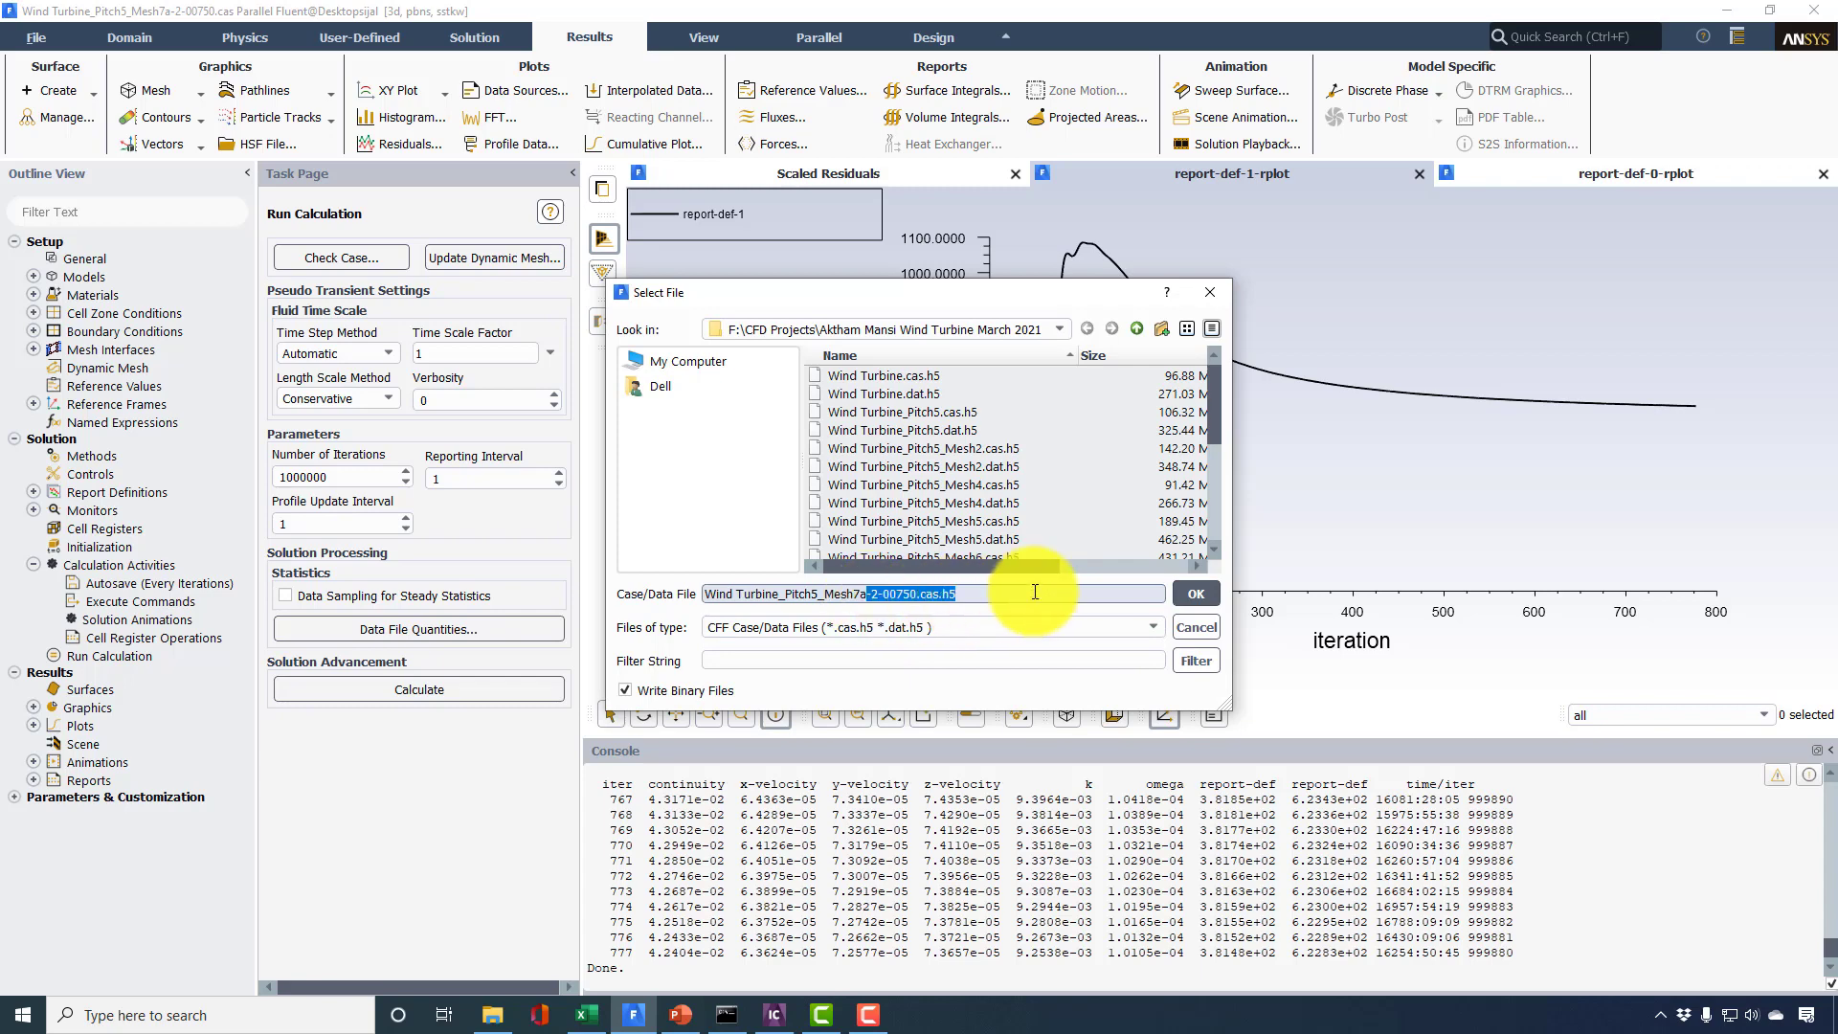
pyautogui.press('BackSpace')
pyautogui.press('Return')
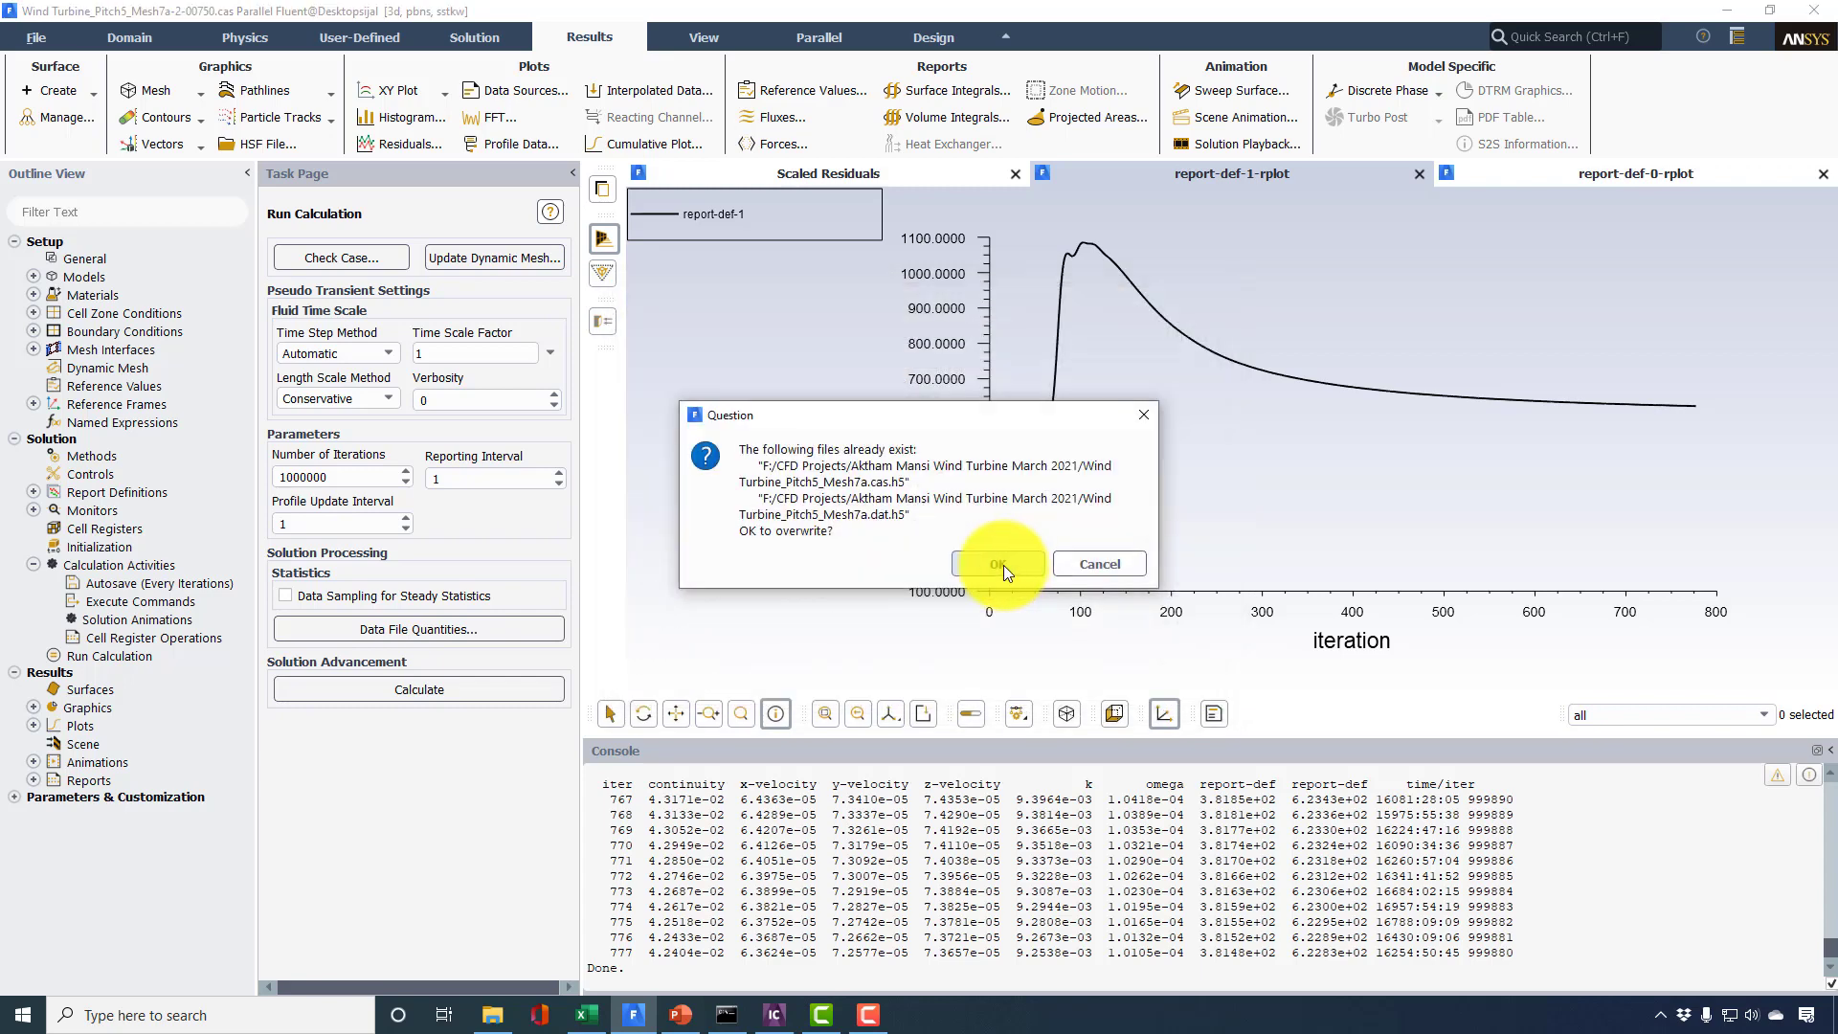
pyautogui.click(1002, 565)
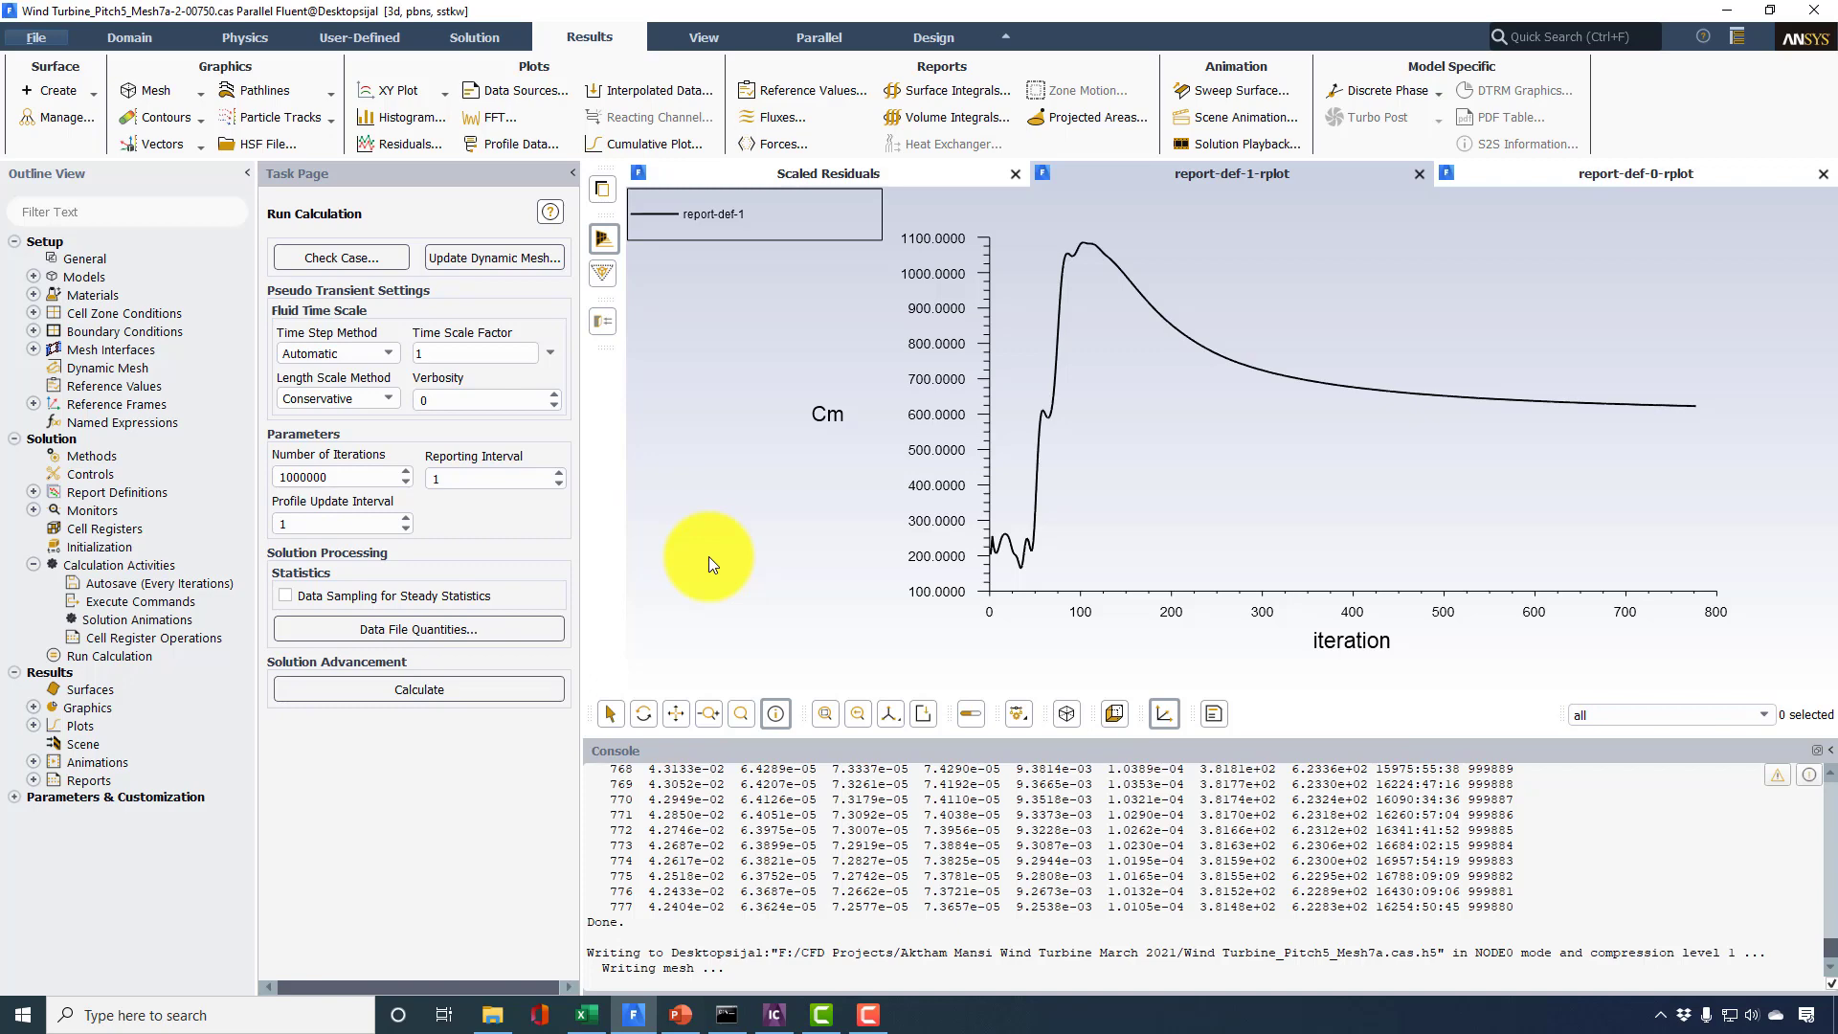
# - Initialize the solution with standard initialization, computing the initial values from the inlet
pyautogui.click(83, 544)
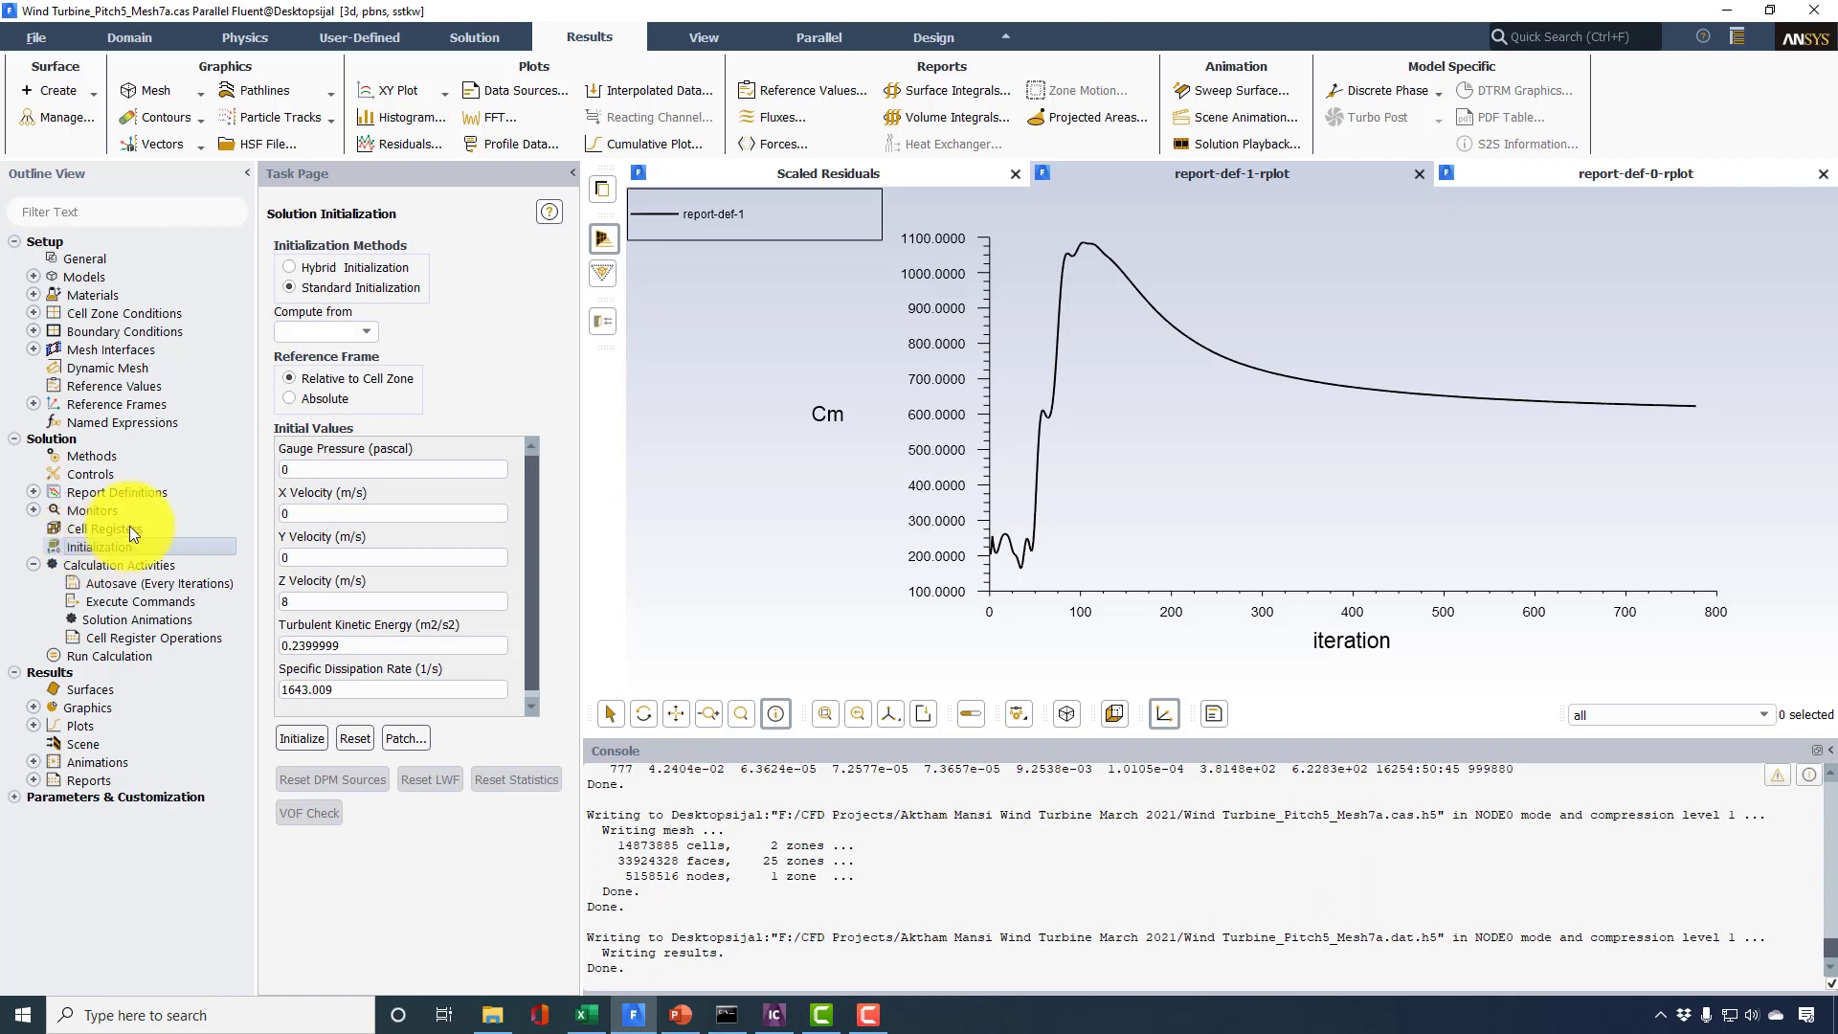
pyautogui.click(371, 331)
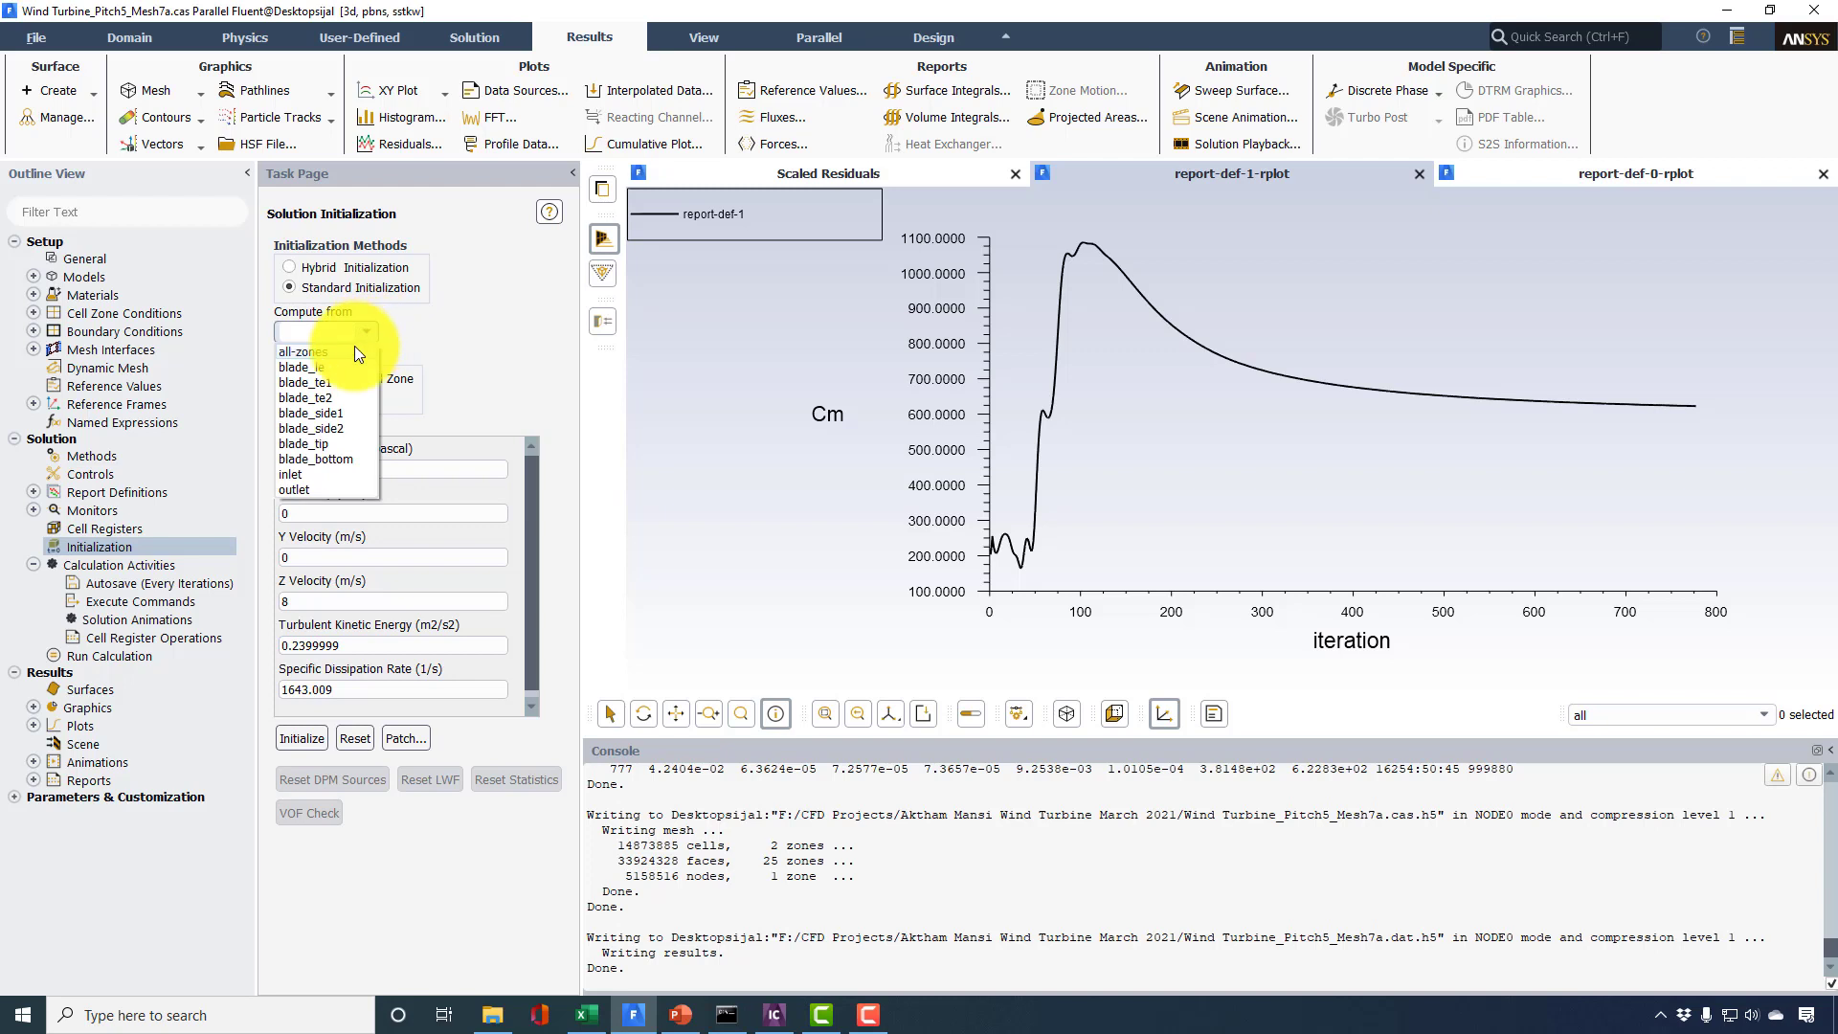
pyautogui.click(316, 475)
pyautogui.click(292, 735)
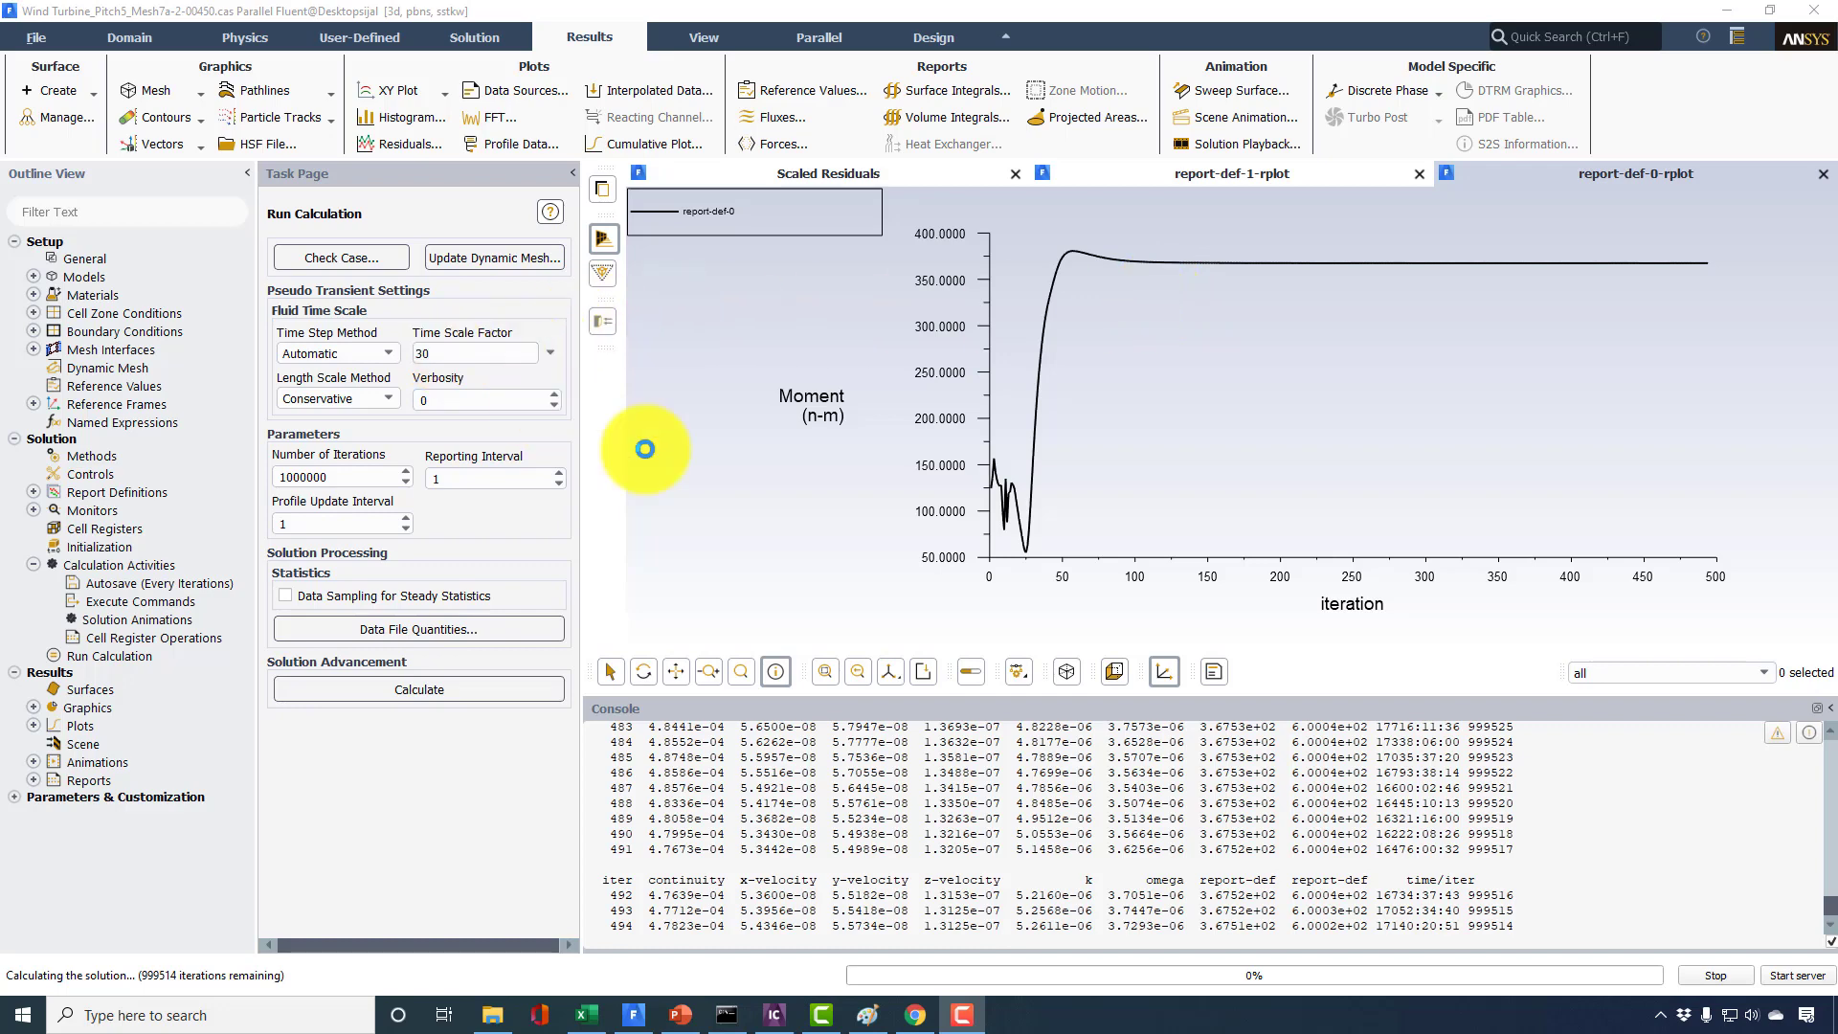
# - Stop the calculation run with time scale factor 30 and review the scaled residuals and moment coefficient plots
pyautogui.click(1723, 975)
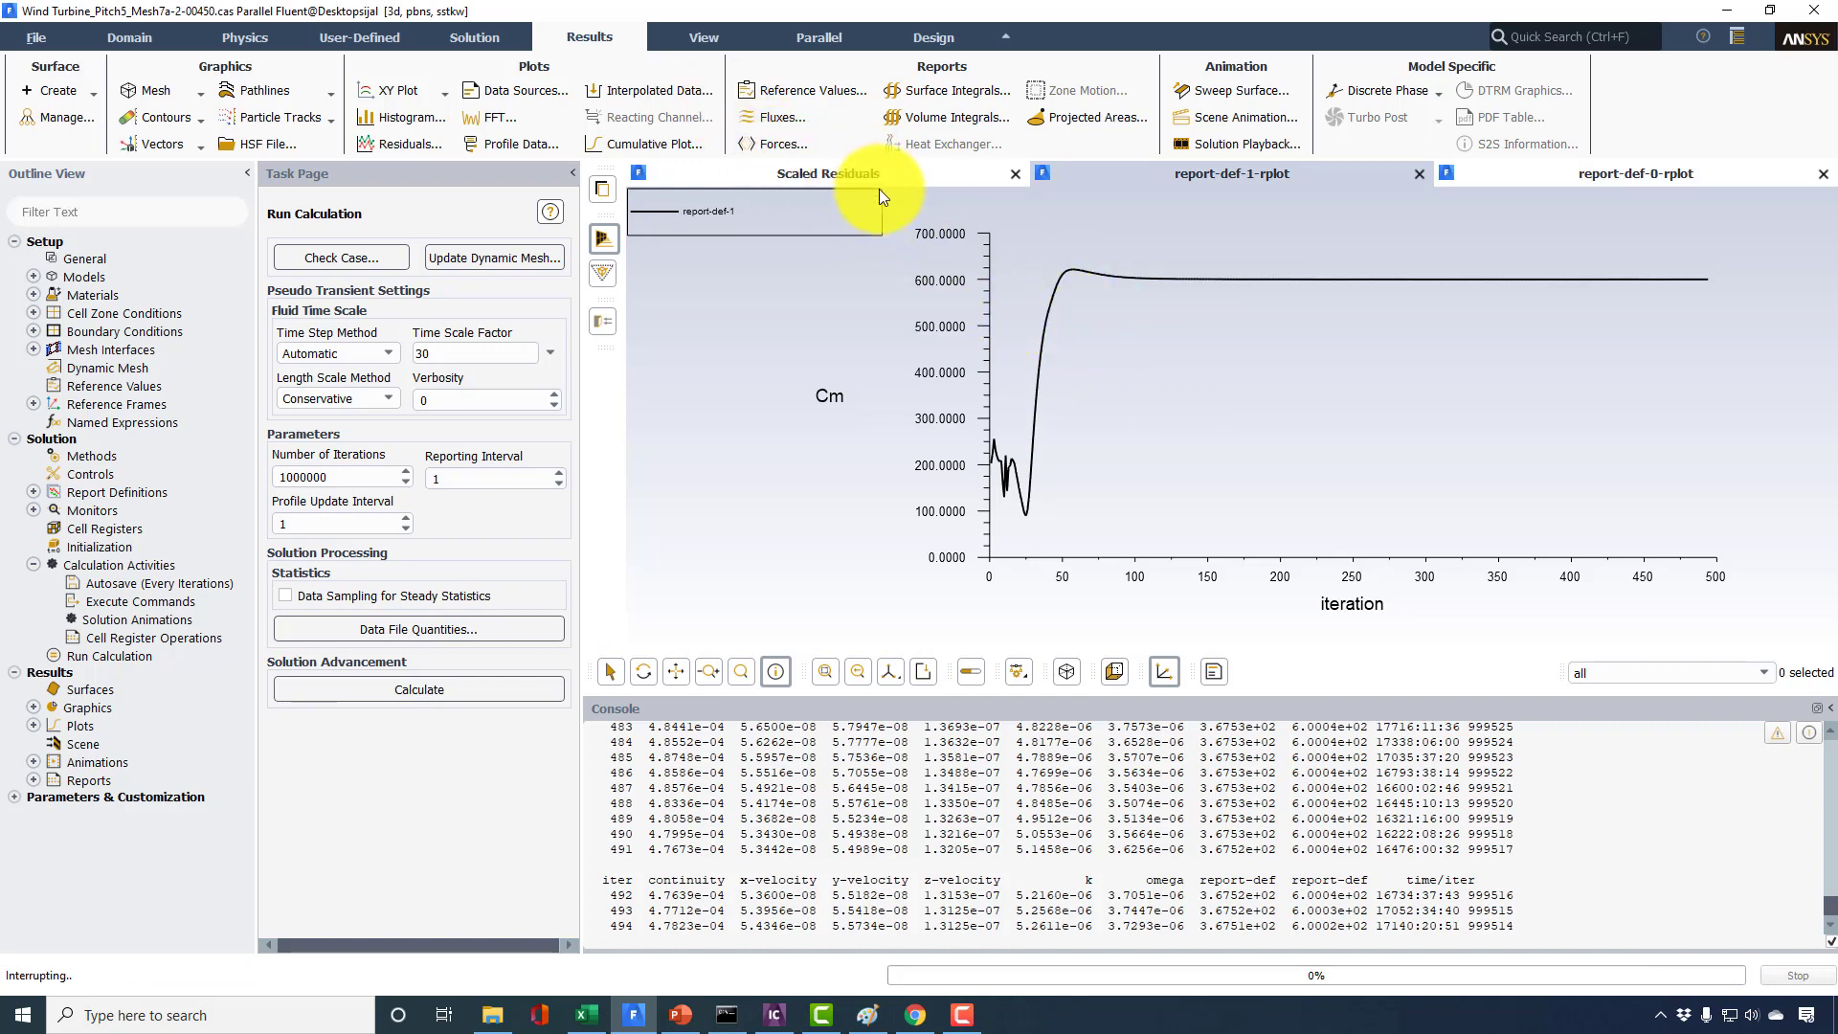
pyautogui.click(904, 172)
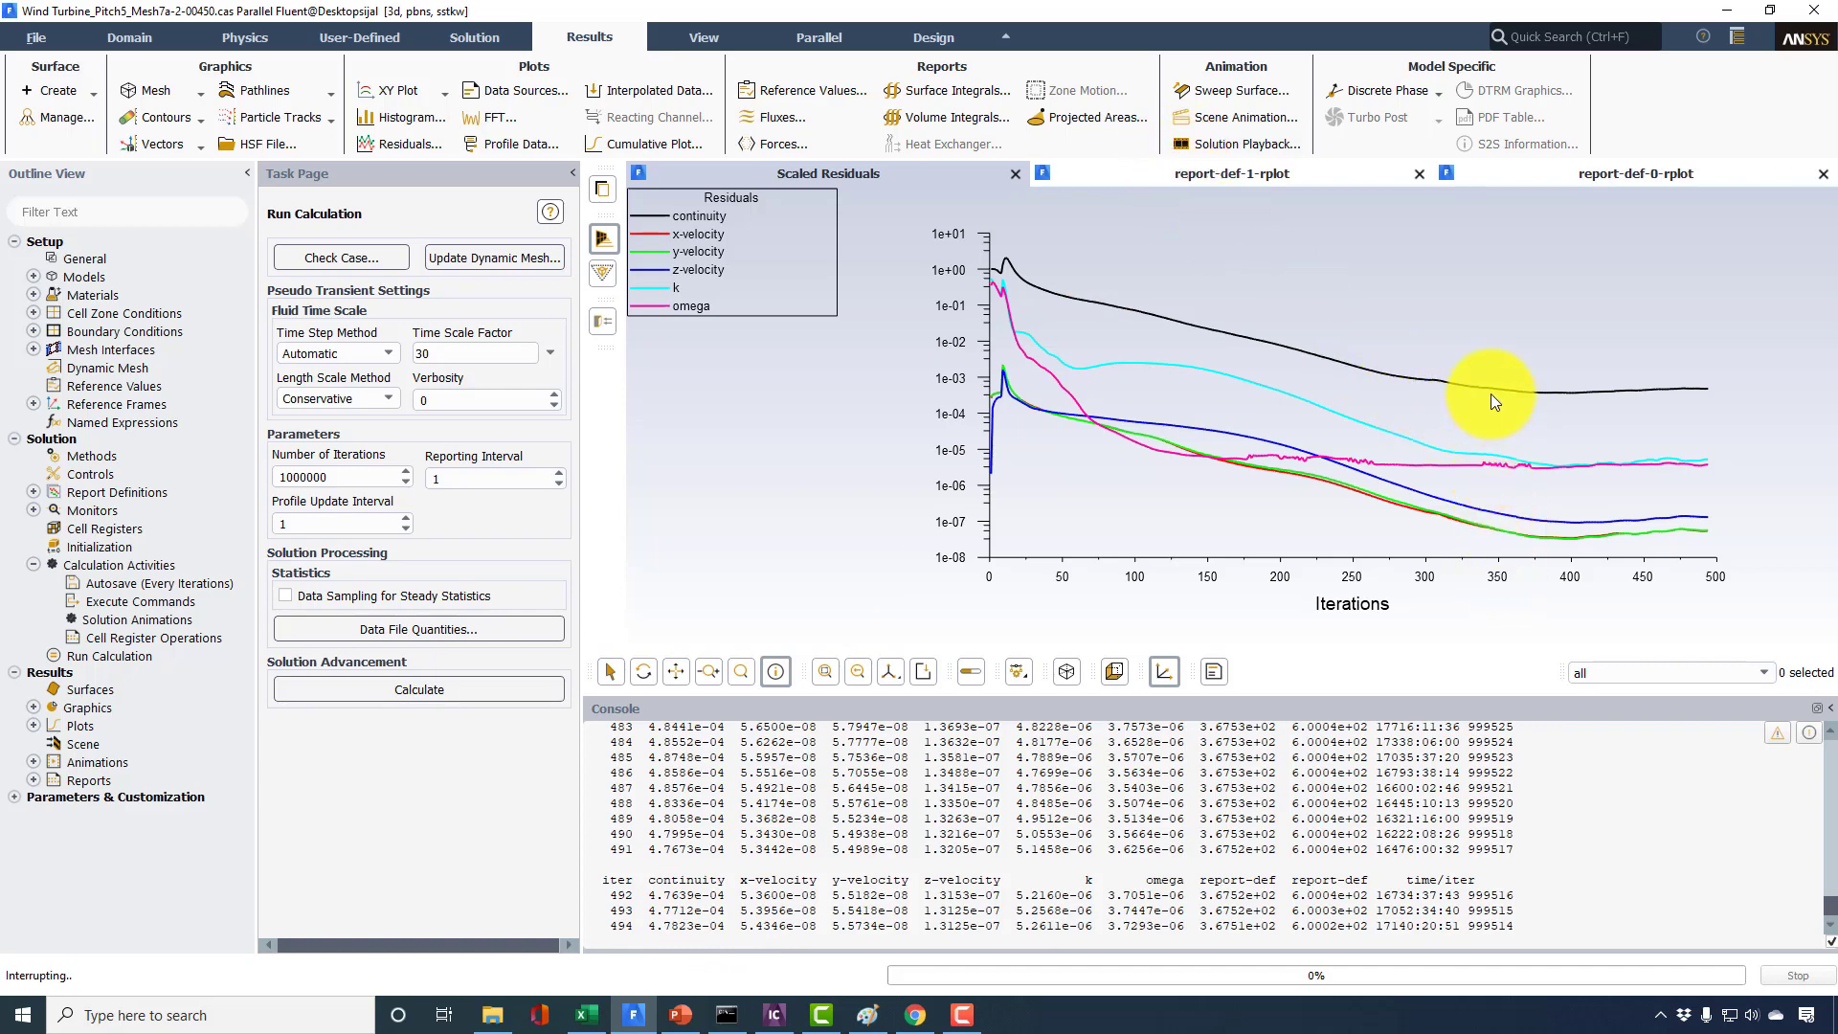
pyautogui.click(1133, 174)
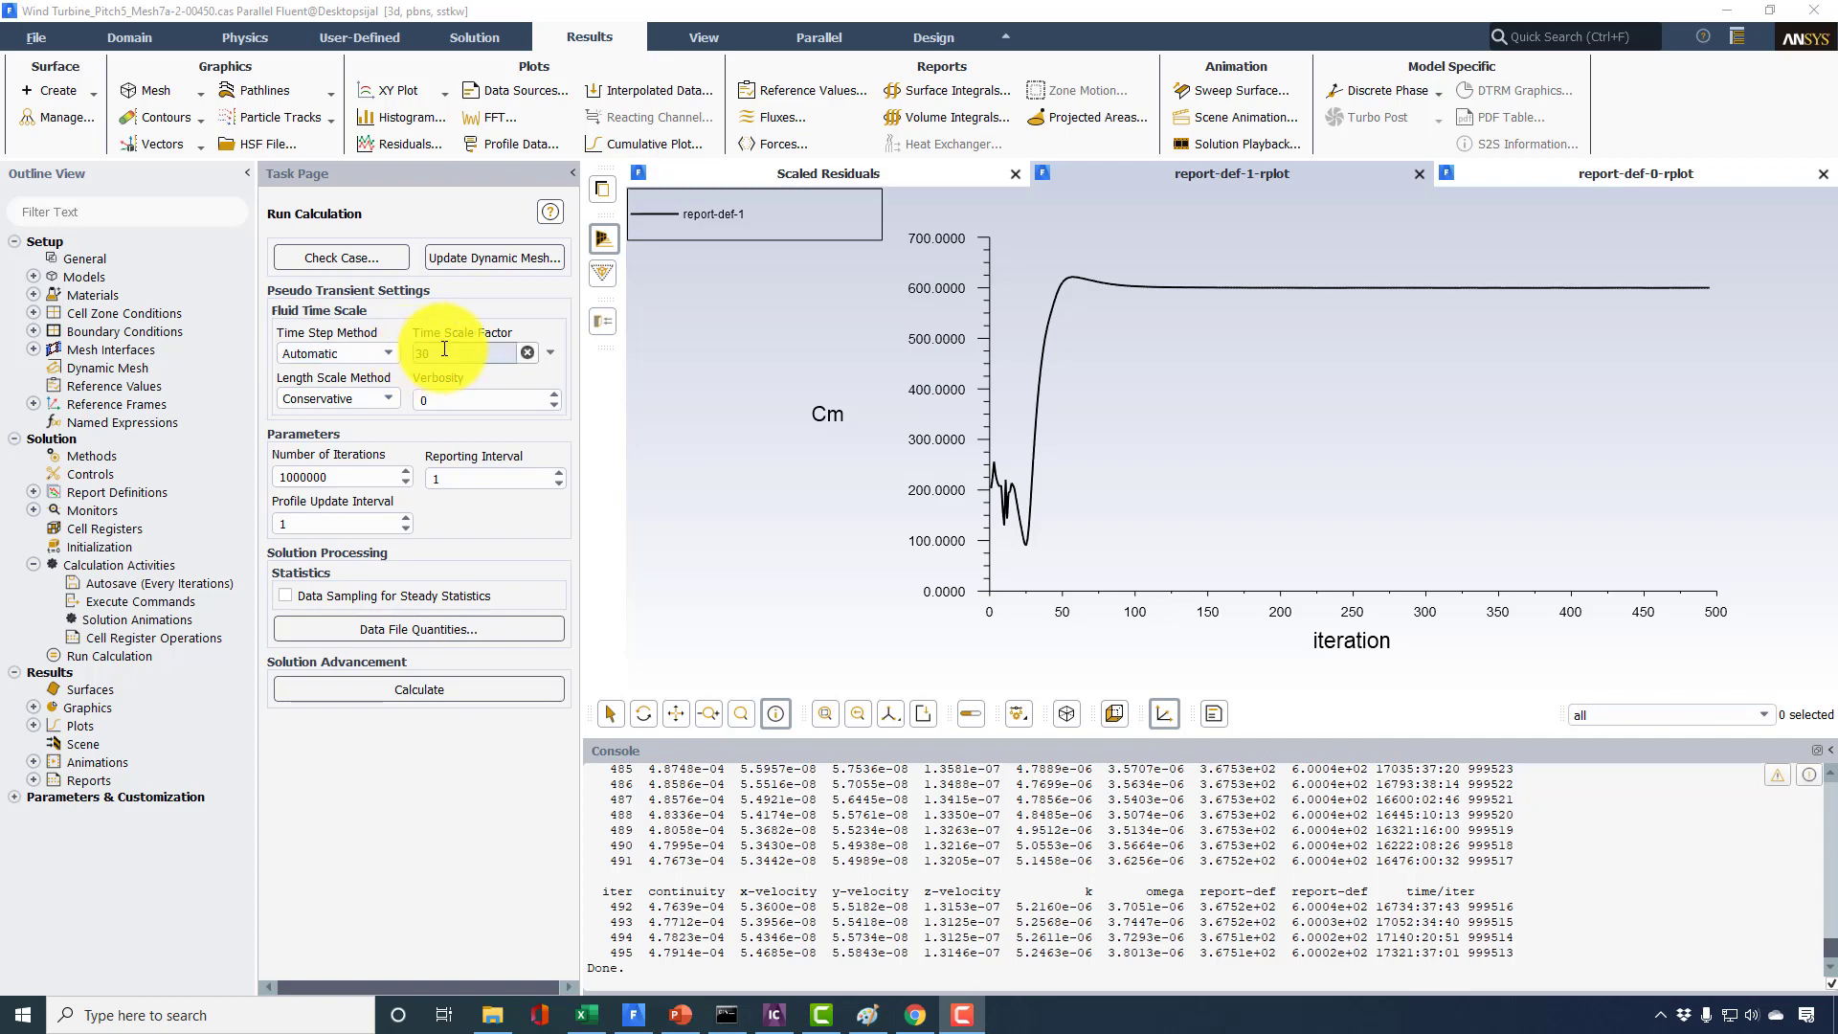
# - Try the User-Specified time step method to see its pseudo time step setting, and restore the Automatic method
pyautogui.click(377, 357)
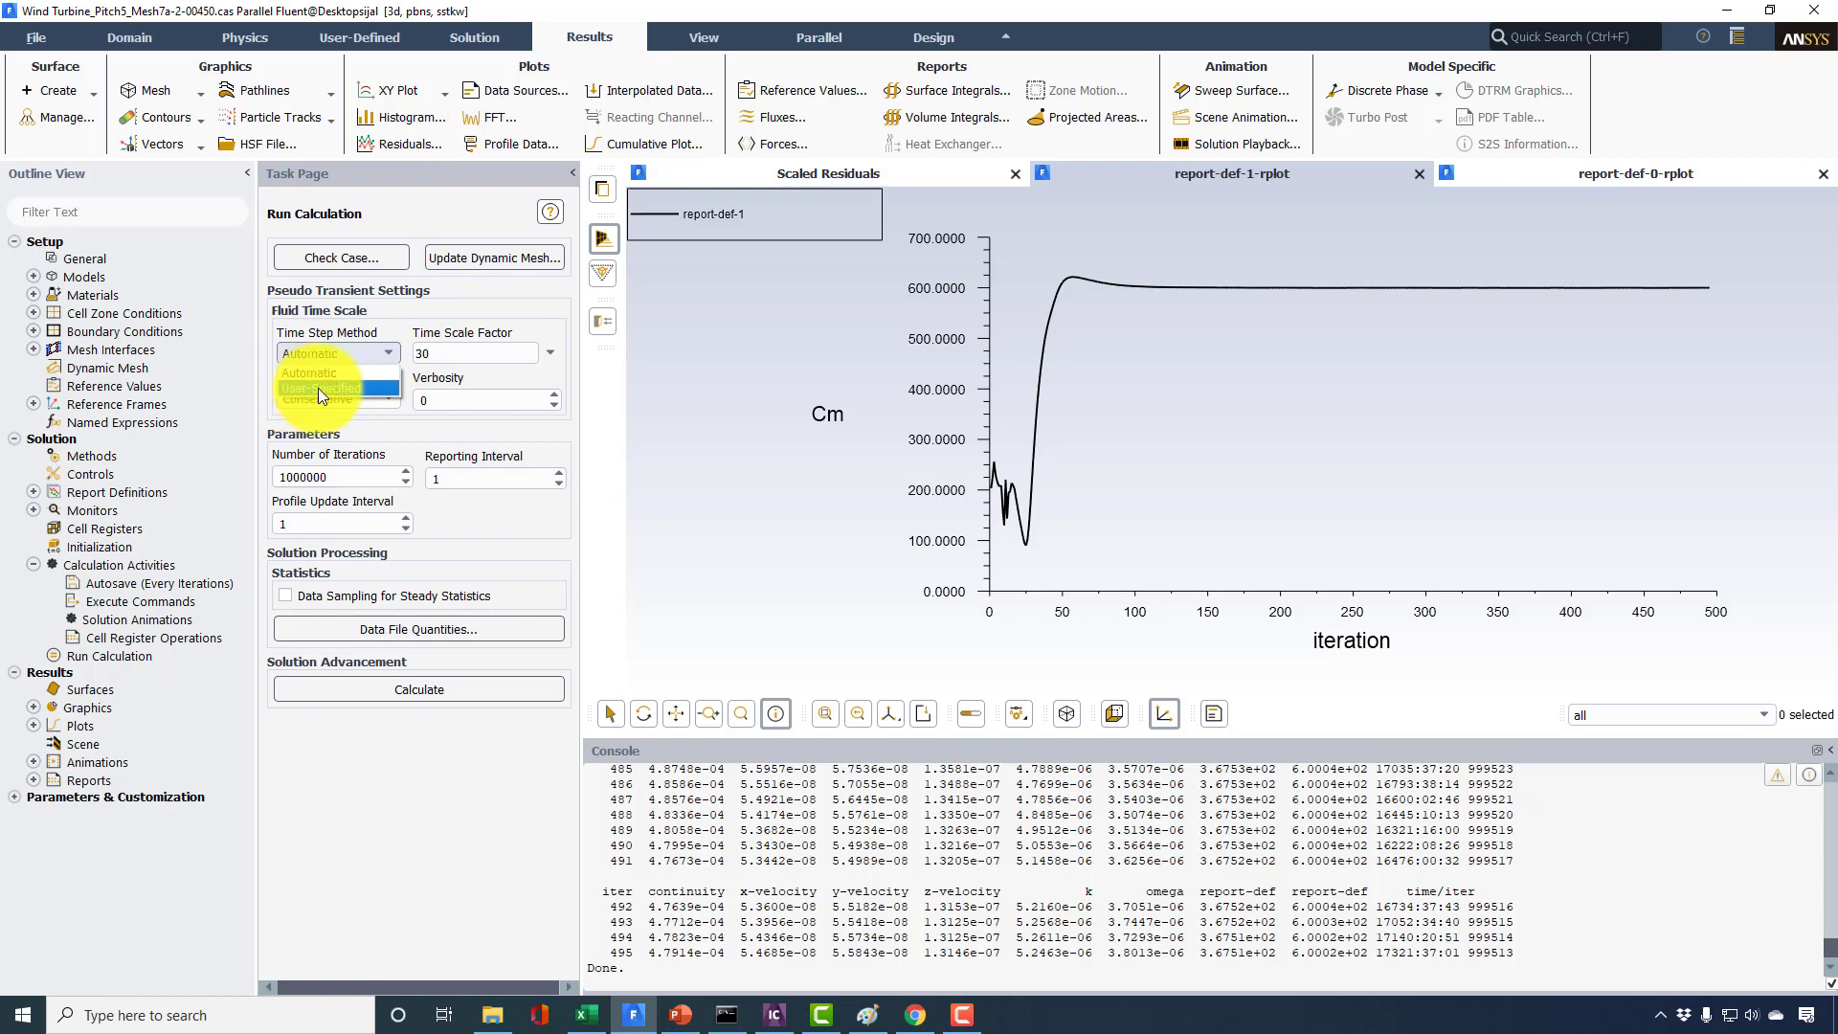
pyautogui.click(318, 388)
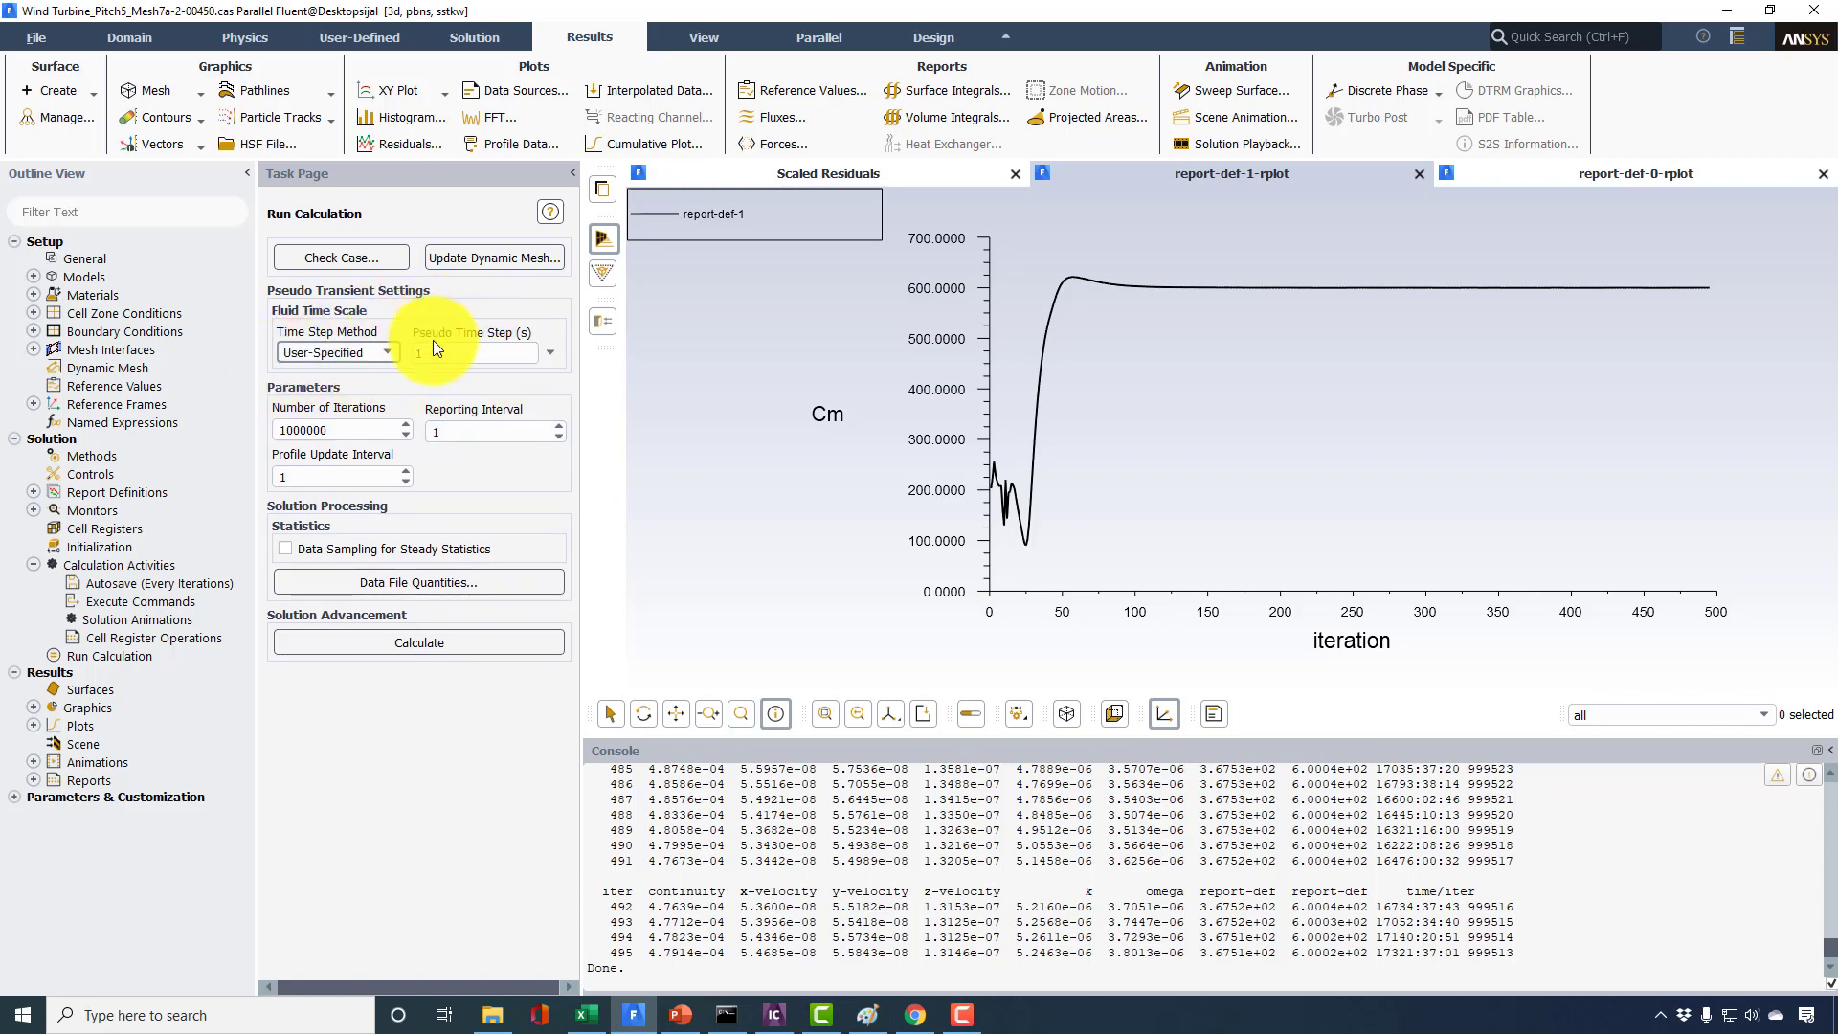
pyautogui.click(373, 358)
pyautogui.click(286, 368)
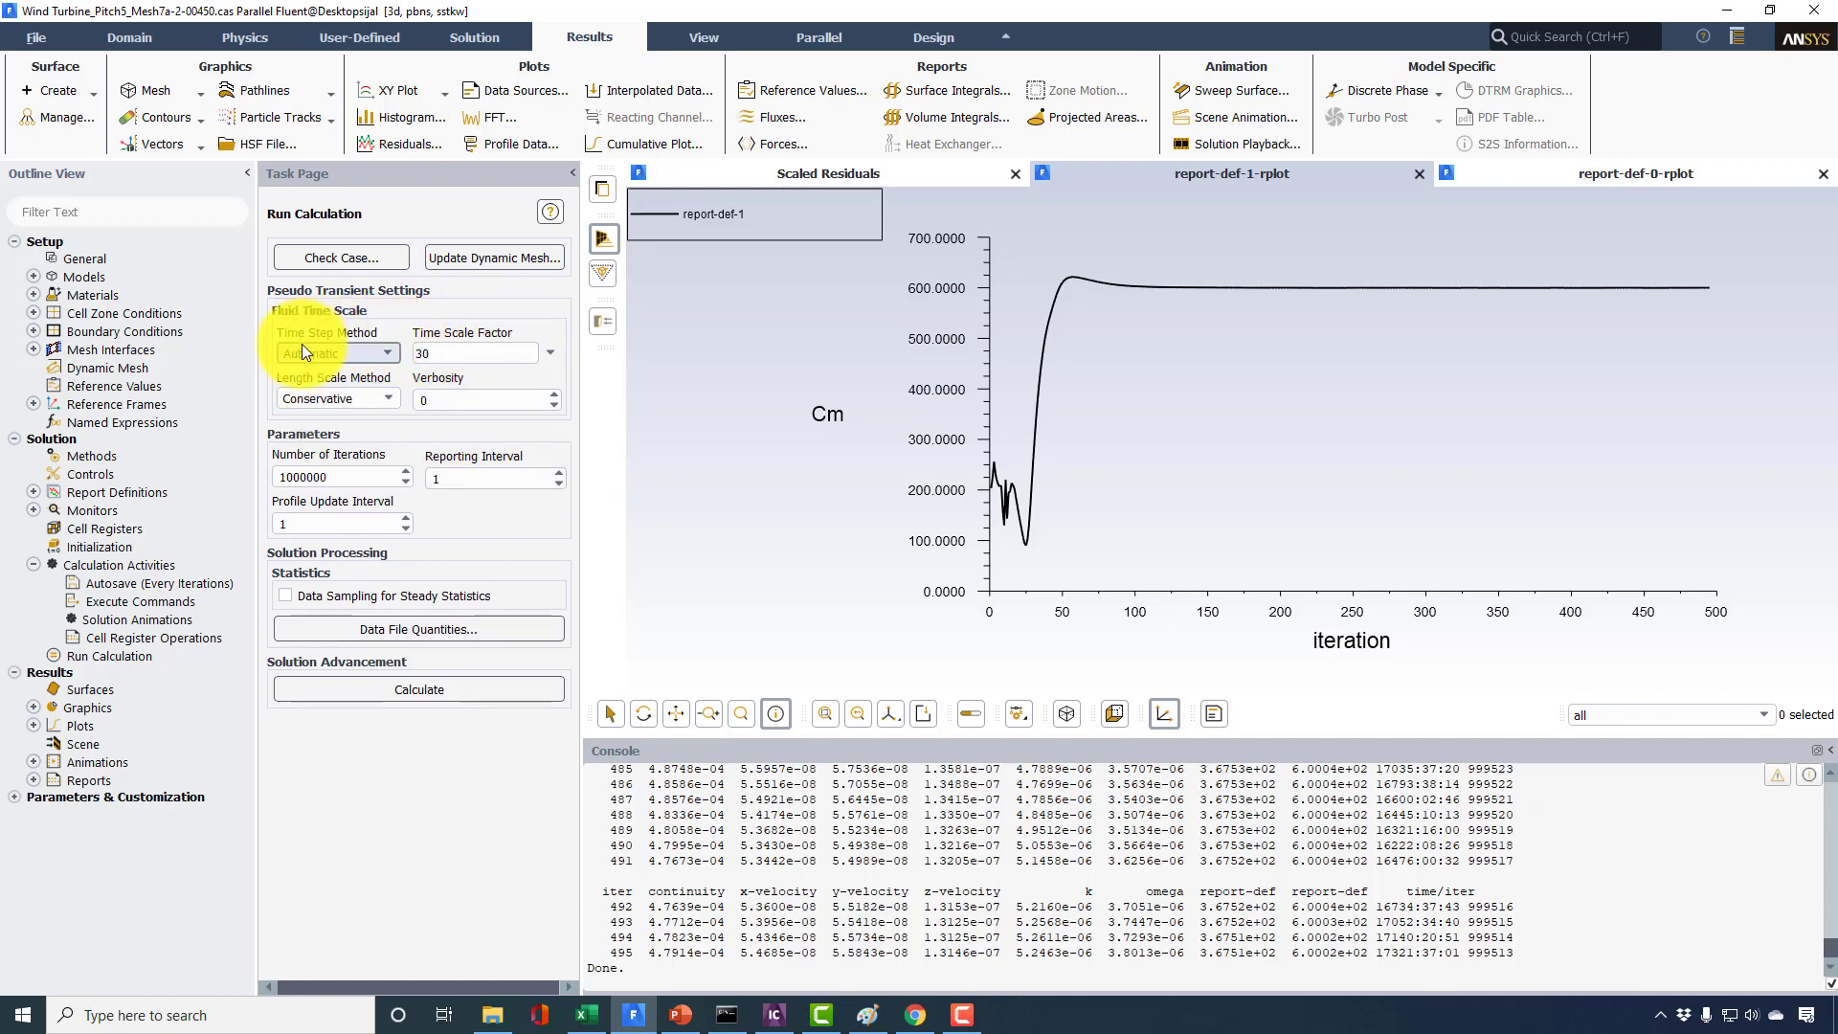